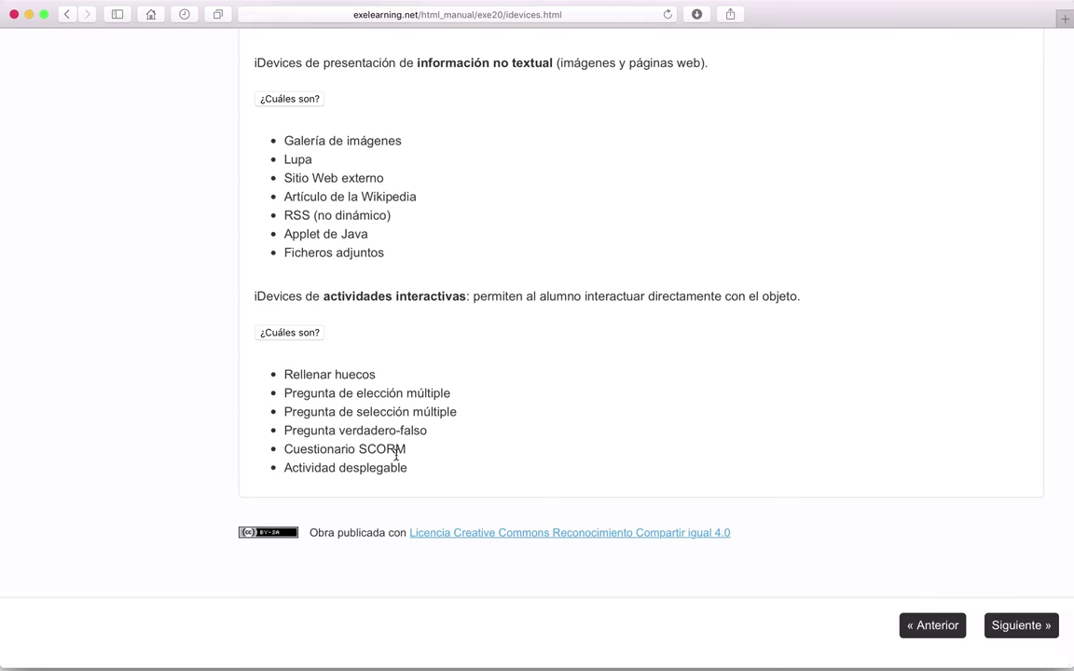
Step: Open the downloaded INTEF-exe-2.1.dmg disk image from the browser's downloads
{"action": "scroll", "coordinate": [435, 483], "scroll_direction": "up", "scroll_amount": 15}
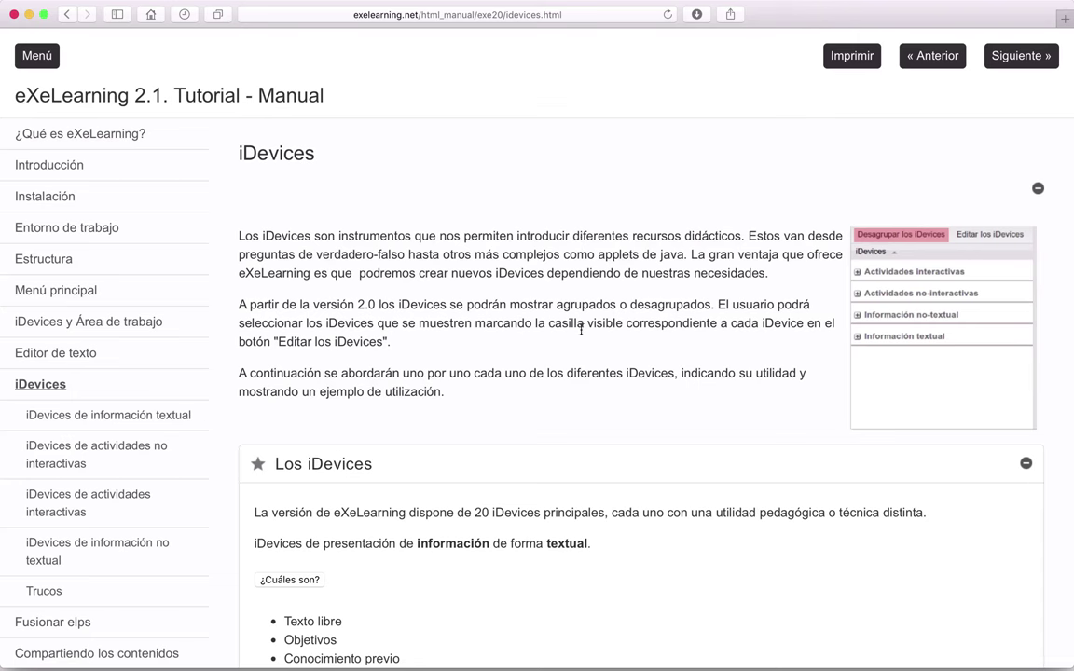
{"action": "left_click", "coordinate": [697, 15]}
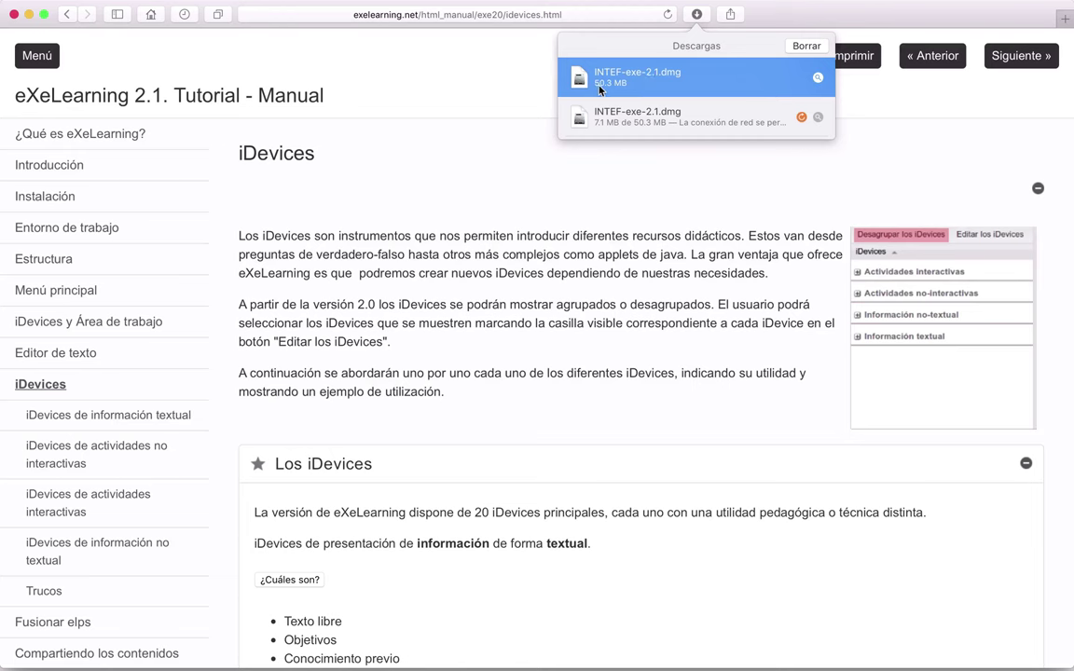
{"action": "double_click", "coordinate": [653, 81]}
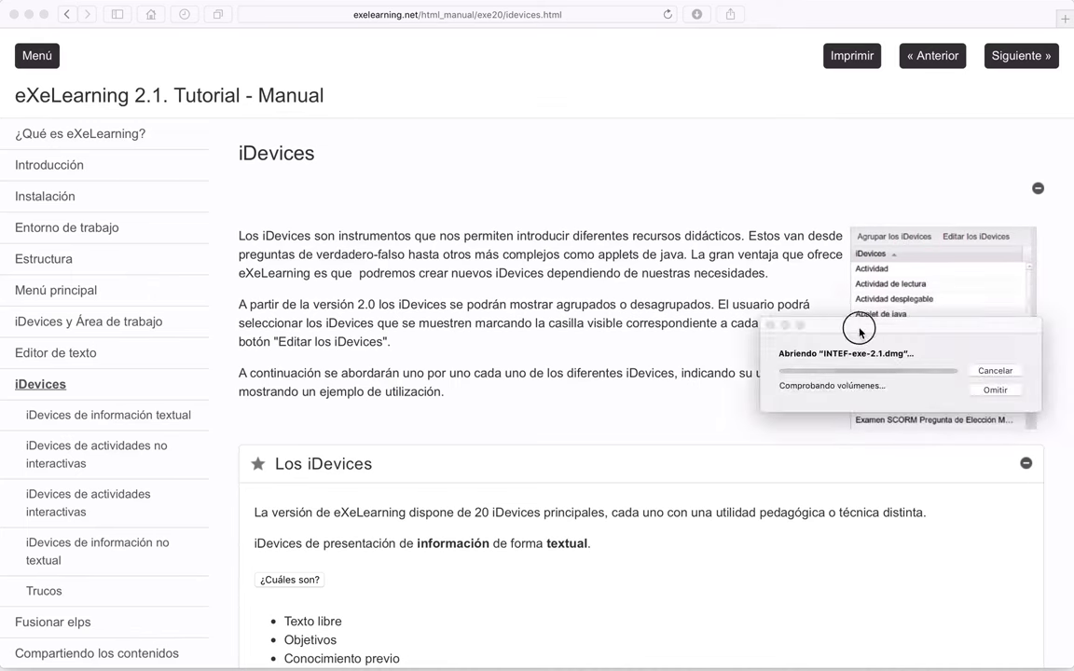
{"action": "left_click_drag", "start_coordinate": [861, 332], "coordinate": [489, 252]}
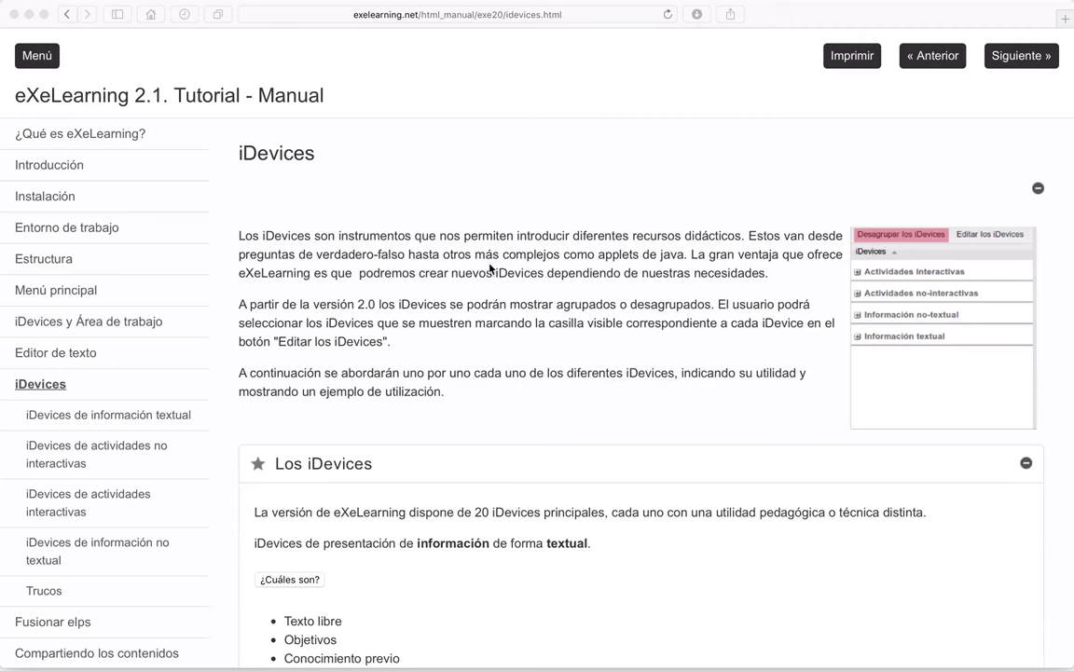
Step: Copy the exe application from the mounted disk image into the Applications folder
{"action": "left_click_drag", "start_coordinate": [299, 334], "coordinate": [293, 184]}
{"action": "left_click", "coordinate": [462, 314]}
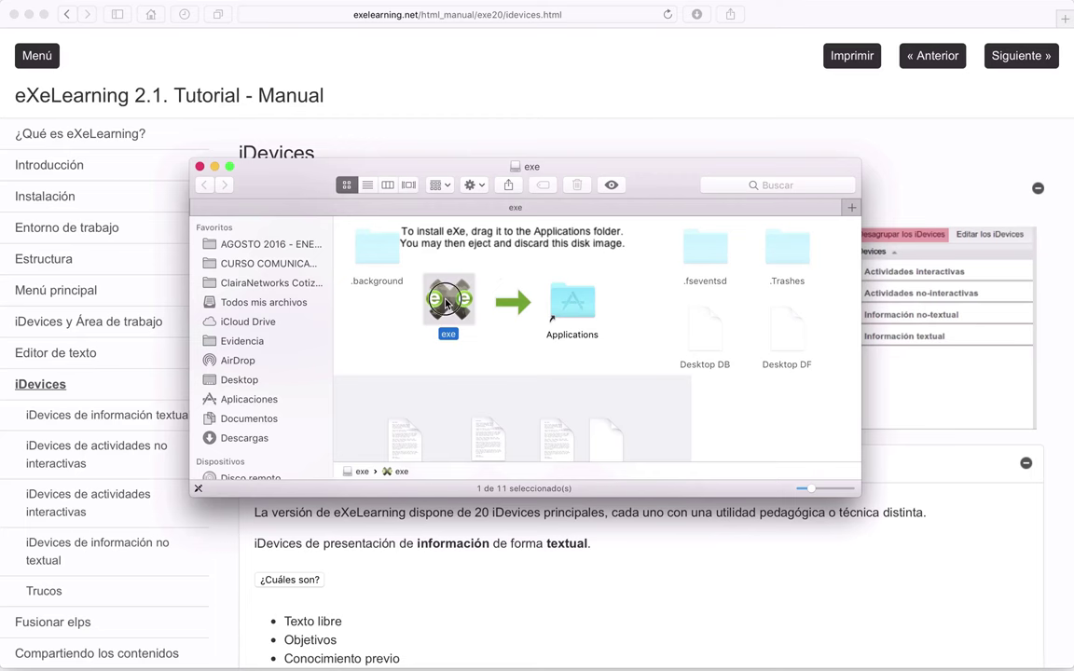
{"action": "left_click_drag", "start_coordinate": [447, 304], "coordinate": [557, 309]}
Step: Find exe in the Applications folder (Aplicaciones) and add it to the Dock
{"action": "scroll", "coordinate": [241, 313], "scroll_direction": "down", "scroll_amount": 3}
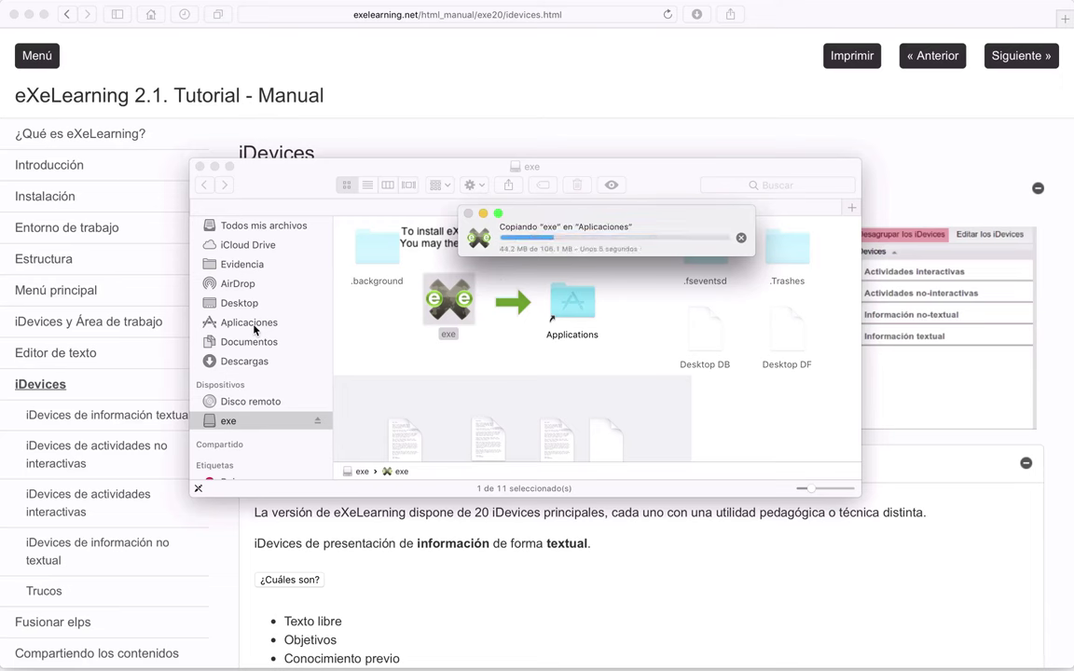
{"action": "left_click", "coordinate": [252, 324]}
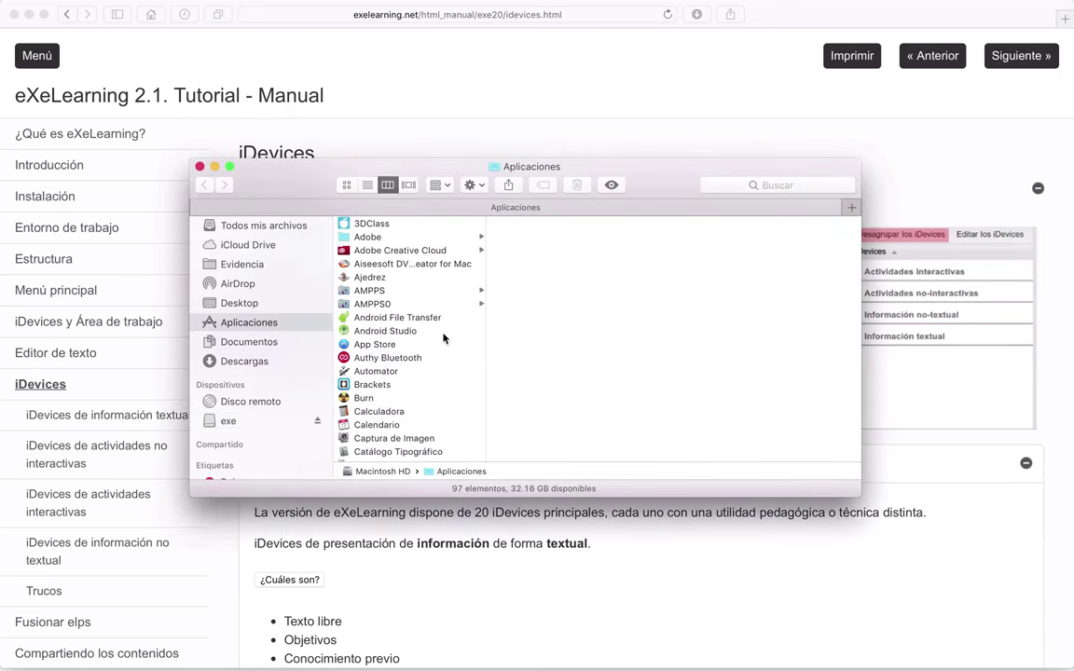
{"action": "left_click_drag", "start_coordinate": [486, 325], "coordinate": [533, 336]}
{"action": "scroll", "coordinate": [420, 336], "scroll_direction": "down", "scroll_amount": 5}
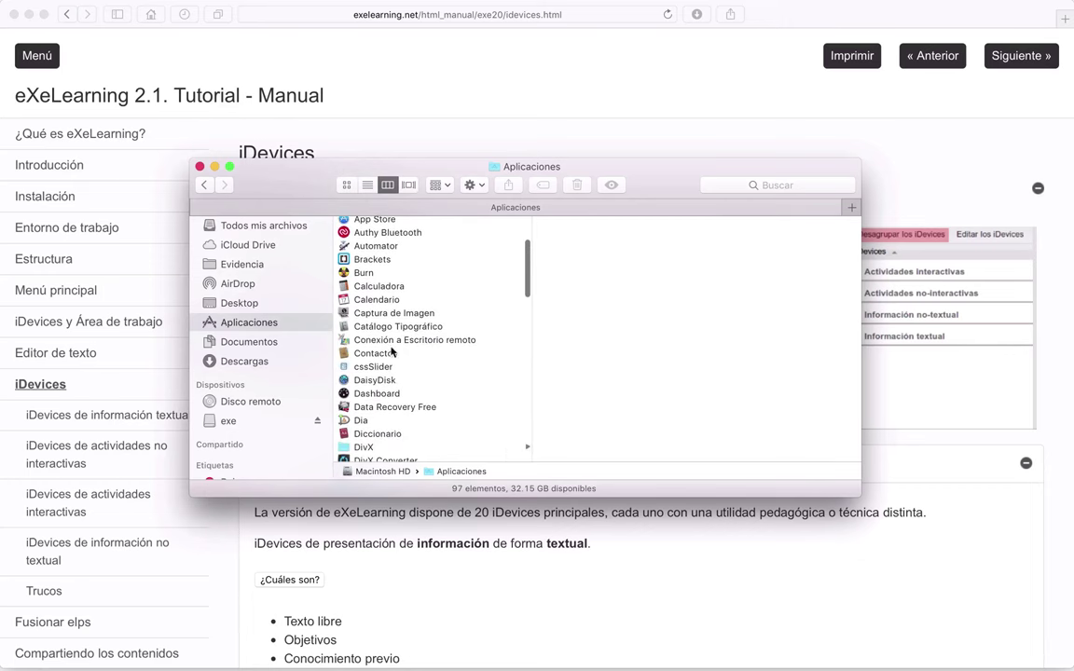
{"action": "left_click", "coordinate": [377, 327]}
{"action": "left_click", "coordinate": [382, 451]}
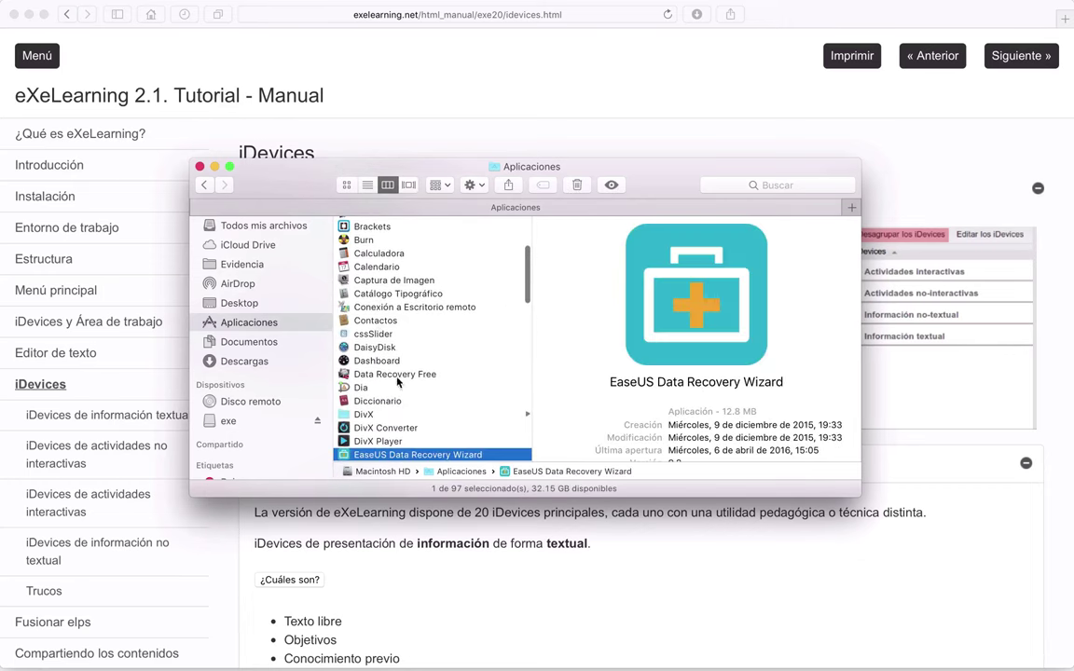
{"action": "scroll", "coordinate": [387, 374], "scroll_direction": "down", "scroll_amount": 5}
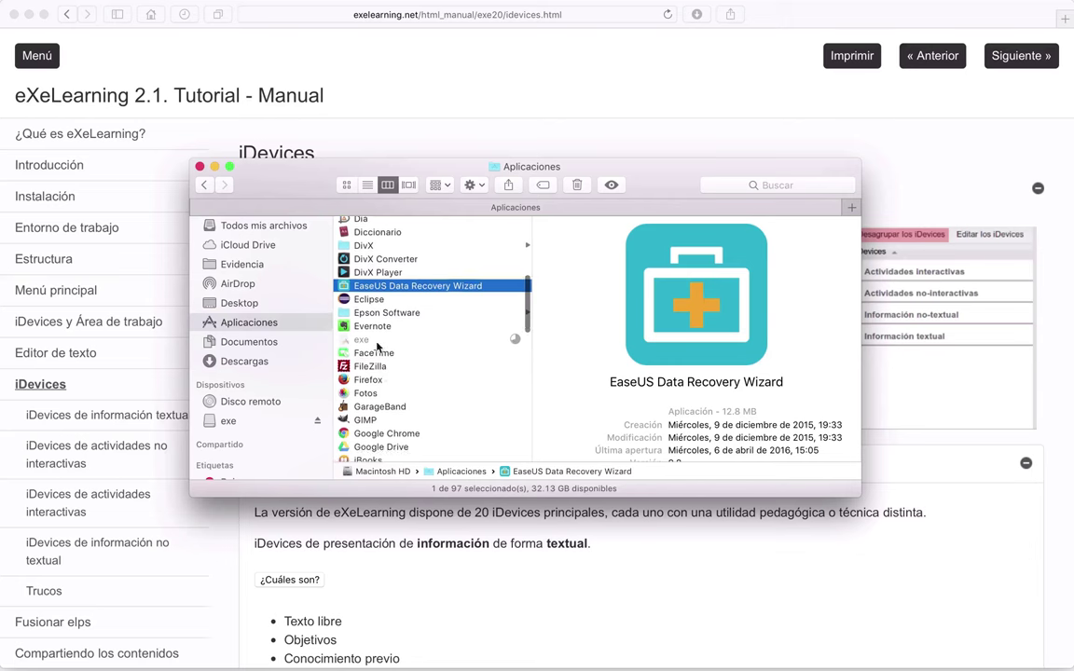
{"action": "left_click", "coordinate": [393, 341]}
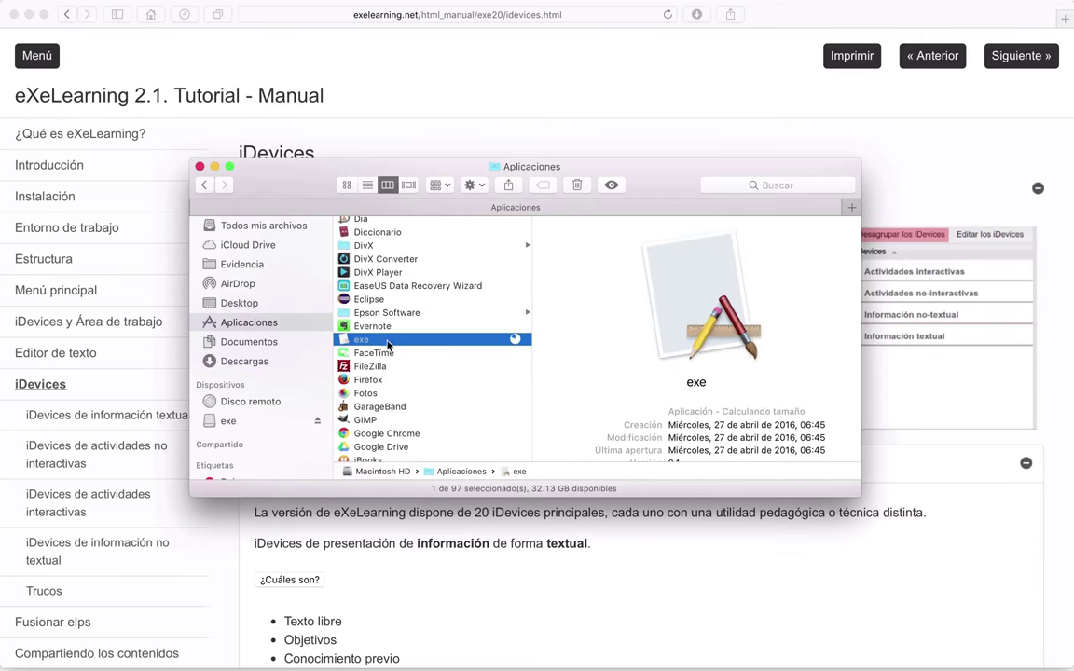
{"action": "left_click_drag", "start_coordinate": [387, 345], "coordinate": [378, 651]}
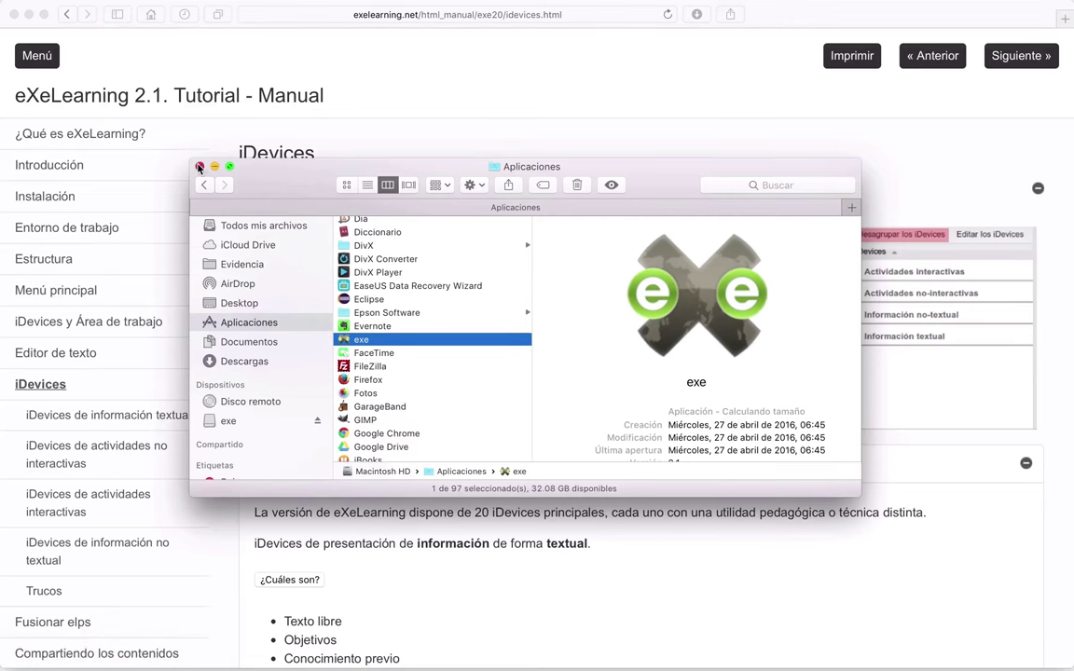
Step: Close the Applications folder window and launch exe, allowing the application downloaded from the Internet to open
{"action": "key", "text": "super+w"}
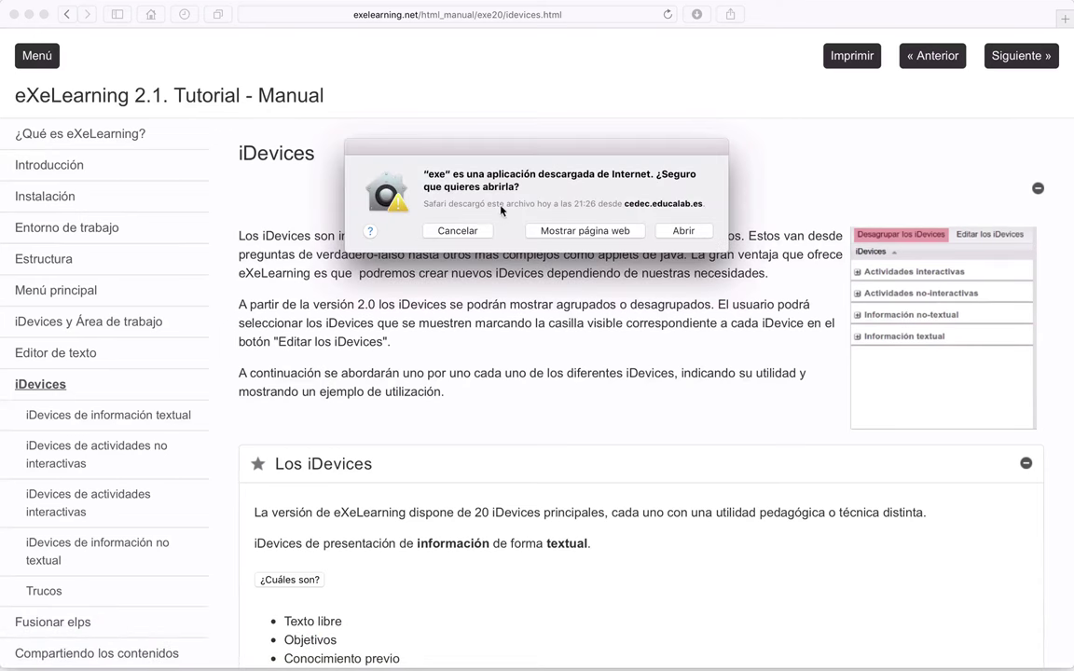
{"action": "left_click", "coordinate": [684, 231]}
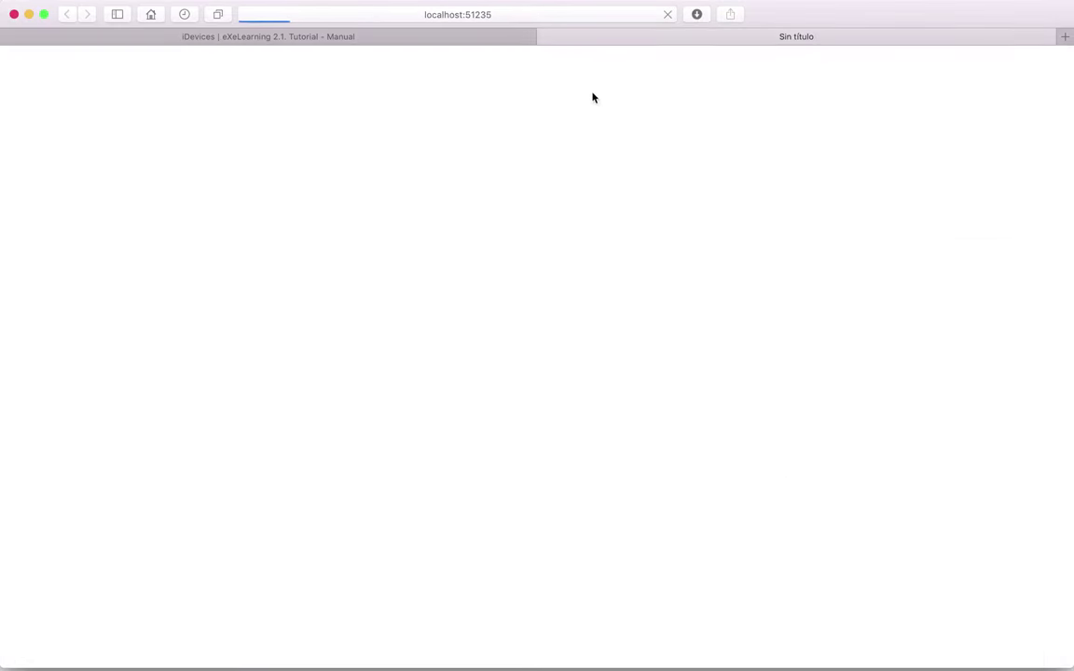
{"action": "key", "text": "ctrl+Up"}
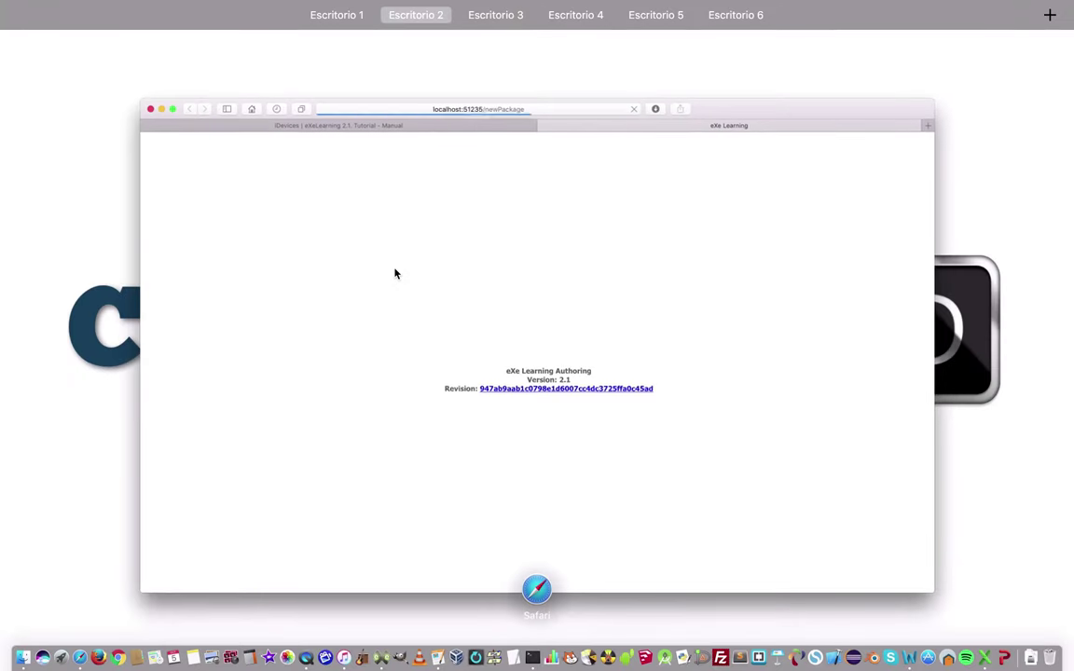
{"action": "left_click", "coordinate": [395, 273]}
Step: Check the macOS version and hardware summary in the About This Mac information, then close it
{"action": "mouse_move", "coordinate": [149, 2]}
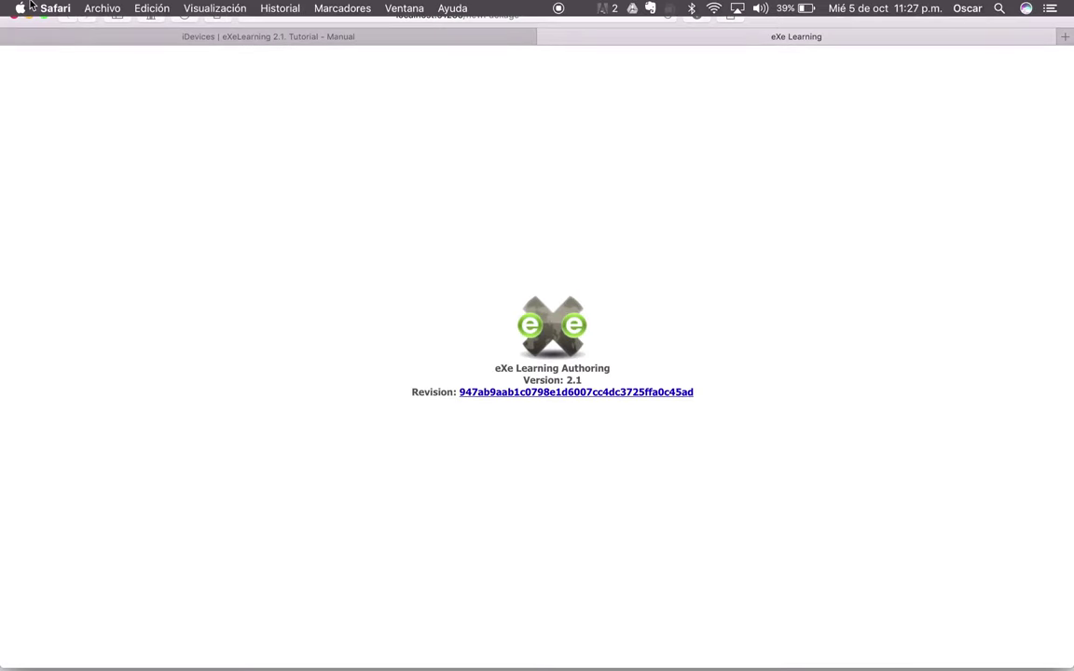
{"action": "left_click", "coordinate": [18, 8]}
{"action": "left_click", "coordinate": [470, 221]}
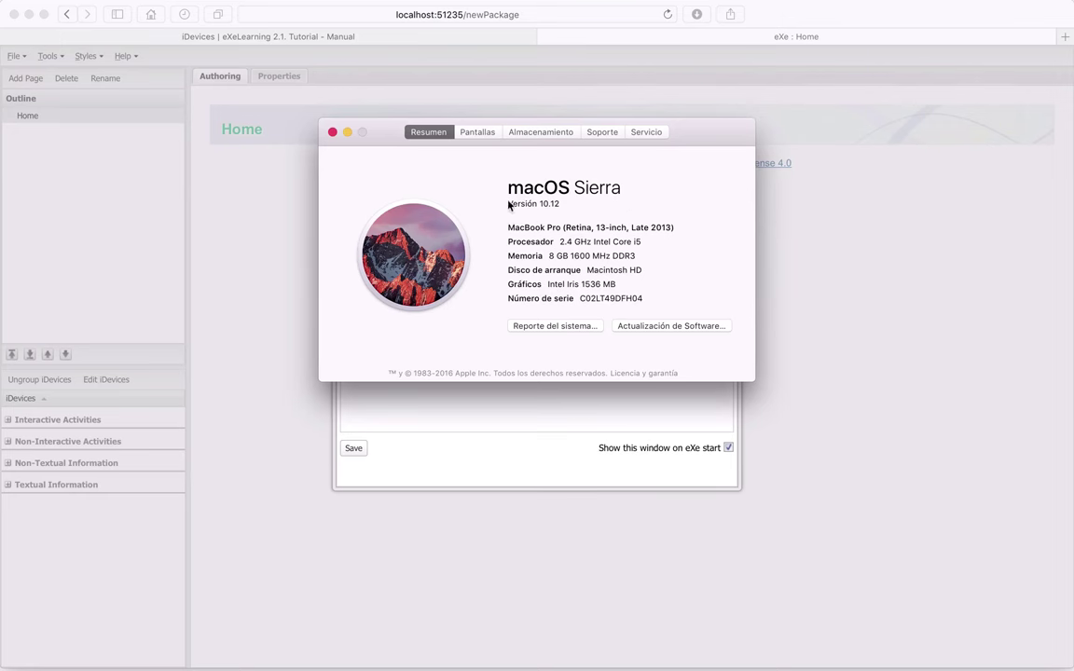
{"action": "left_click", "coordinate": [332, 133]}
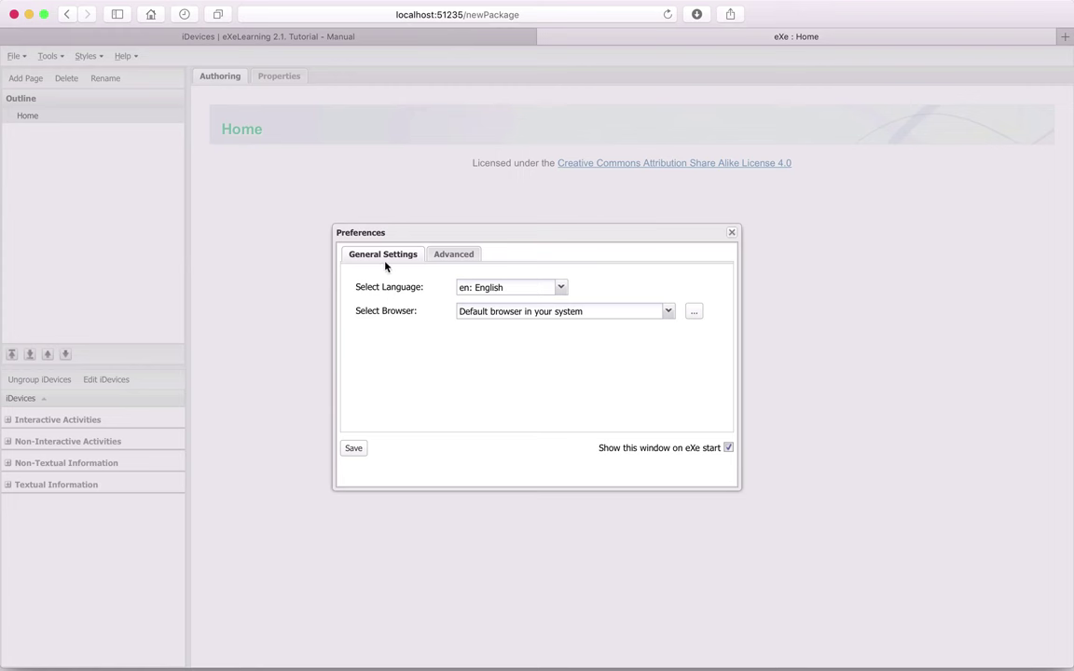
Step: Save the eXe preferences with language es: Español and browser Safari, and without showing the preferences window on start
{"action": "left_click", "coordinate": [561, 292]}
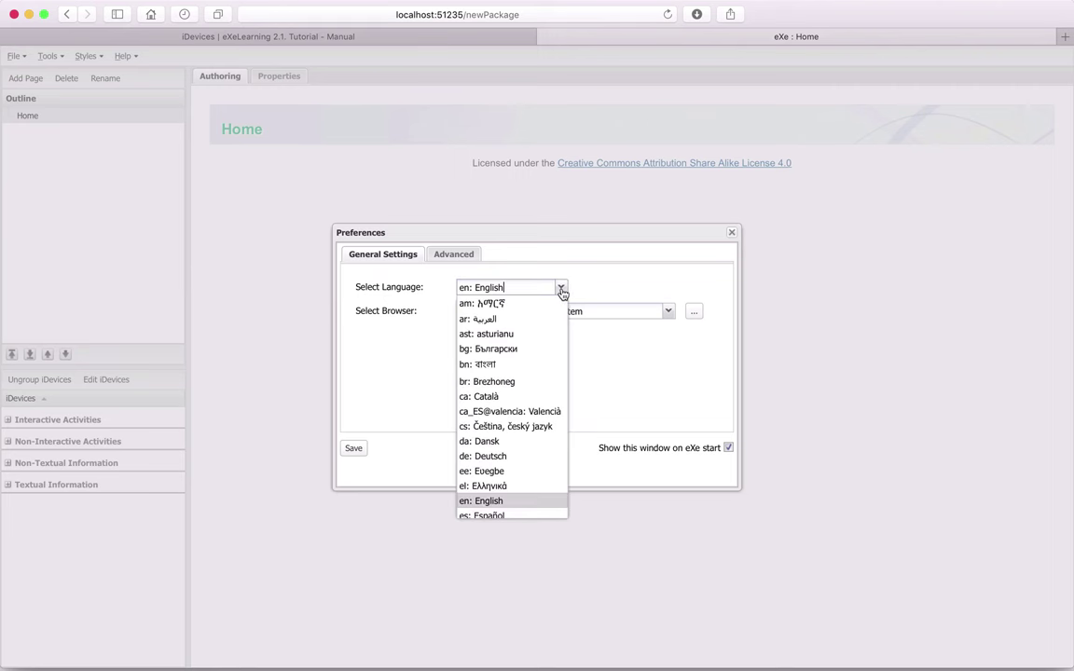
{"action": "left_click", "coordinate": [484, 516]}
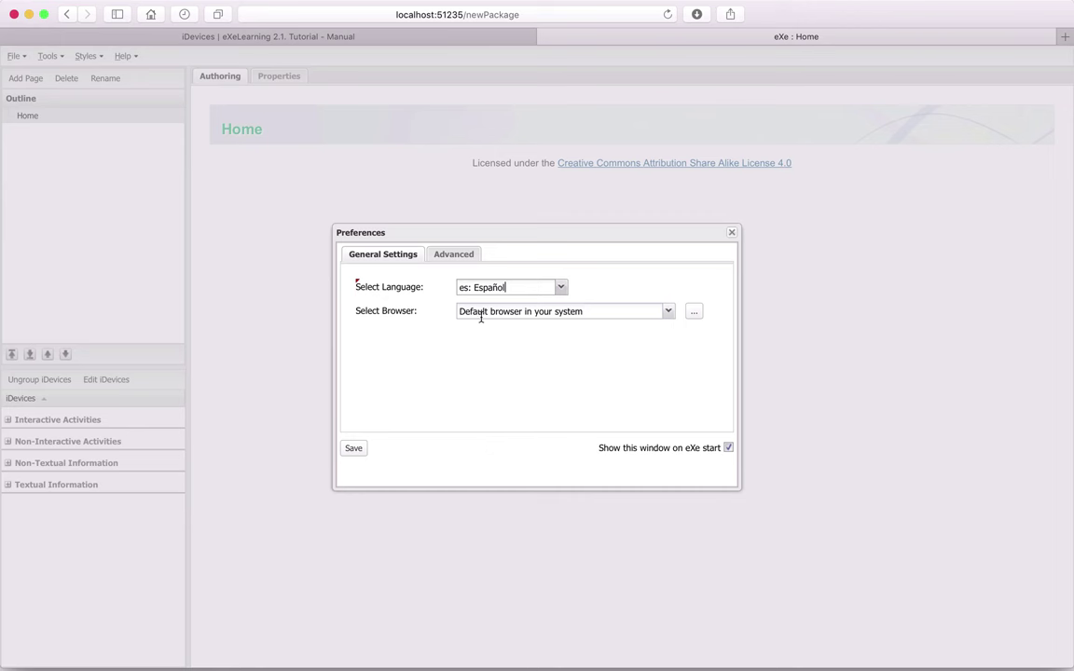
{"action": "left_click", "coordinate": [670, 314]}
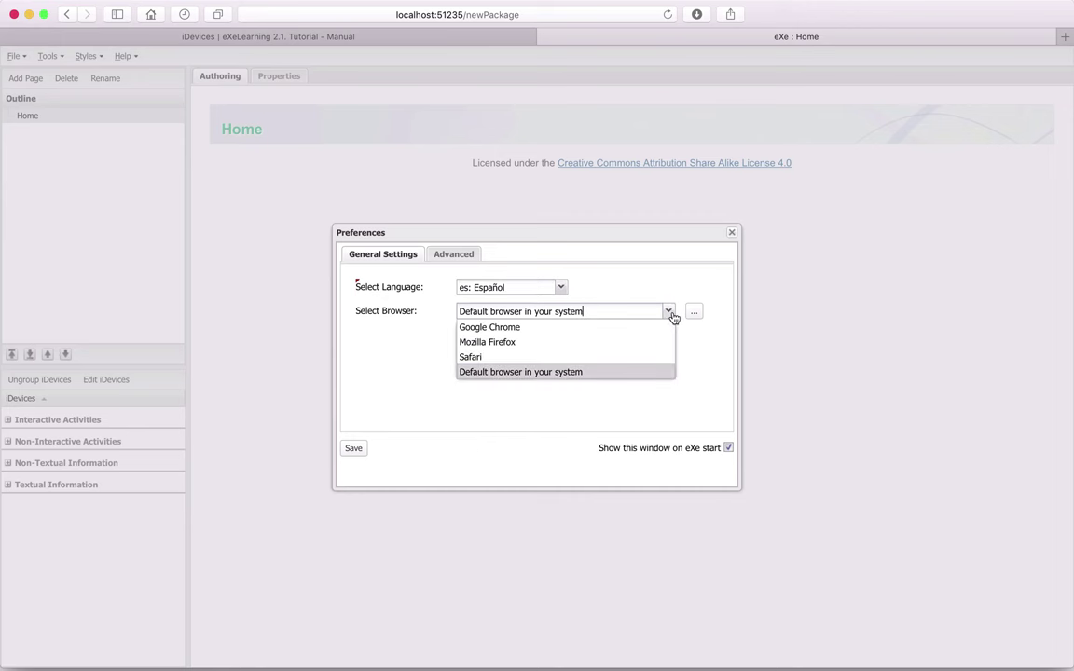
{"action": "left_click", "coordinate": [495, 358]}
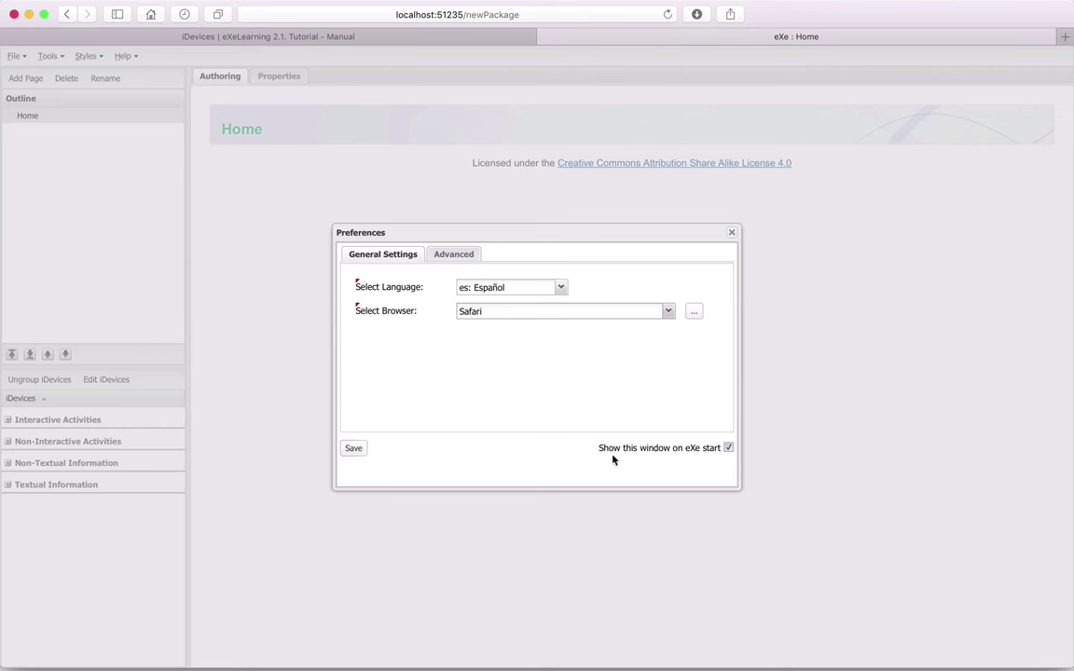
{"action": "left_click", "coordinate": [728, 449]}
{"action": "left_click", "coordinate": [352, 450]}
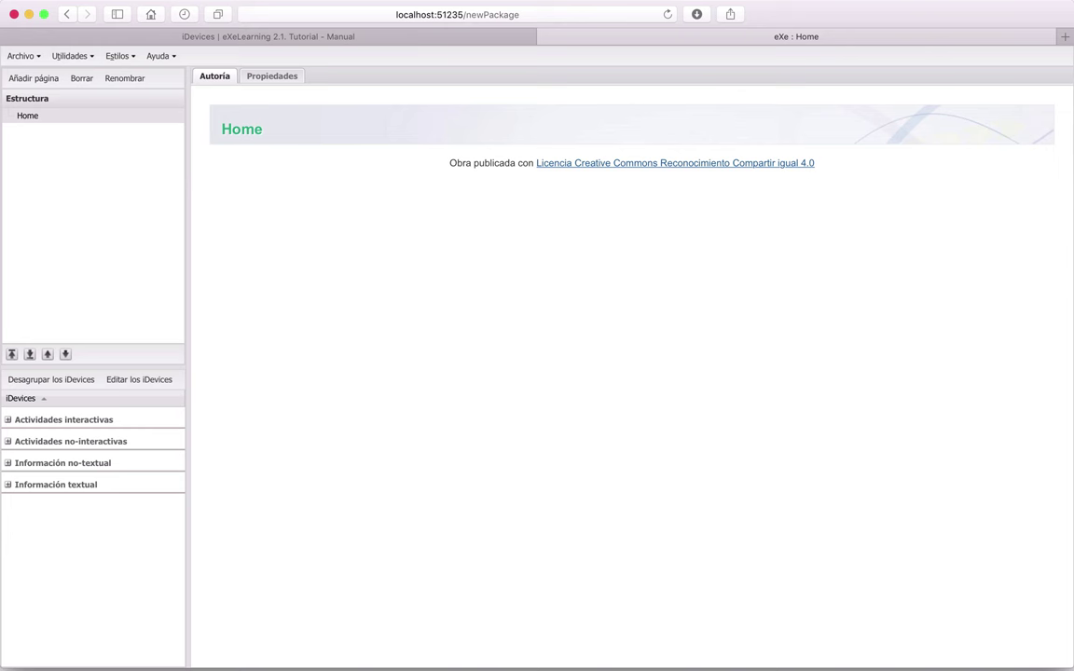
Step: Detach the eXeLearning manual page into its own browser window and move it to another desktop
{"action": "key", "text": "ctrl+Up"}
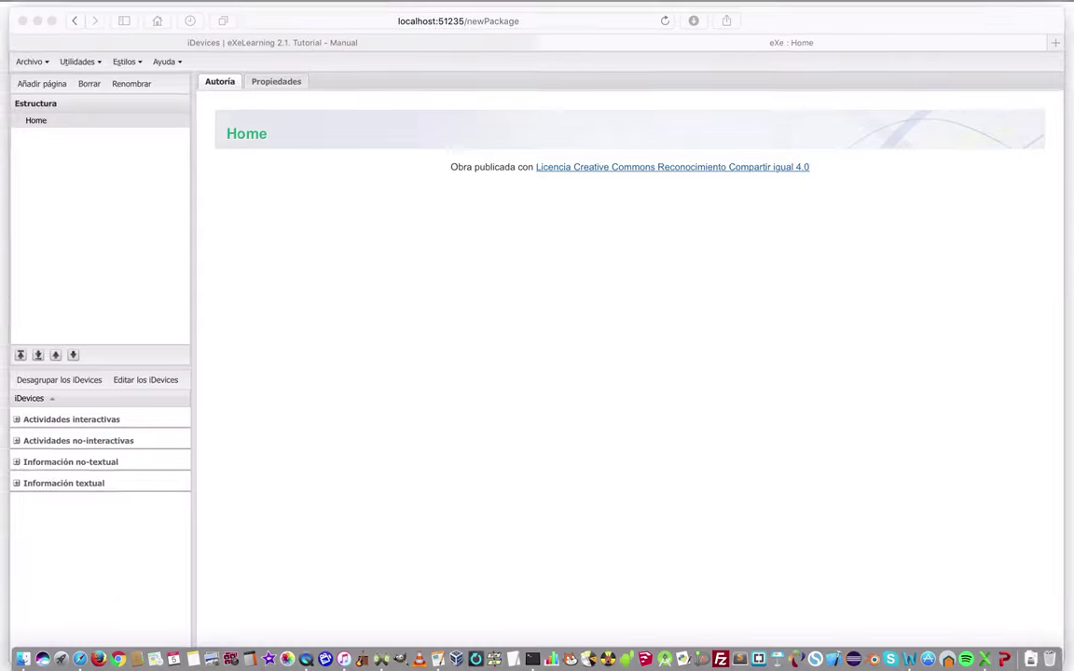
{"action": "left_click", "coordinate": [703, 257]}
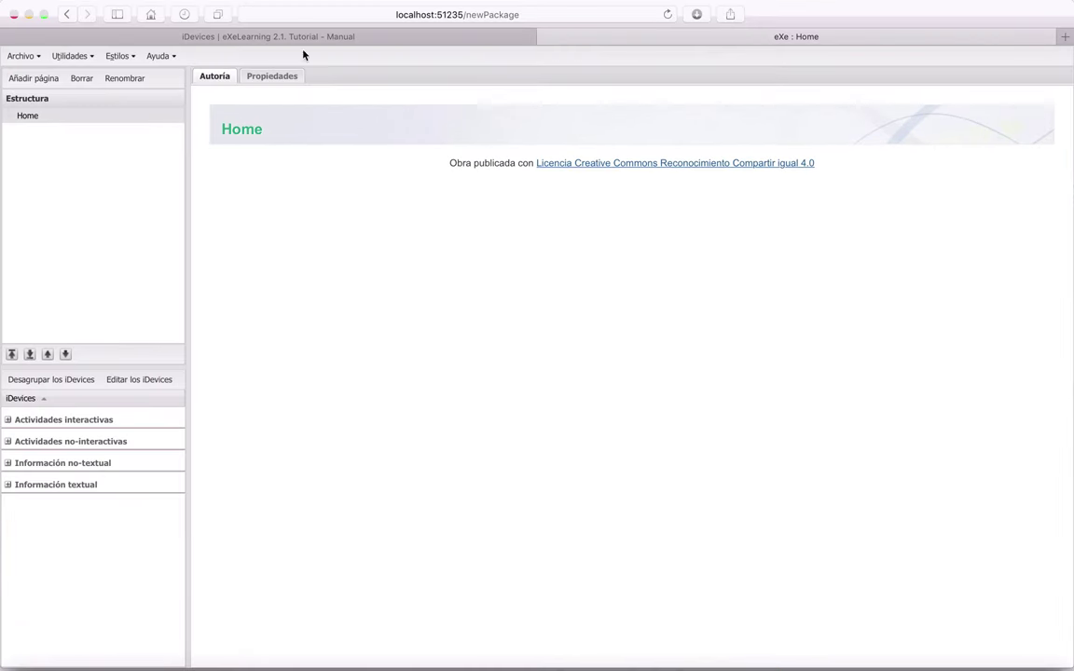
{"action": "left_click_drag", "start_coordinate": [293, 39], "coordinate": [412, 98]}
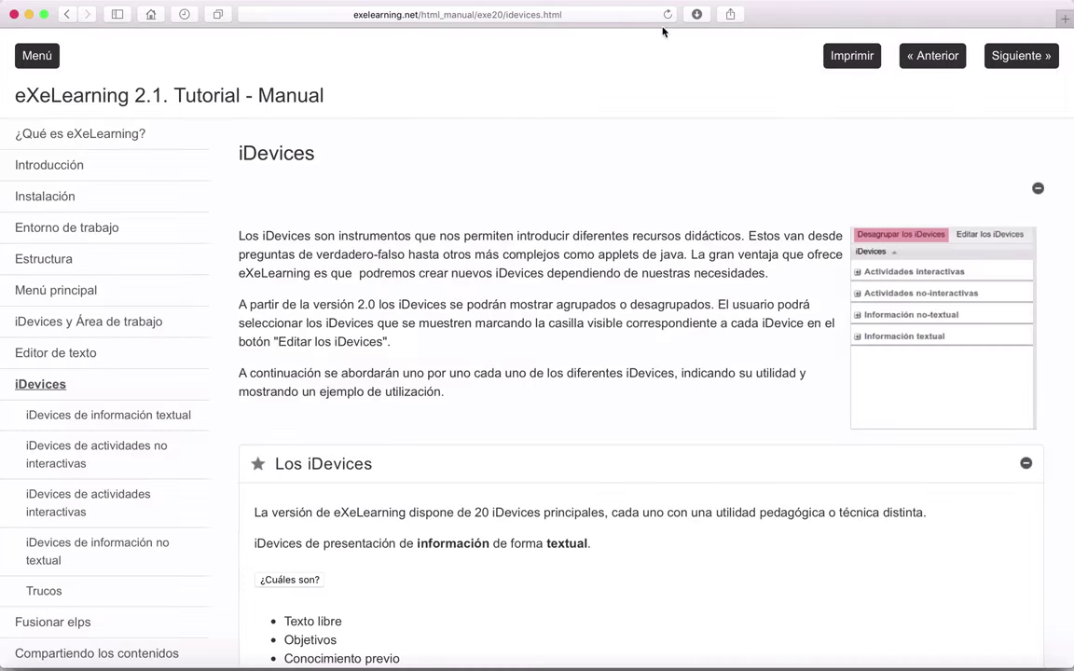
{"action": "left_click_drag", "start_coordinate": [771, 14], "coordinate": [1073, 14]}
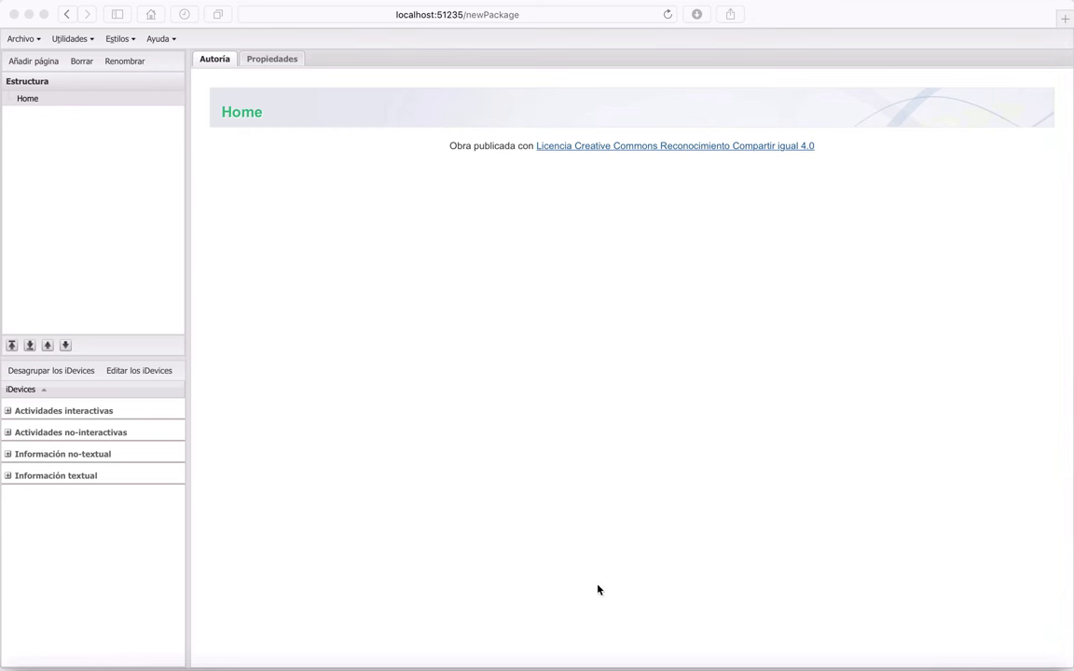
Step: View the package properties (Propiedades) of the new project and return to the authoring view (Autoría)
{"action": "left_click", "coordinate": [479, 350]}
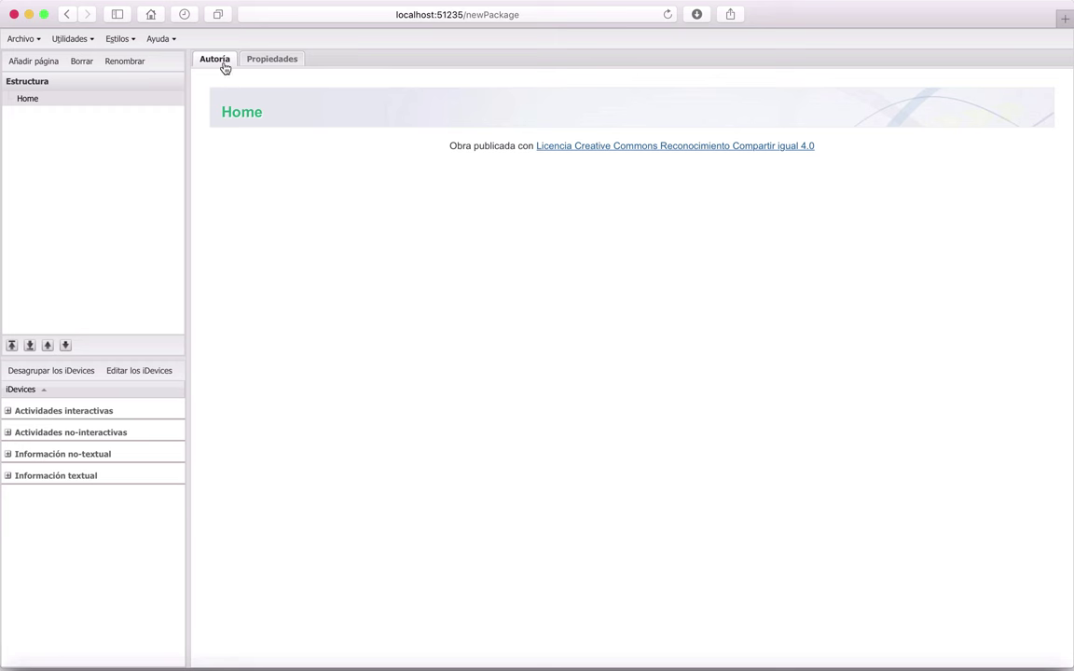
{"action": "left_click", "coordinate": [273, 60]}
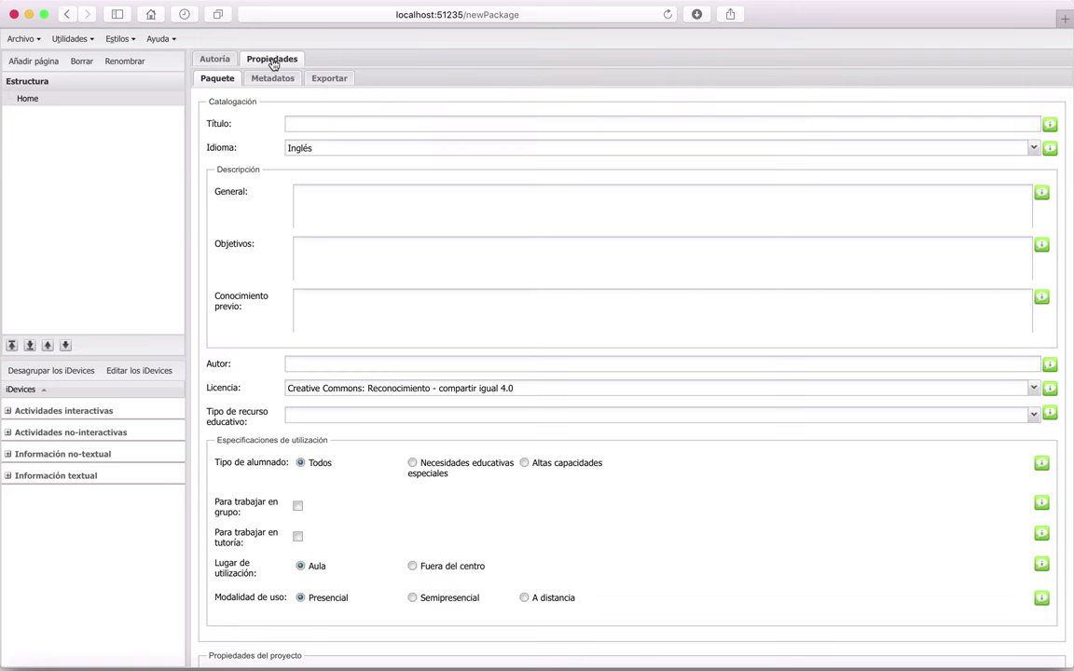
{"action": "left_click", "coordinate": [215, 59]}
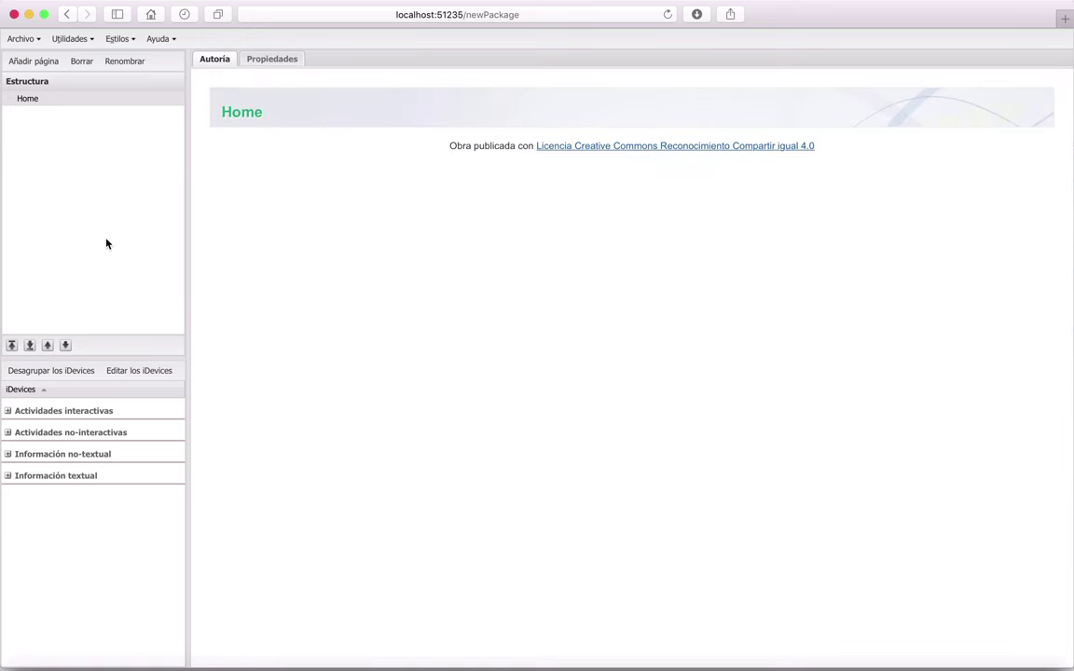
Step: Add a page under Home, rename it "Ramas del diseño gráfico" and open it
{"action": "left_click", "coordinate": [33, 61]}
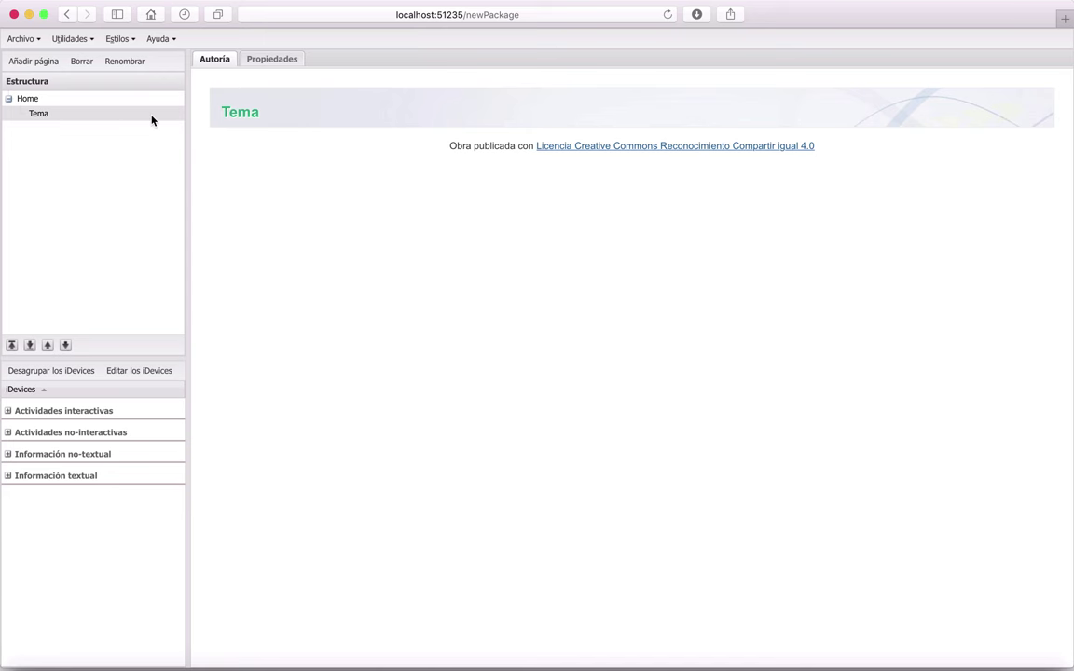
{"action": "double_click", "coordinate": [43, 116]}
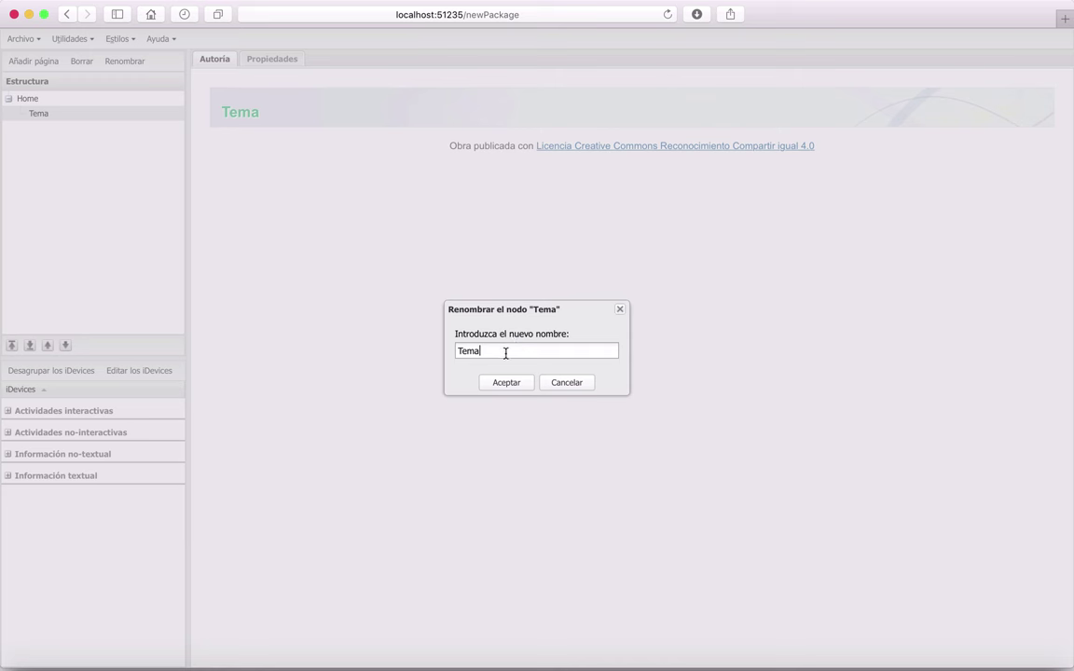
{"action": "key", "text": "BackSpace"}
{"action": "key", "text": "BackSpace"}
{"action": "key", "text": "BackSpace"}
{"action": "type", "text": "Ramas del diseño grá"}
{"action": "left_click", "coordinate": [506, 385]}
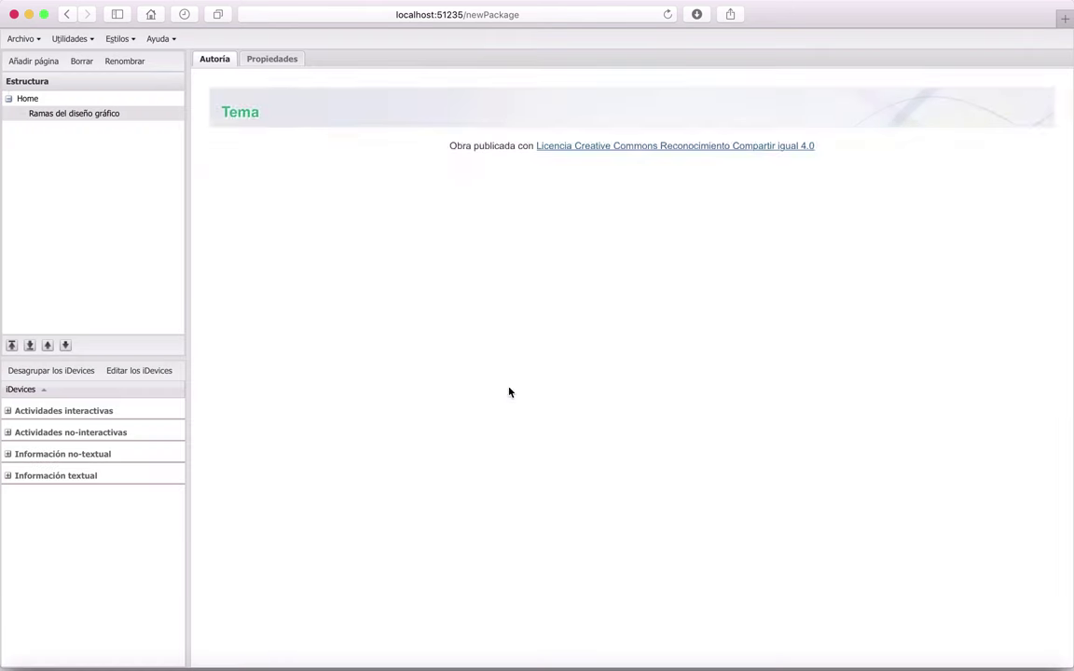
{"action": "left_click", "coordinate": [49, 115]}
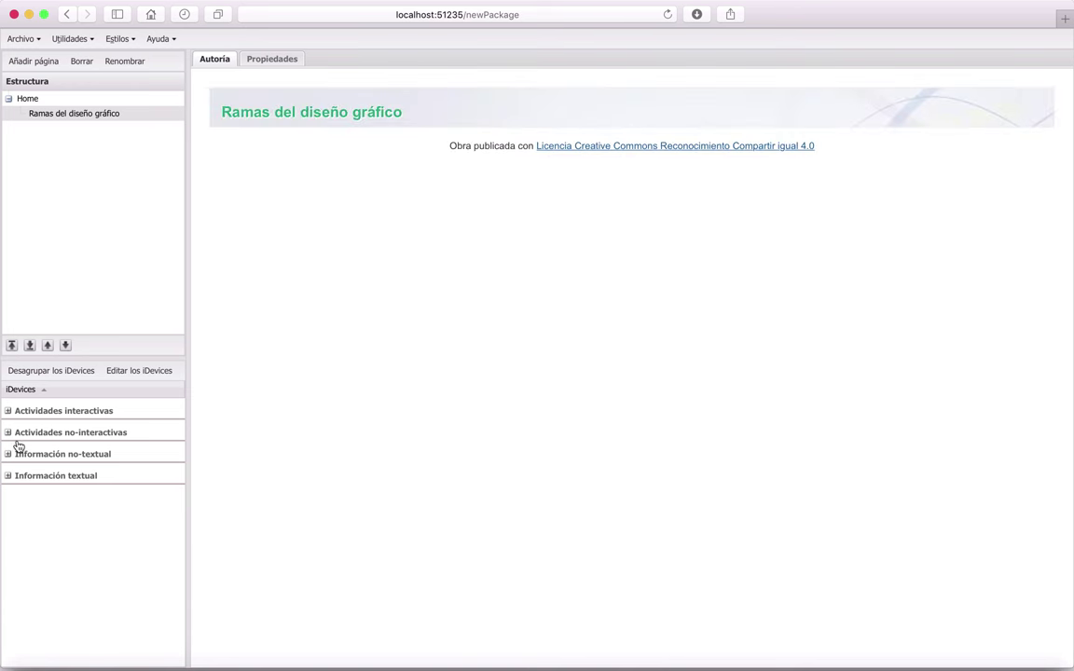
Step: Expand the iDevice groups Actividades interactivas, Actividades no-interactivas and Información no-textual to examine their items
{"action": "left_click", "coordinate": [10, 414]}
{"action": "left_click", "coordinate": [56, 526]}
{"action": "left_click", "coordinate": [46, 611]}
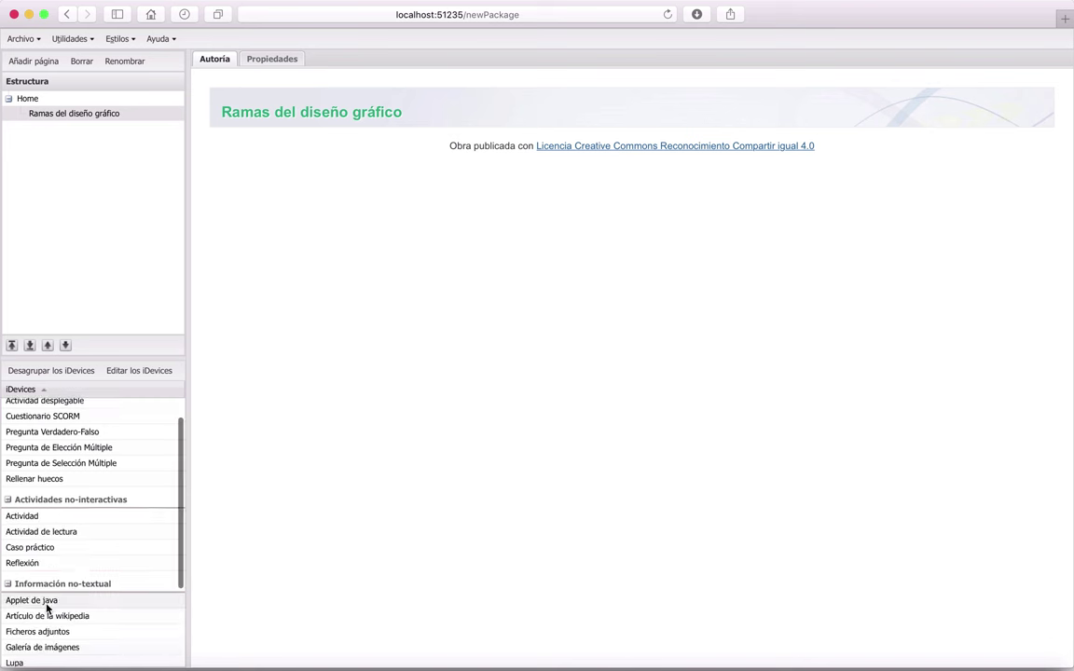
Step: Add a Rellenar huecos iDevice with the gap text "La ilustración tradicional es la que realizas con las técnicas que desde la antigüedad se utilizan."
{"action": "scroll", "coordinate": [48, 612], "scroll_direction": "up", "scroll_amount": 1}
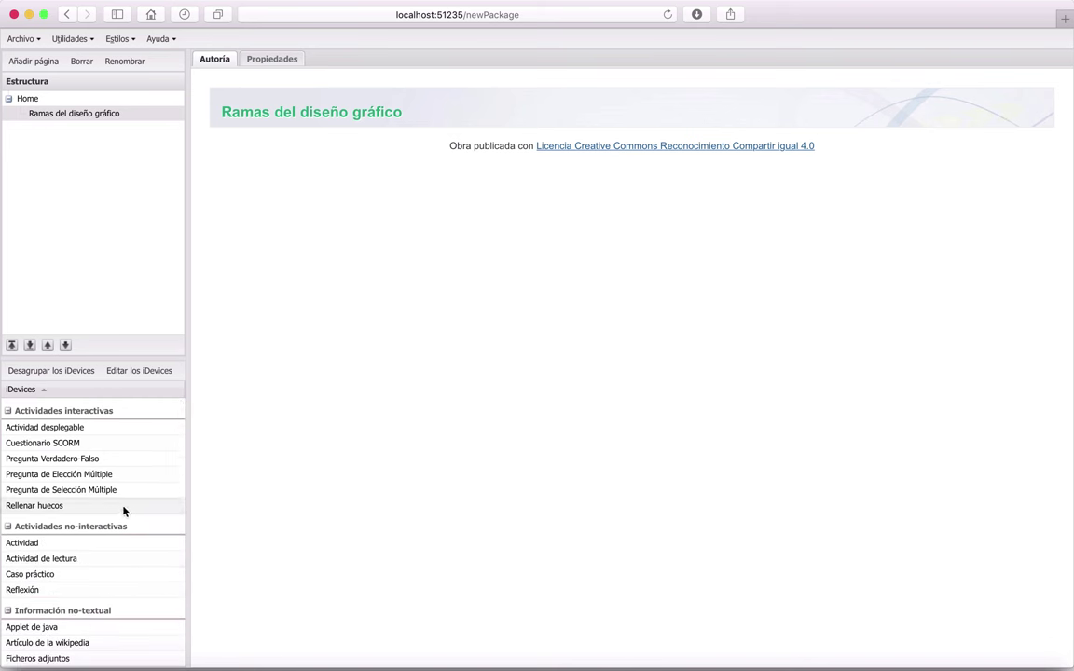
{"action": "left_click", "coordinate": [50, 509]}
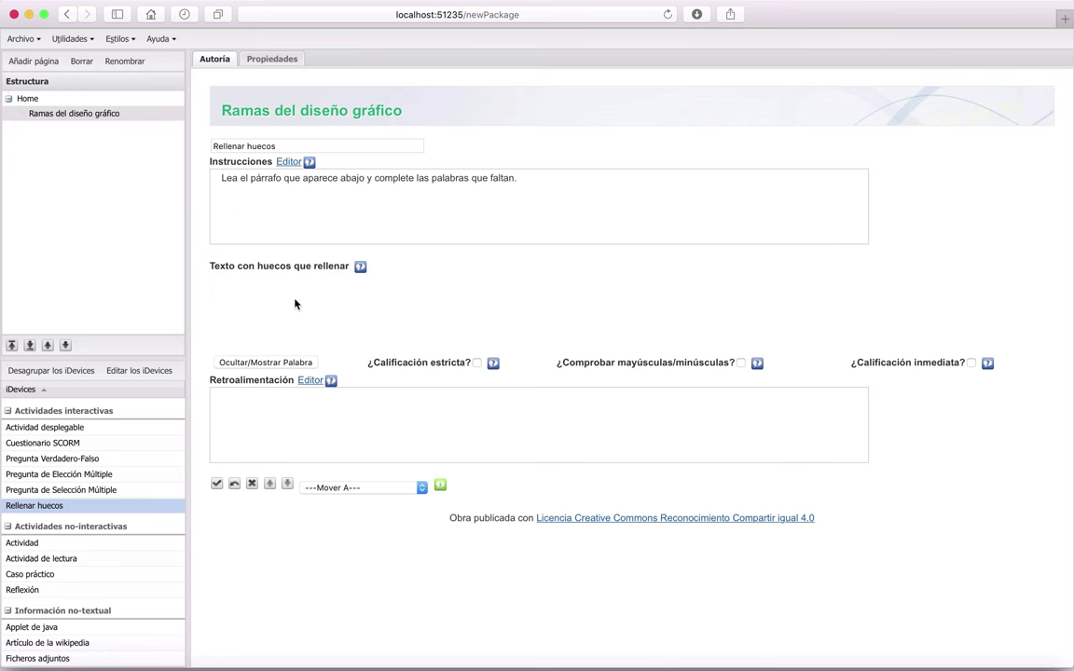
{"action": "left_click", "coordinate": [242, 292]}
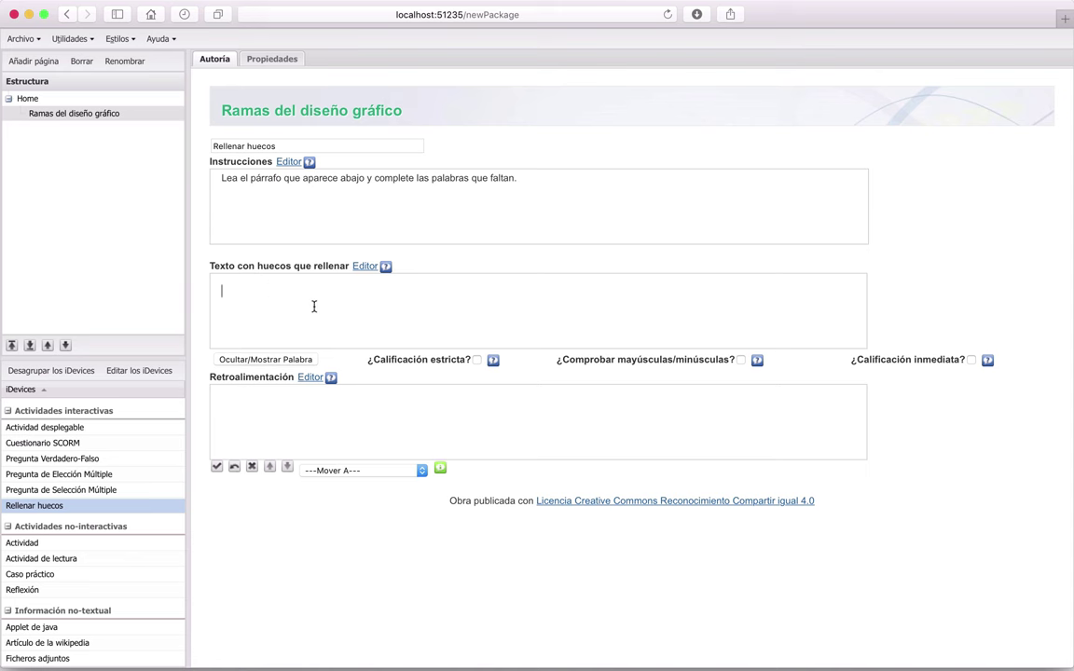
{"action": "type", "text": "La ilustración tradicion"}
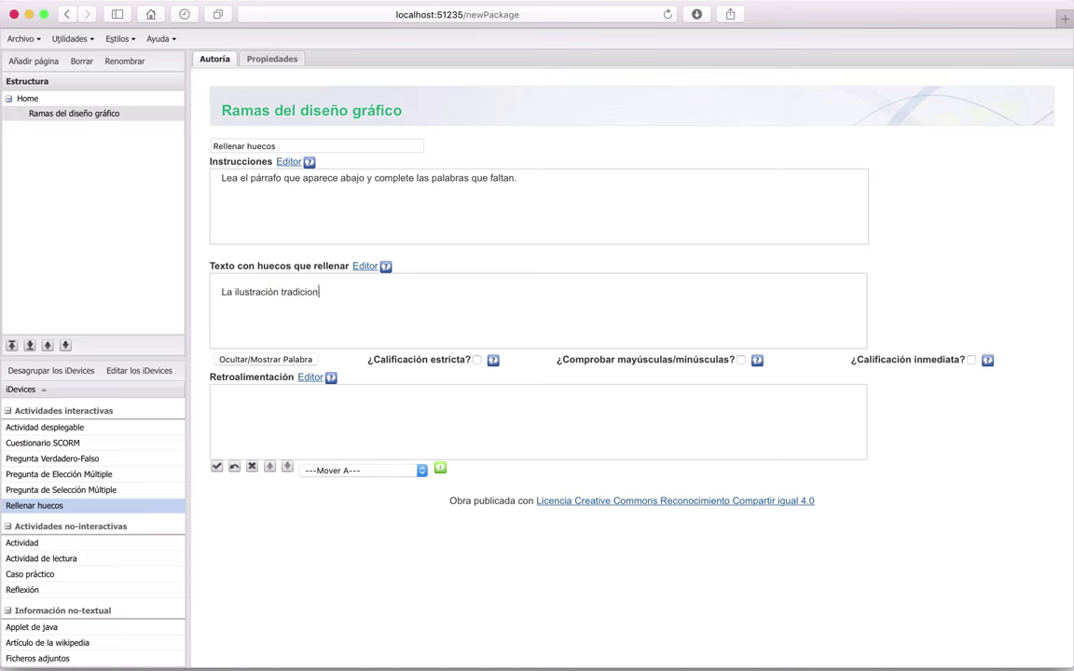
{"action": "type", "text": "al es la que realizas con"}
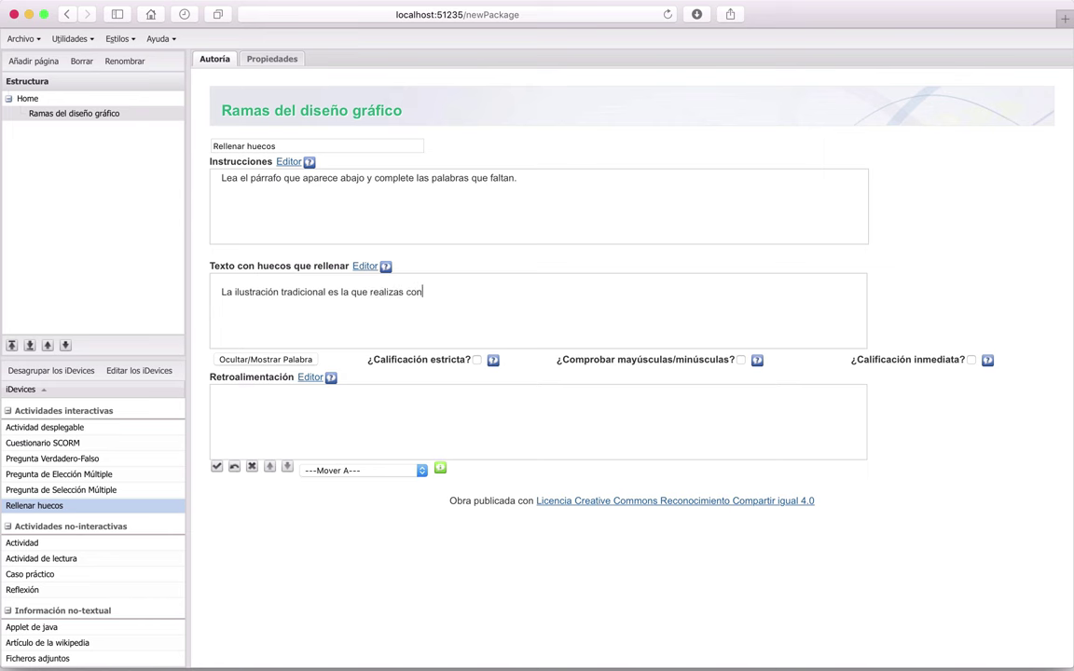
{"action": "type", "text": " las técnicas que desde la antig"}
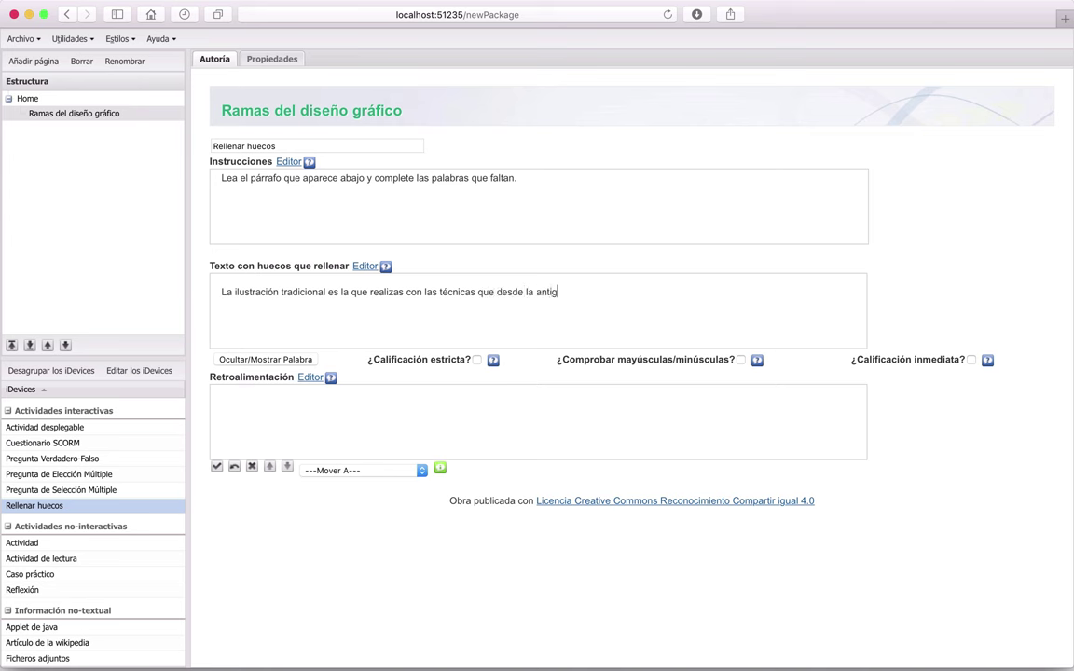
{"action": "type", "text": "üedad se utilizan."}
Step: Turn the word "tradicional" into a gap, and enable ¿Calificación estricta? after reading its help text
{"action": "double_click", "coordinate": [304, 293]}
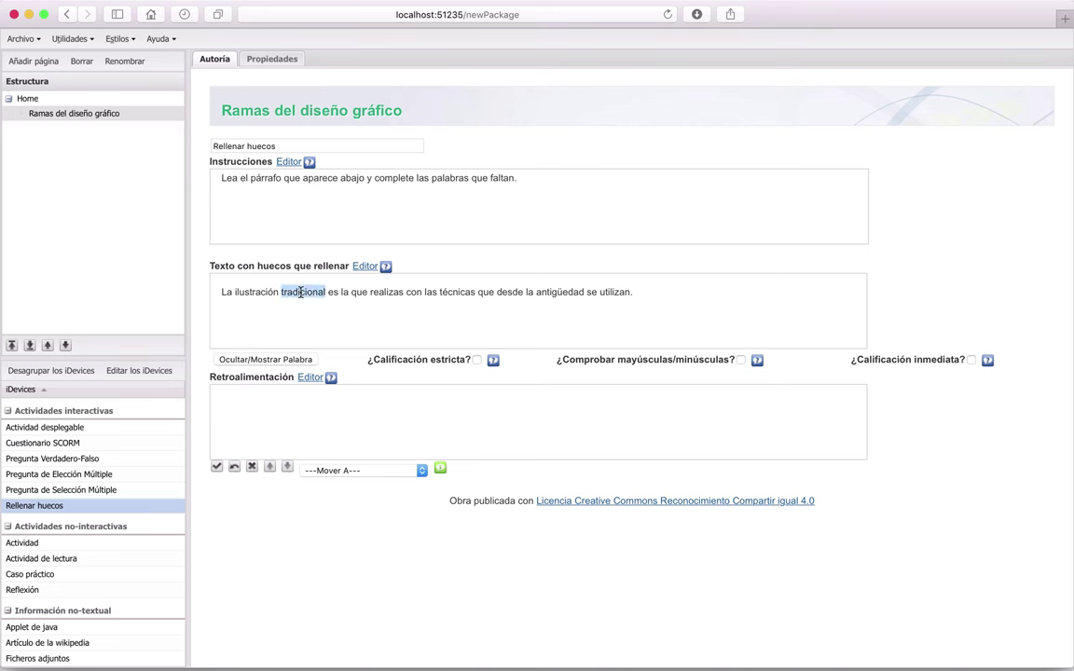
{"action": "left_click", "coordinate": [249, 361]}
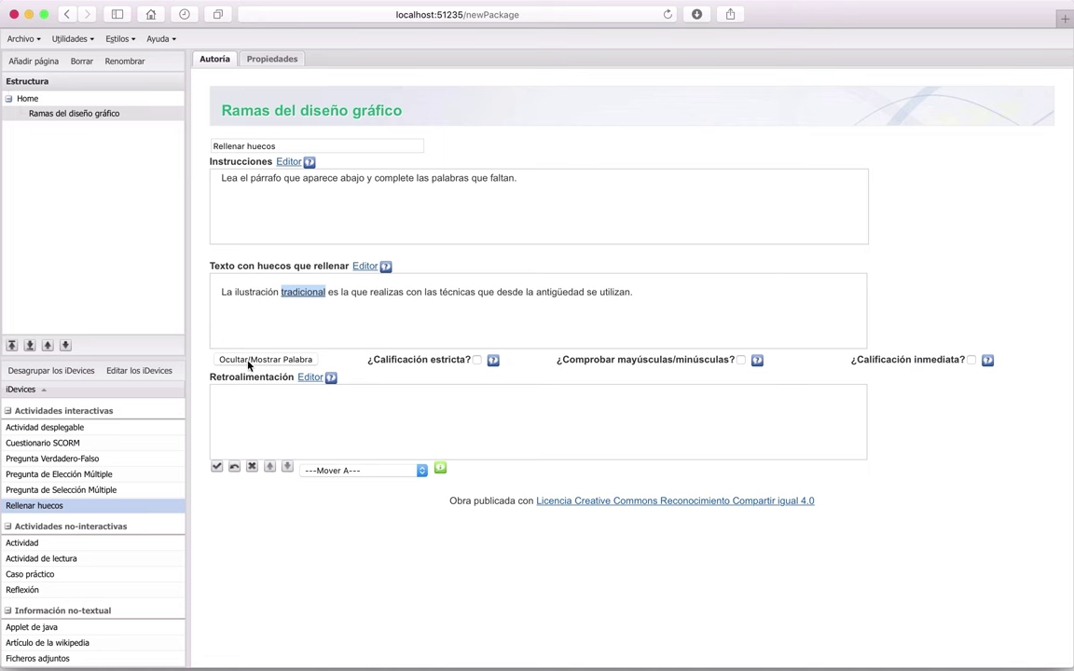
{"action": "left_click", "coordinate": [373, 293]}
{"action": "left_click", "coordinate": [305, 401]}
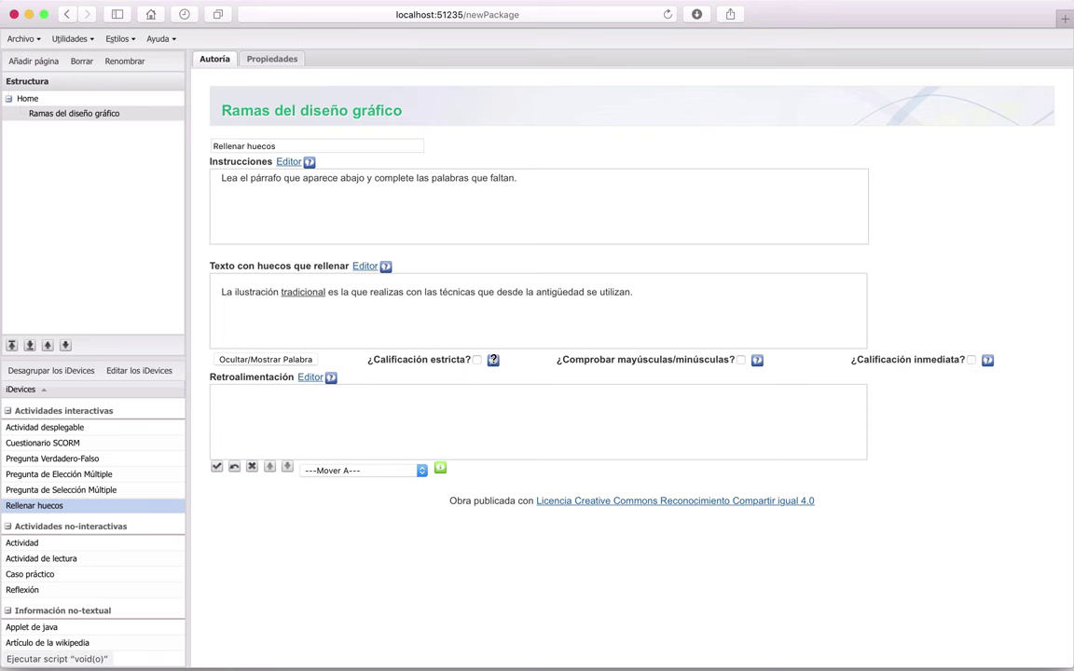
{"action": "left_click", "coordinate": [492, 358]}
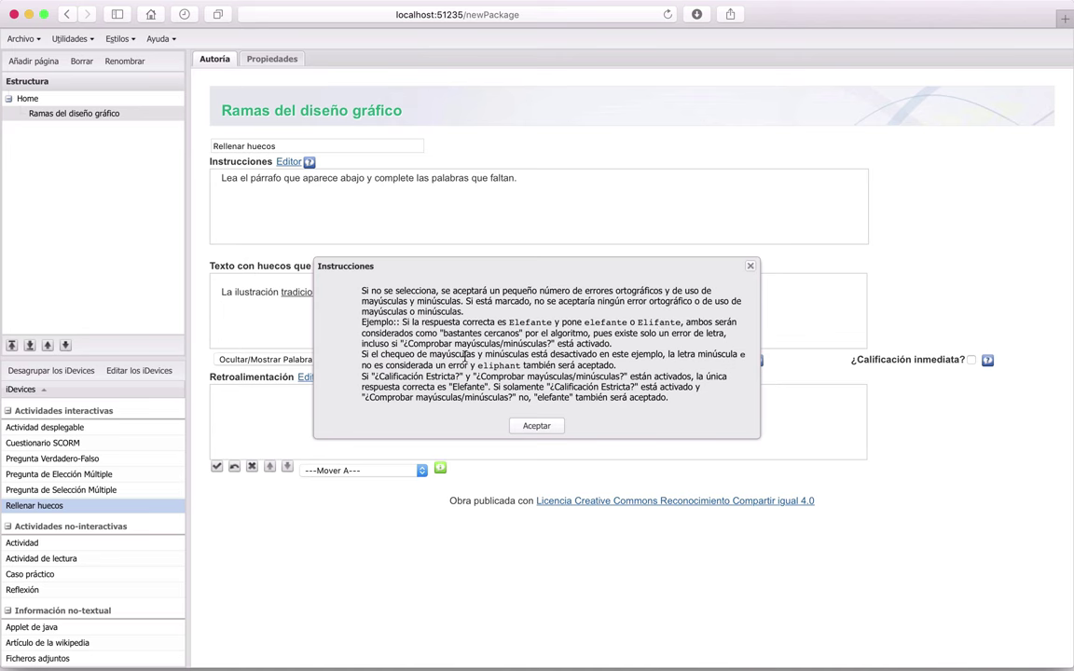
{"action": "left_click", "coordinate": [523, 429]}
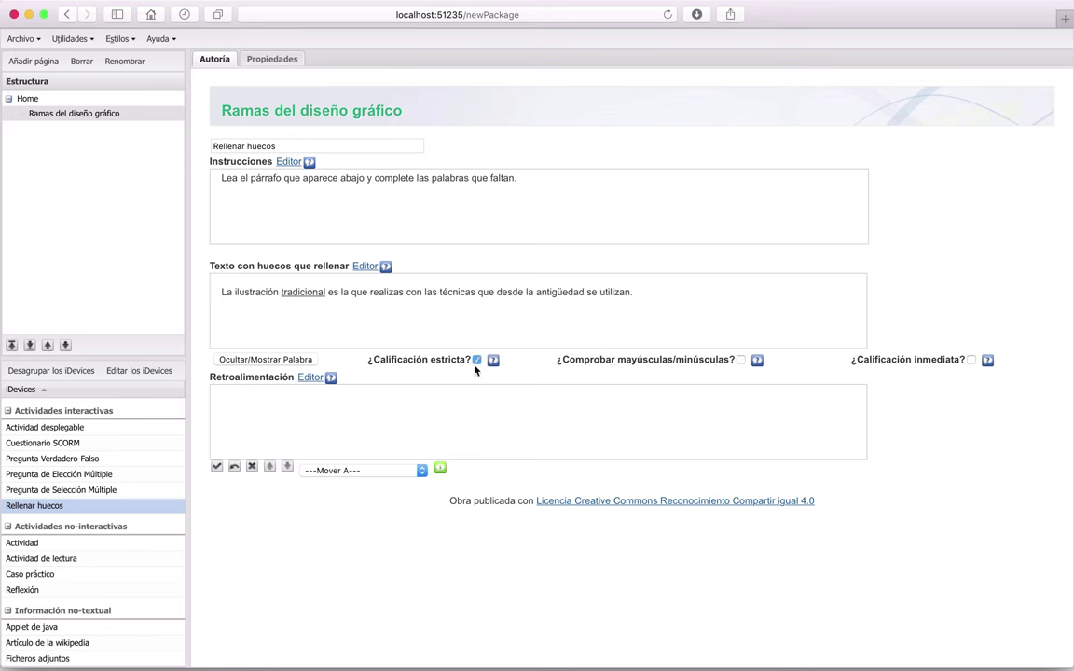
Step: Assign the activity to the page "Ramas del diseño gráfico" and check both the Home page and that page
{"action": "left_click", "coordinate": [422, 472]}
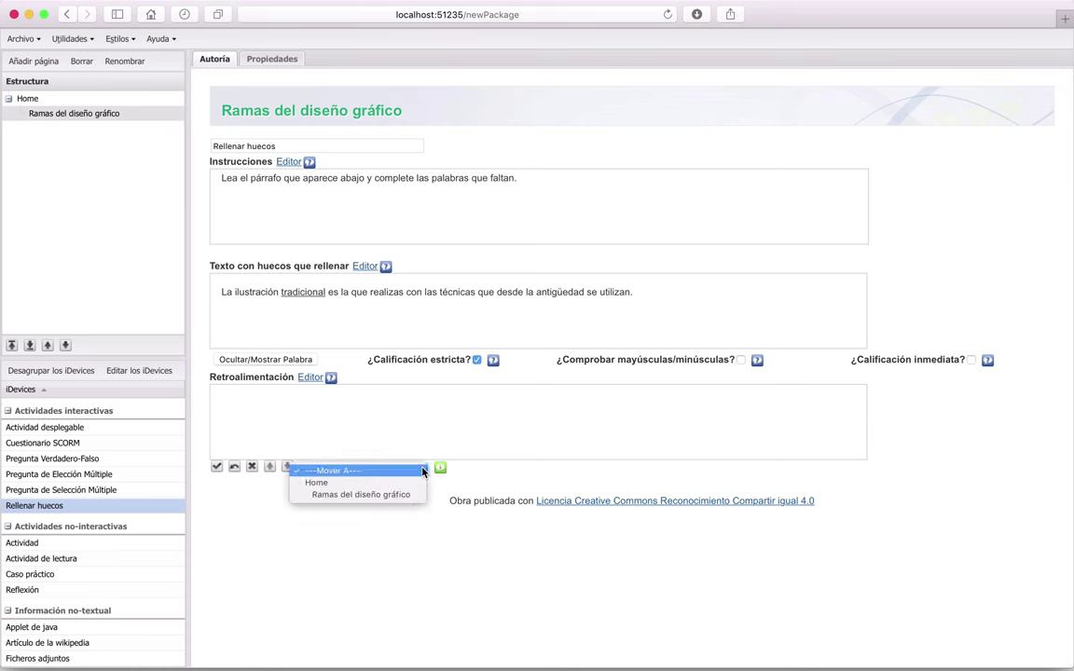
{"action": "left_click", "coordinate": [348, 497]}
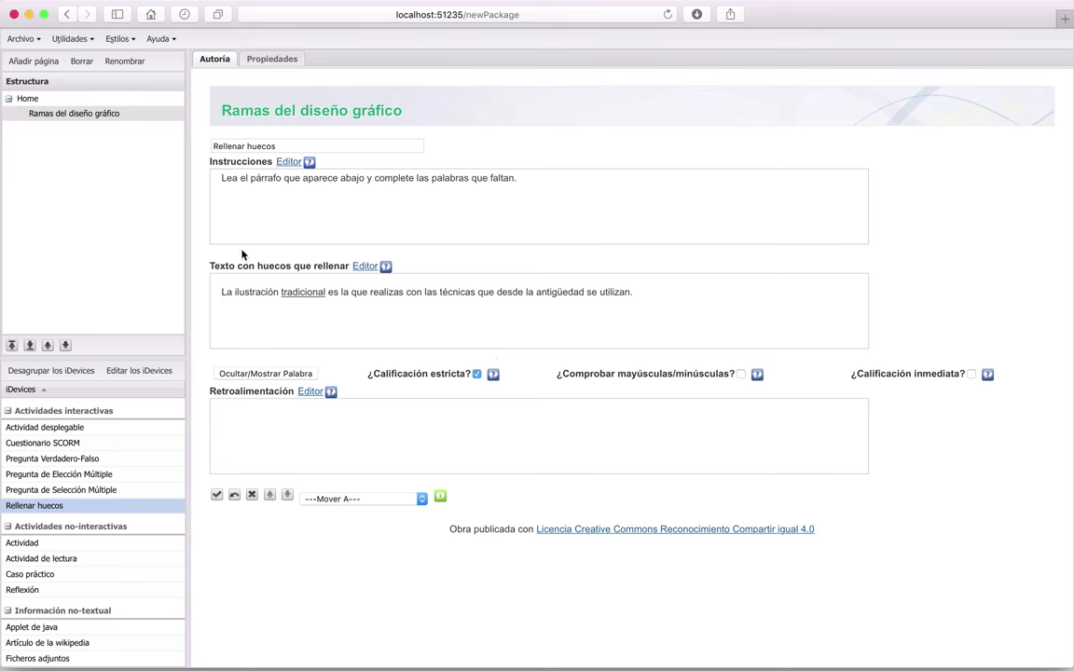
{"action": "left_click", "coordinate": [34, 102]}
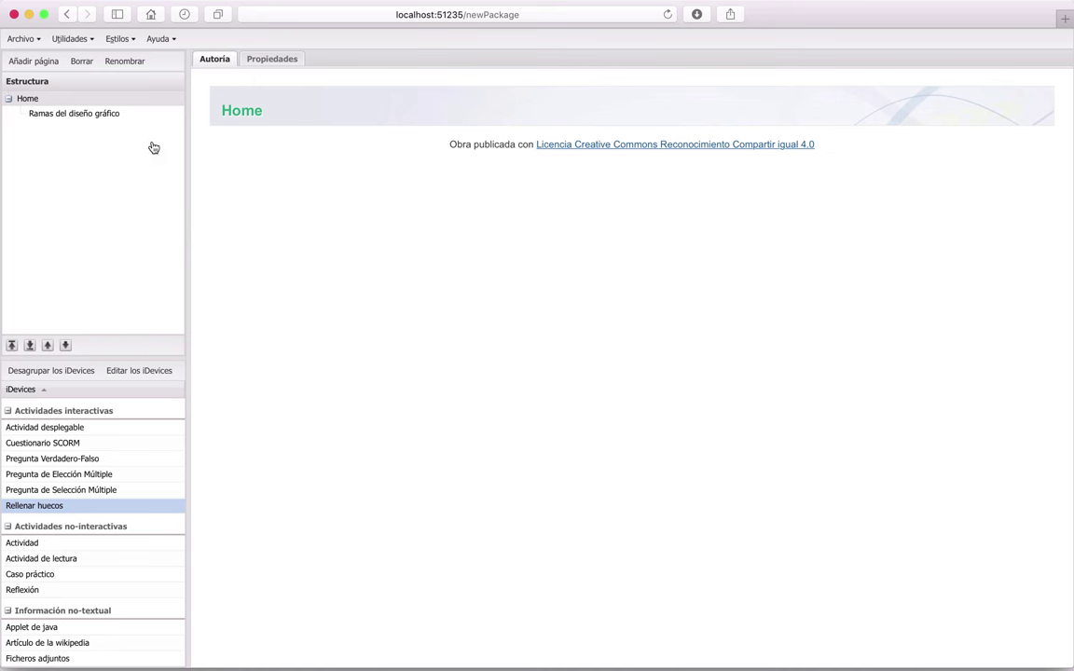
{"action": "left_click", "coordinate": [75, 113]}
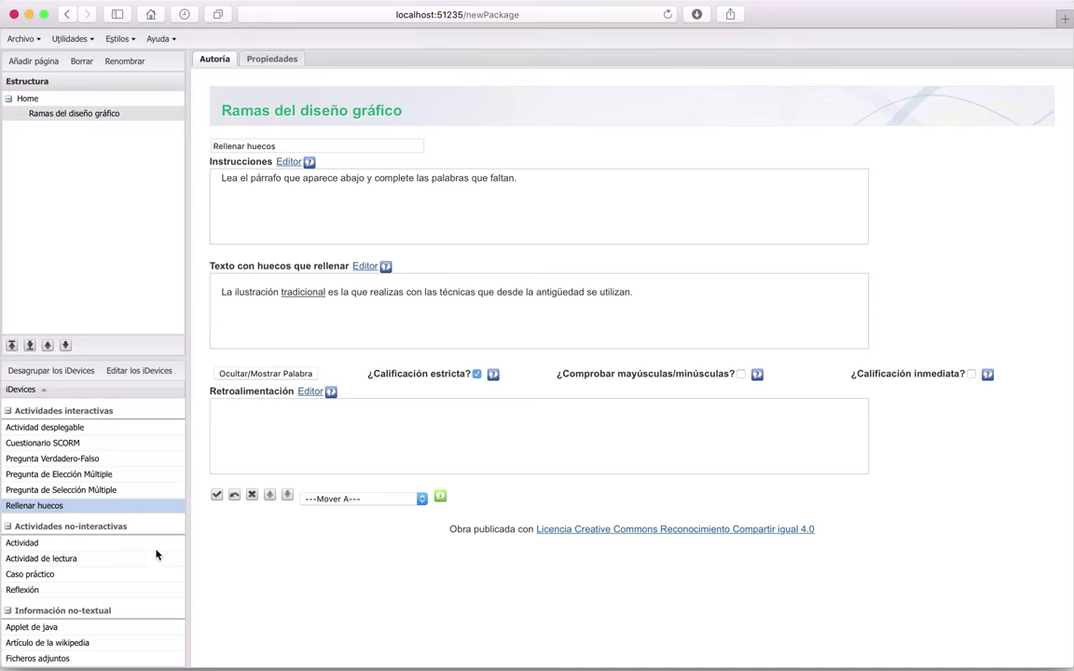
Step: Preview the package in the browser and open its "Ramas del diseño gráfico" page
{"action": "scroll", "coordinate": [84, 540], "scroll_direction": "down", "scroll_amount": 5}
{"action": "scroll", "coordinate": [84, 540], "scroll_direction": "up", "scroll_amount": 5}
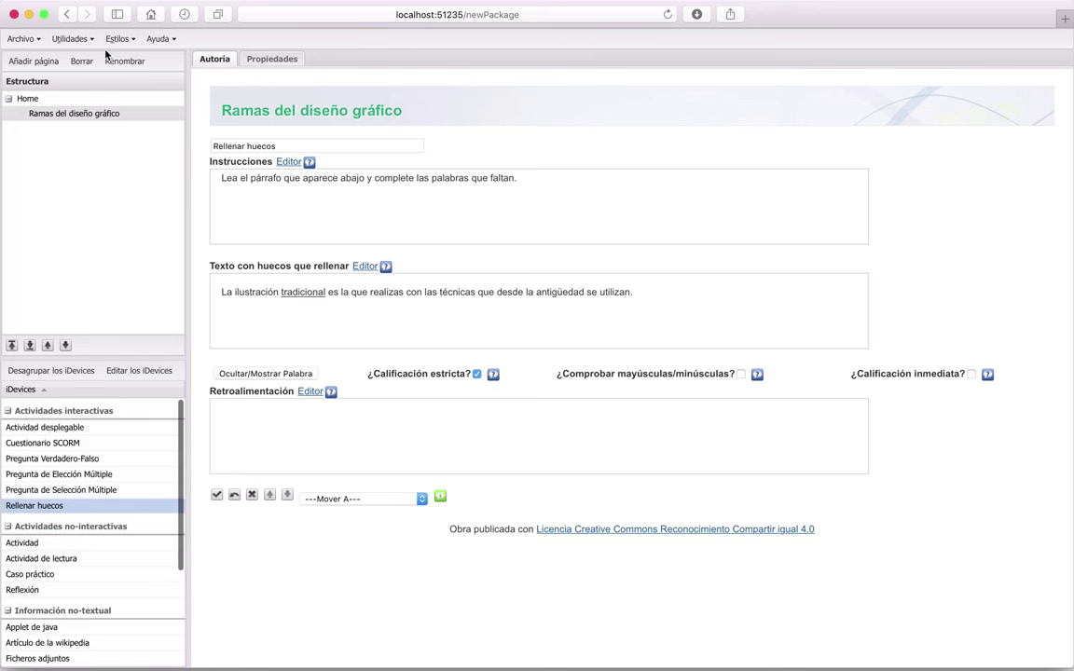
{"action": "left_click", "coordinate": [72, 38]}
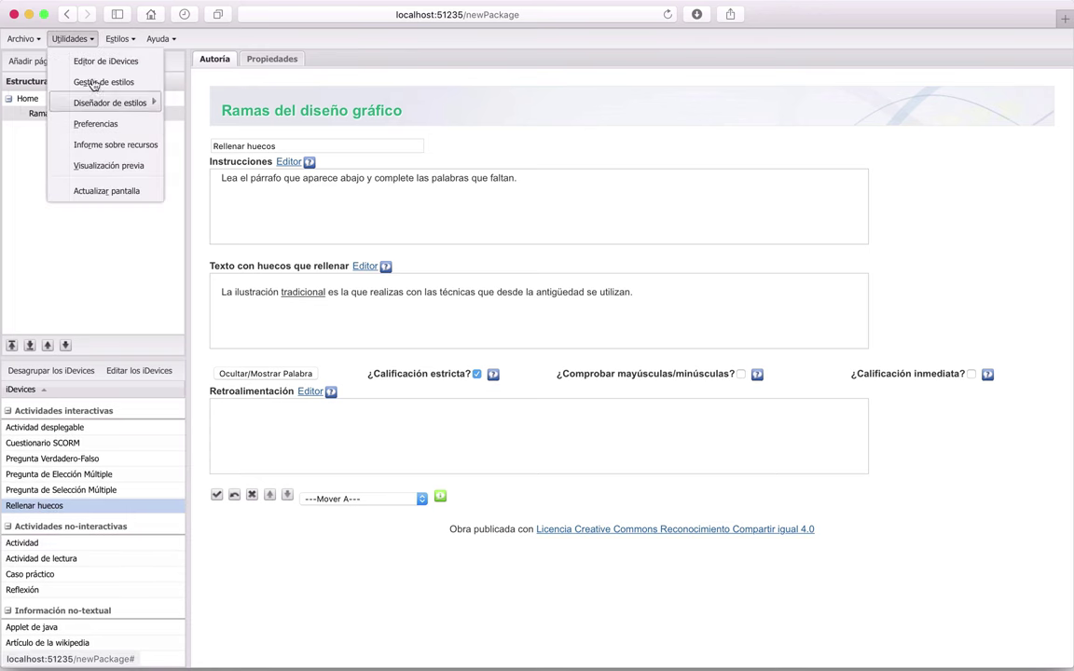
{"action": "left_click", "coordinate": [112, 165]}
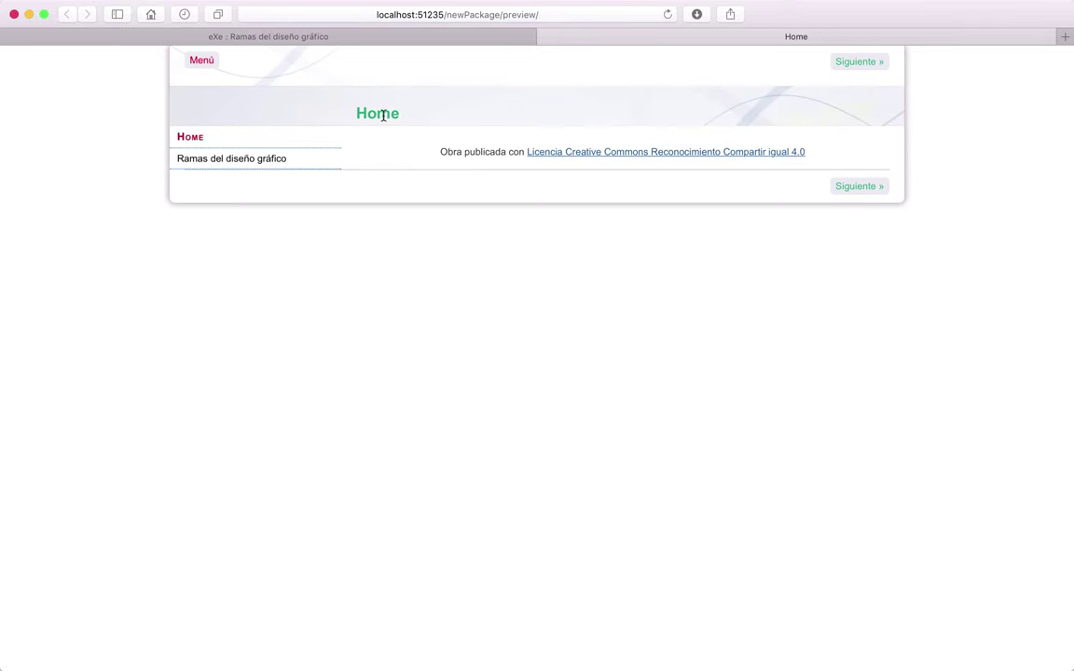
{"action": "left_click", "coordinate": [191, 140]}
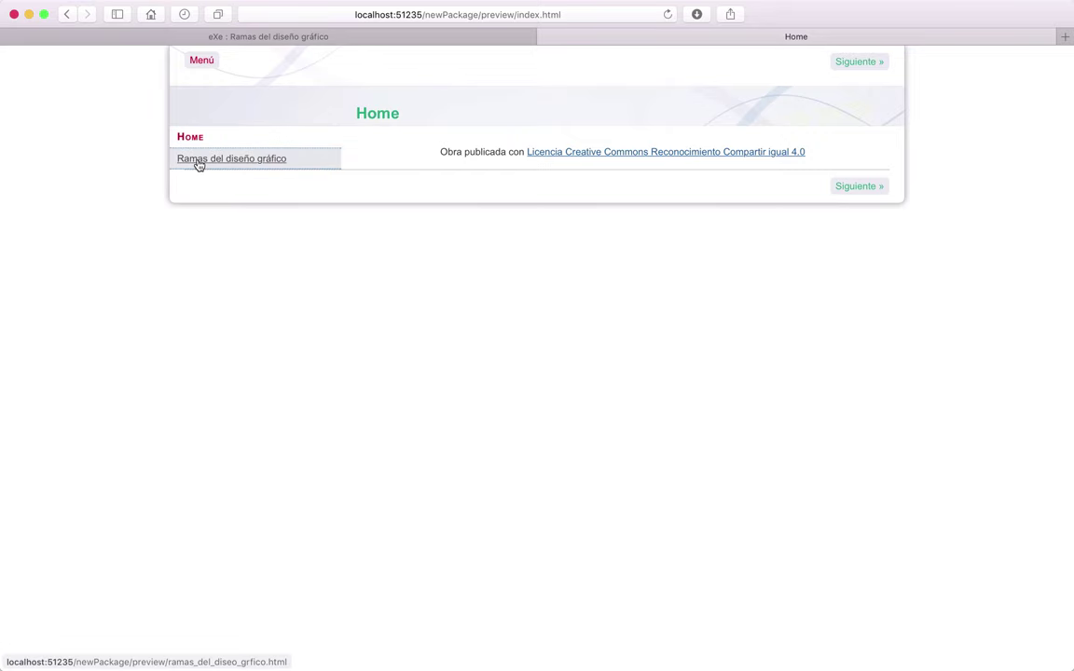
{"action": "left_click", "coordinate": [367, 39]}
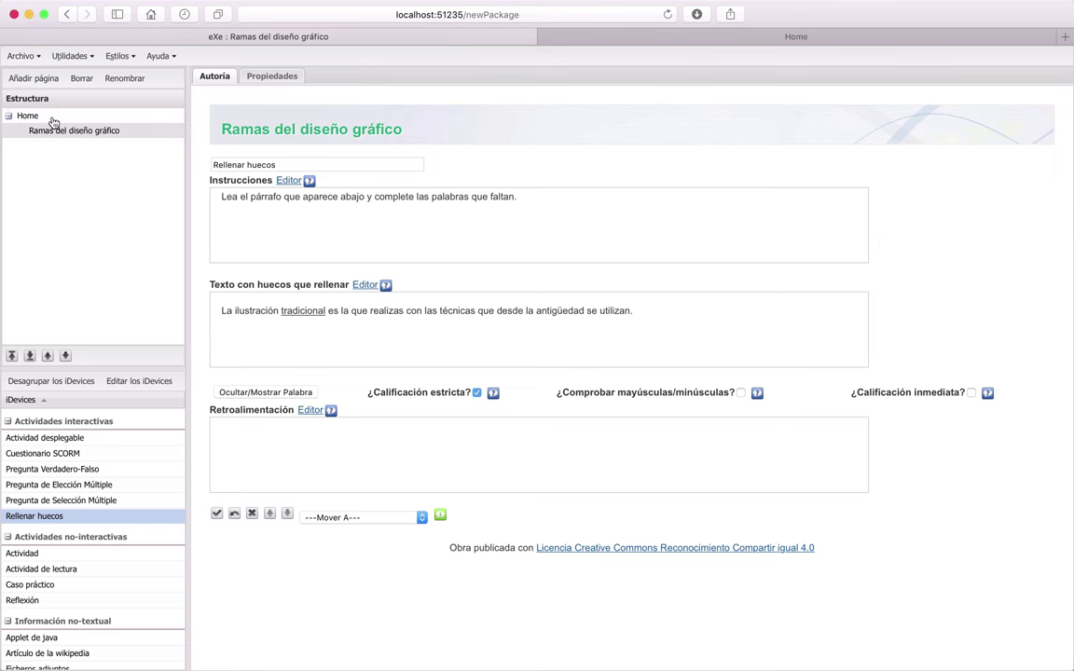
{"action": "left_click", "coordinate": [652, 36]}
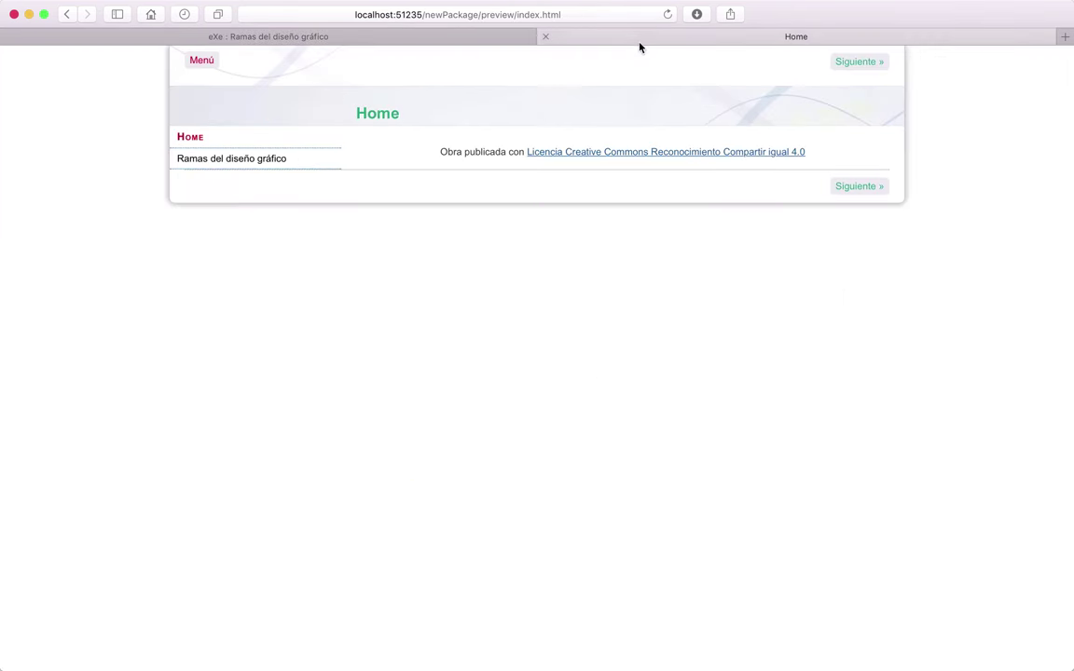
{"action": "left_click", "coordinate": [235, 163]}
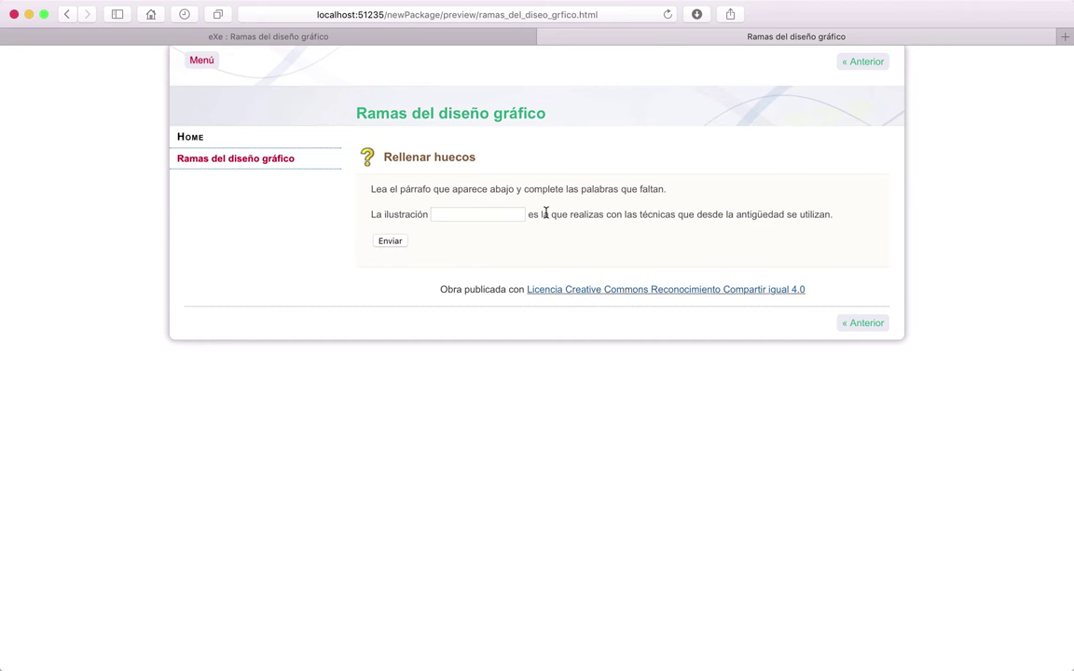
Step: Test the gap exercise by submitting "tradicional" and, after resetting it, "Tradicional" with a capital initial
{"action": "left_click", "coordinate": [449, 215]}
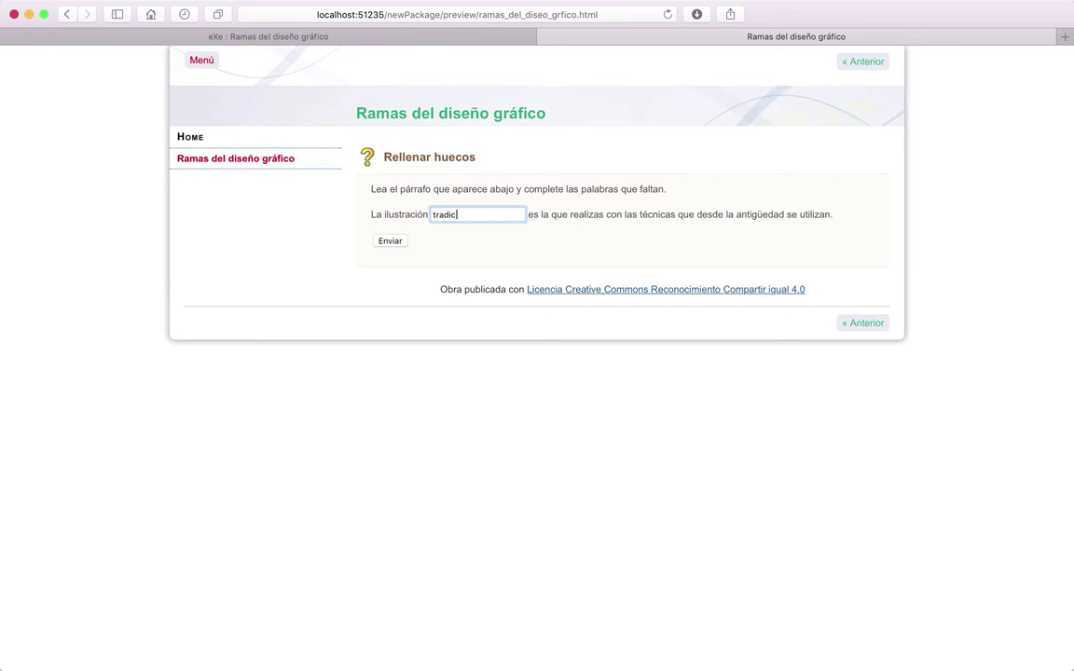
{"action": "left_click", "coordinate": [390, 241]}
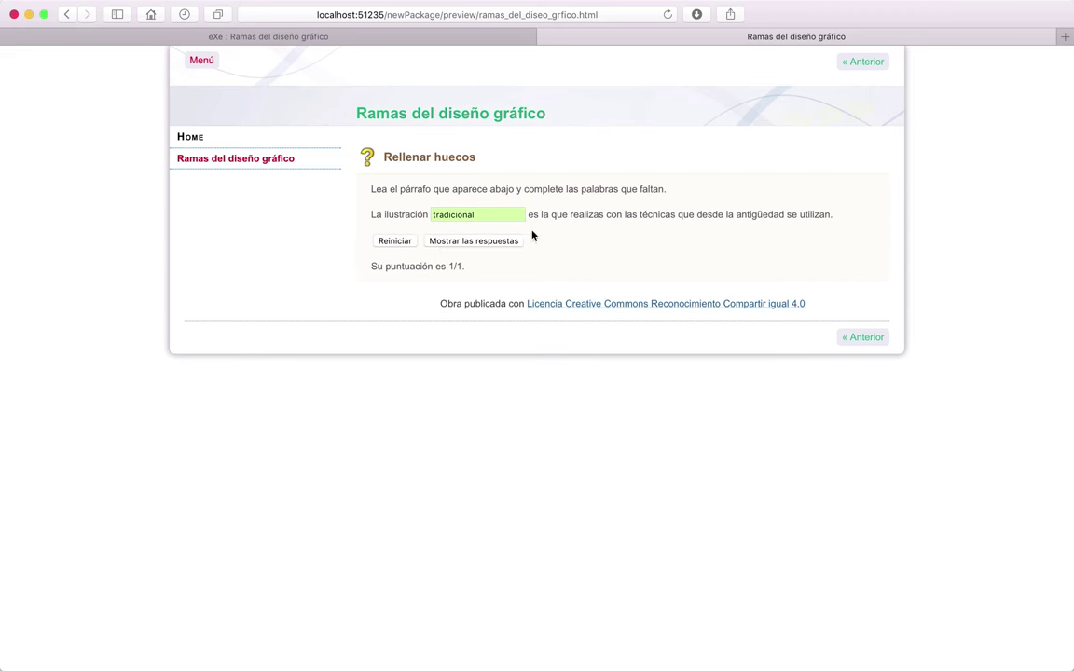
{"action": "left_click", "coordinate": [471, 215]}
{"action": "key", "text": "BackSpace"}
{"action": "type", "text": "T"}
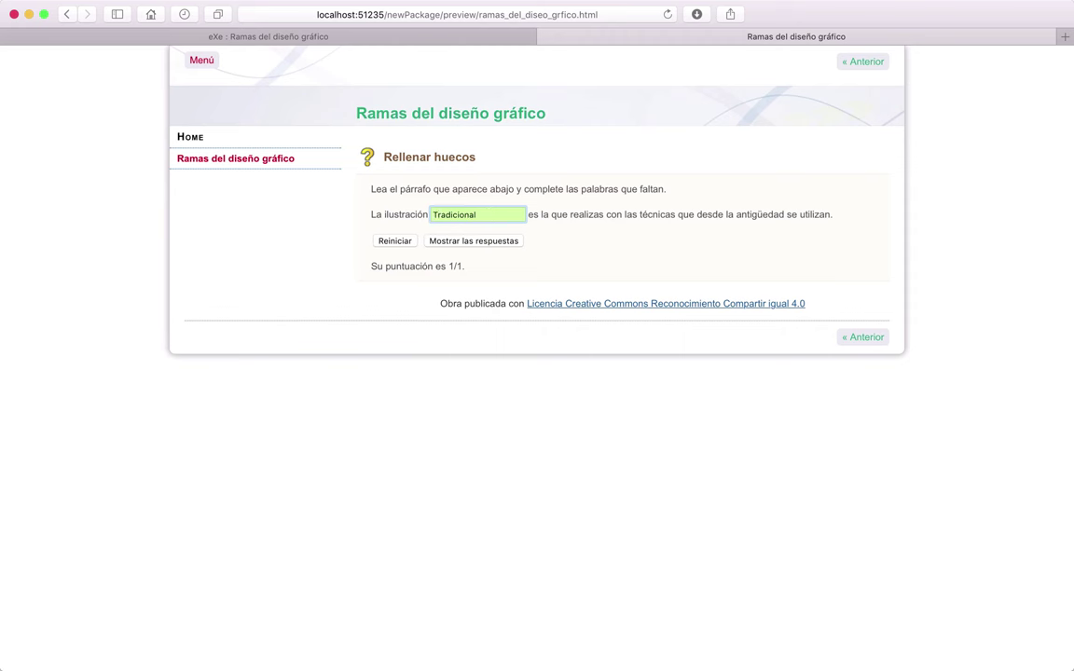
{"action": "left_click", "coordinate": [395, 242]}
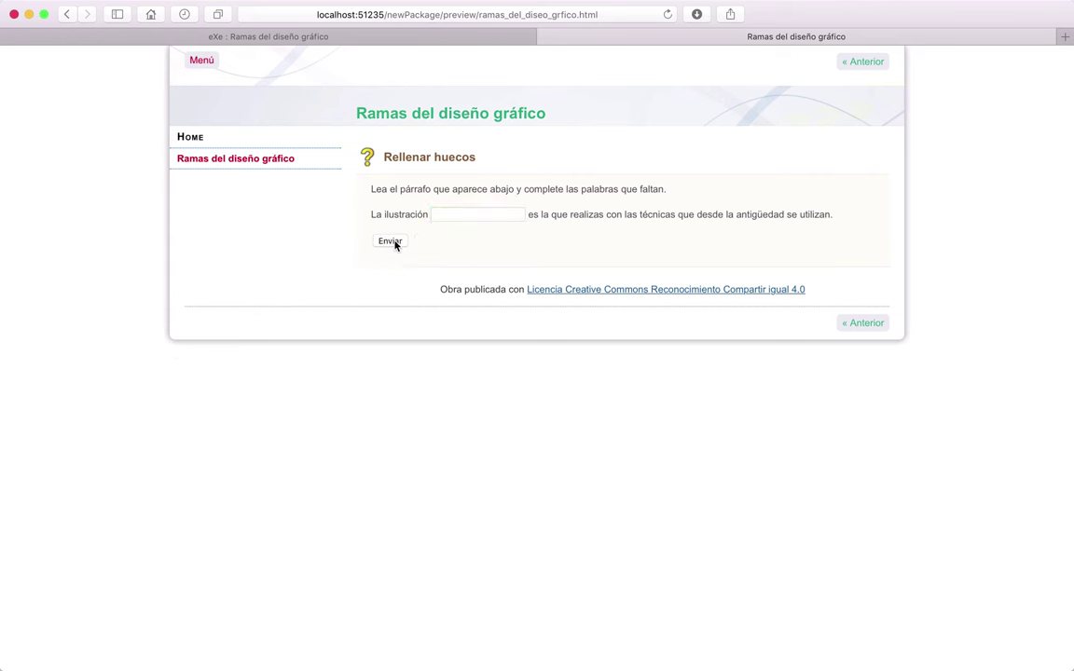
{"action": "left_click", "coordinate": [449, 218]}
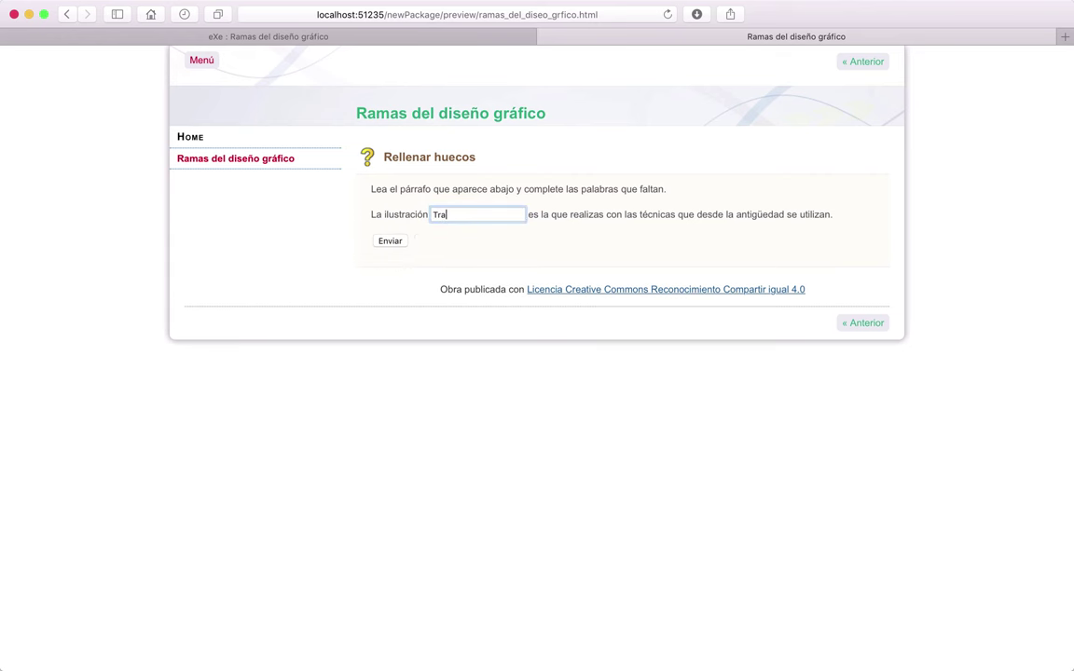
{"action": "left_click", "coordinate": [391, 241]}
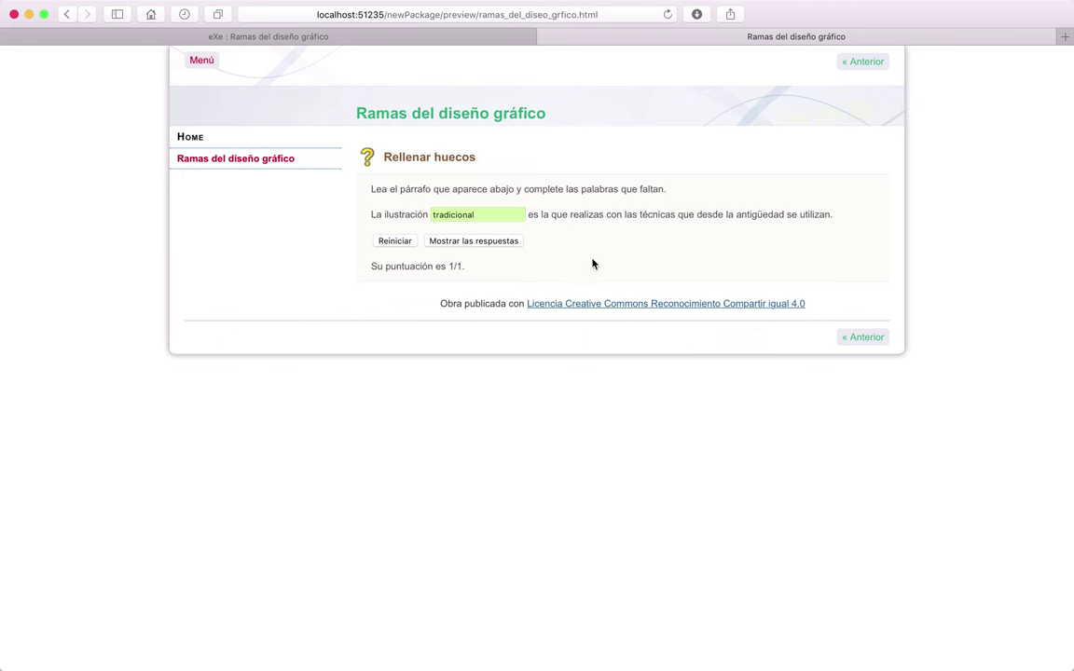
Step: Reset the gap exercise and test it with the misspelled answer "traditional"
{"action": "left_click", "coordinate": [394, 240]}
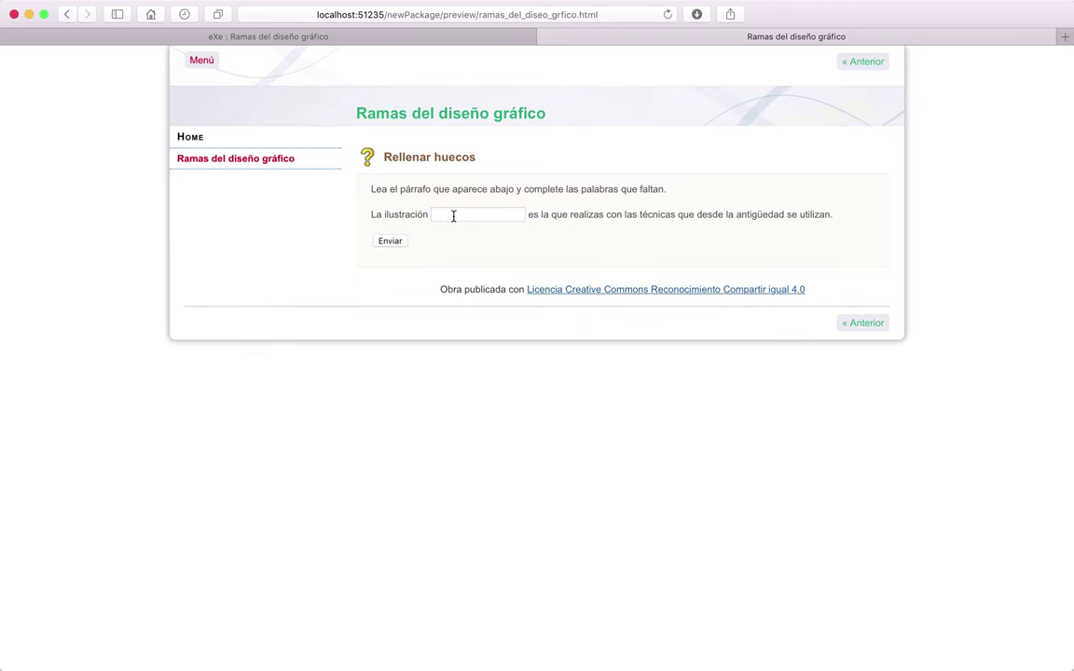
{"action": "left_click", "coordinate": [454, 215]}
{"action": "type", "text": "traditional"}
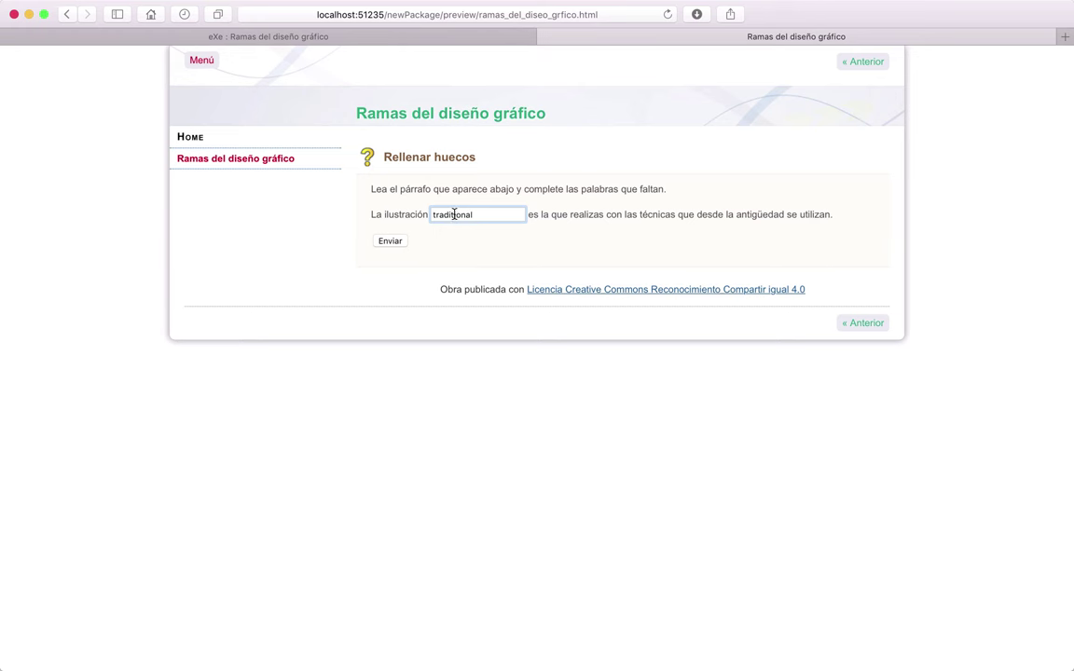
{"action": "left_click", "coordinate": [392, 242]}
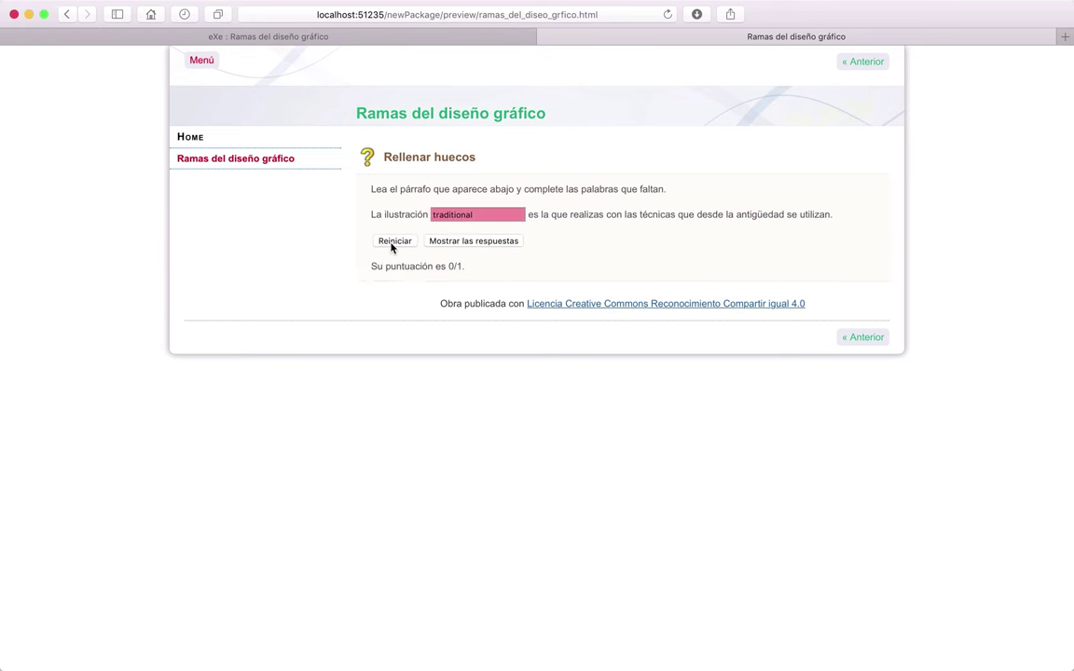
Step: Reset the gap exercise and submit the answer in capitals as "TRADICIONAL"
{"action": "left_click", "coordinate": [462, 217]}
{"action": "left_click", "coordinate": [404, 221]}
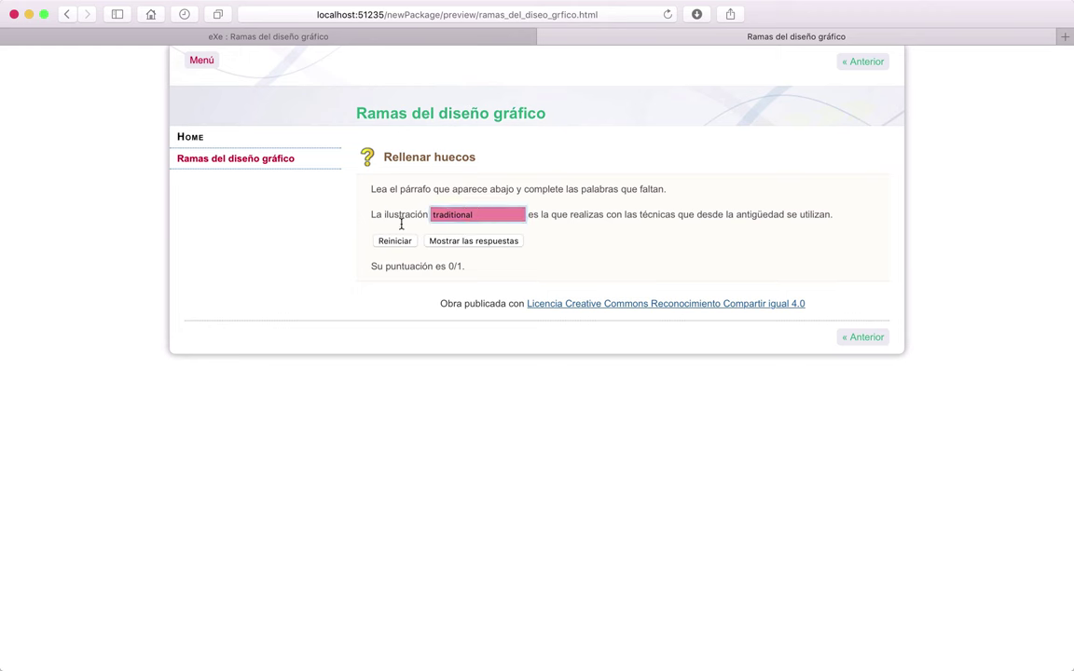
{"action": "double_click", "coordinate": [425, 216]}
{"action": "type", "text": "TRADICIONAL"}
{"action": "left_click", "coordinate": [392, 241]}
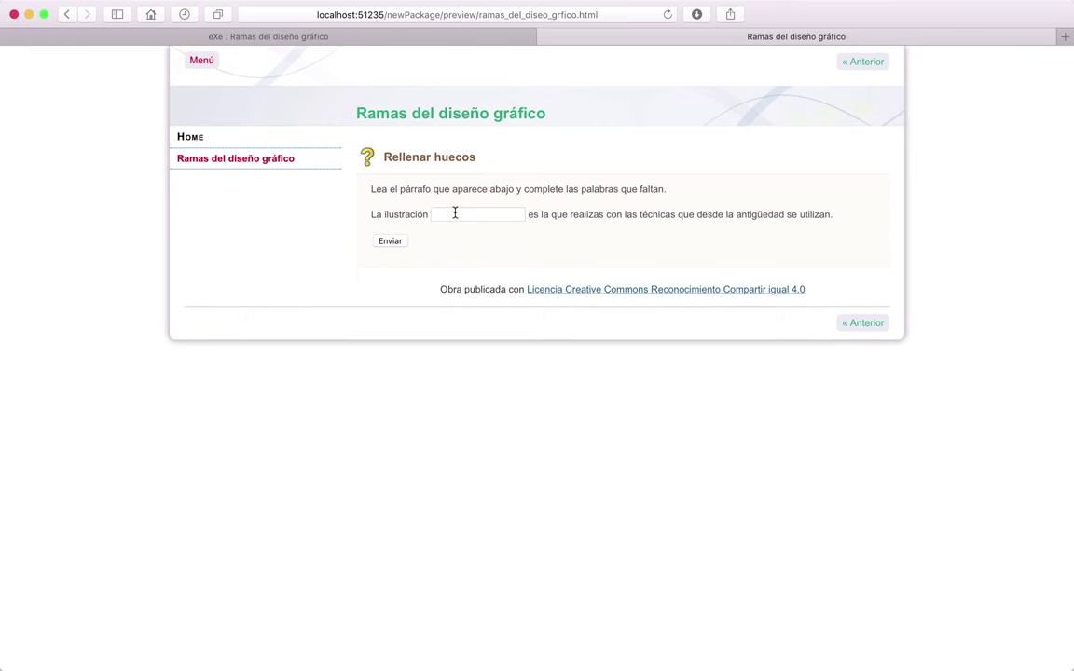
{"action": "left_click", "coordinate": [455, 214]}
{"action": "type", "text": "TRADICIONAL"}
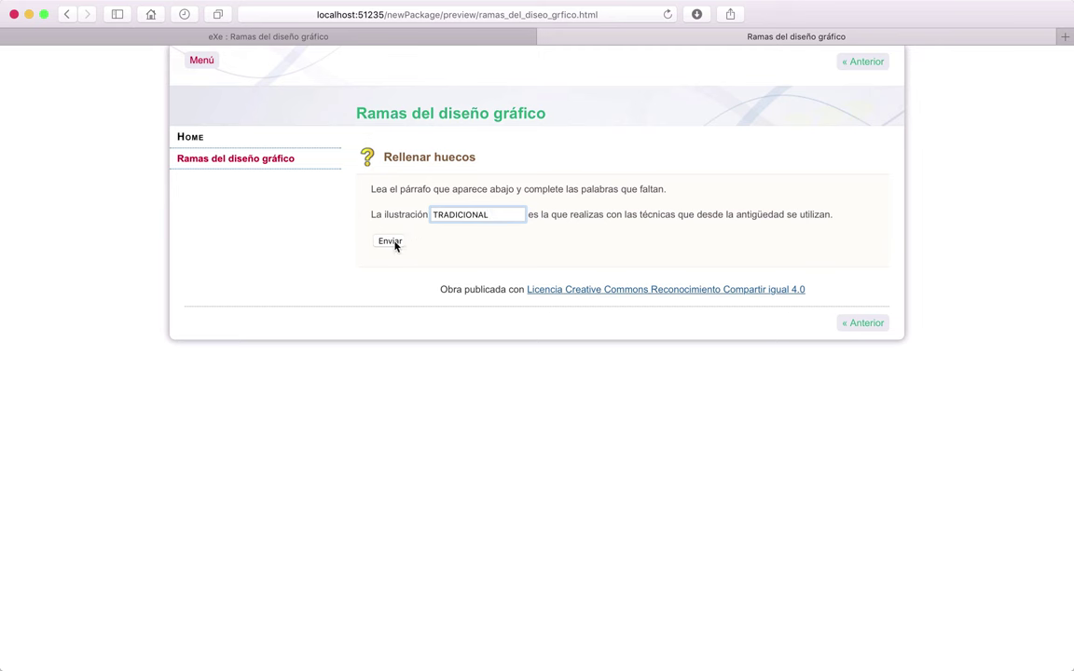
{"action": "left_click", "coordinate": [391, 240]}
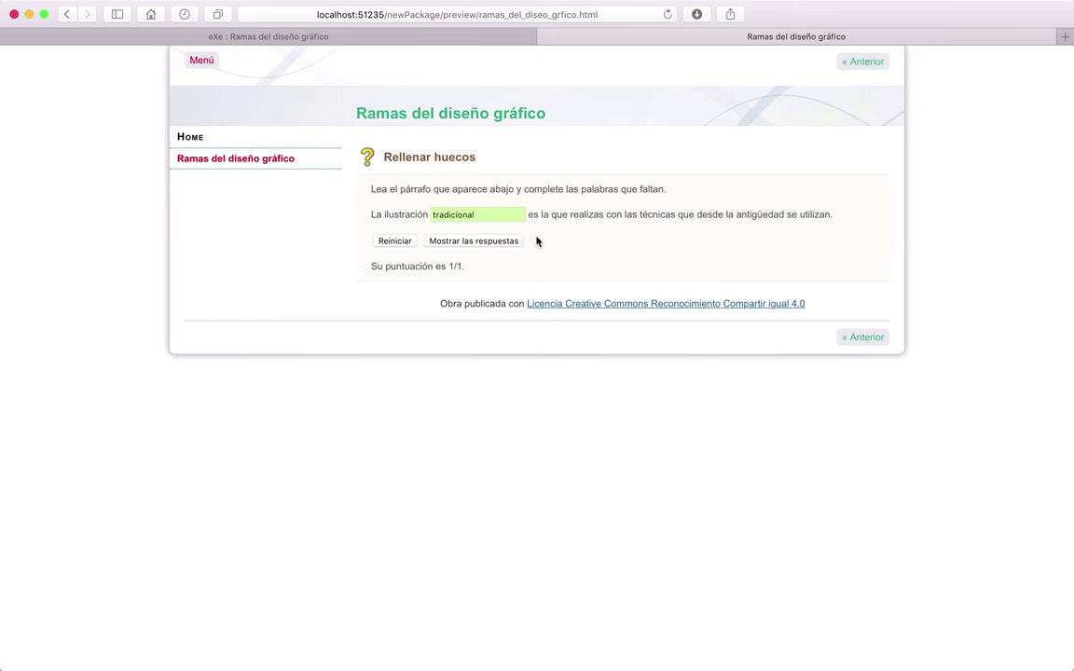
Step: Return to the Home page of the previewed package and close the preview
{"action": "left_click", "coordinate": [859, 336]}
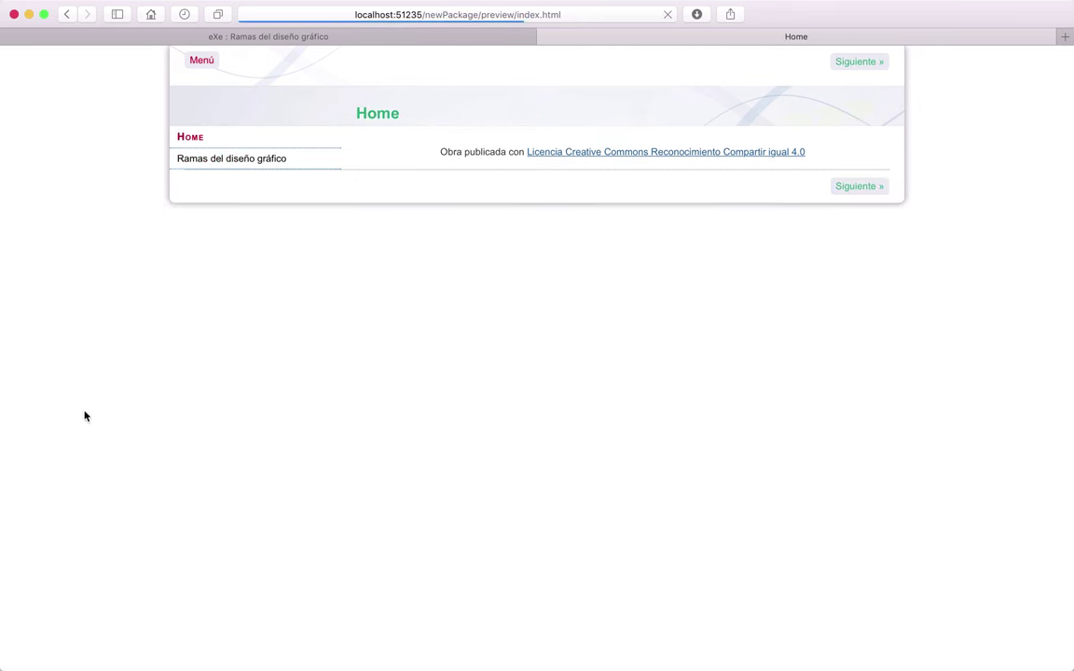
{"action": "left_click", "coordinate": [540, 36]}
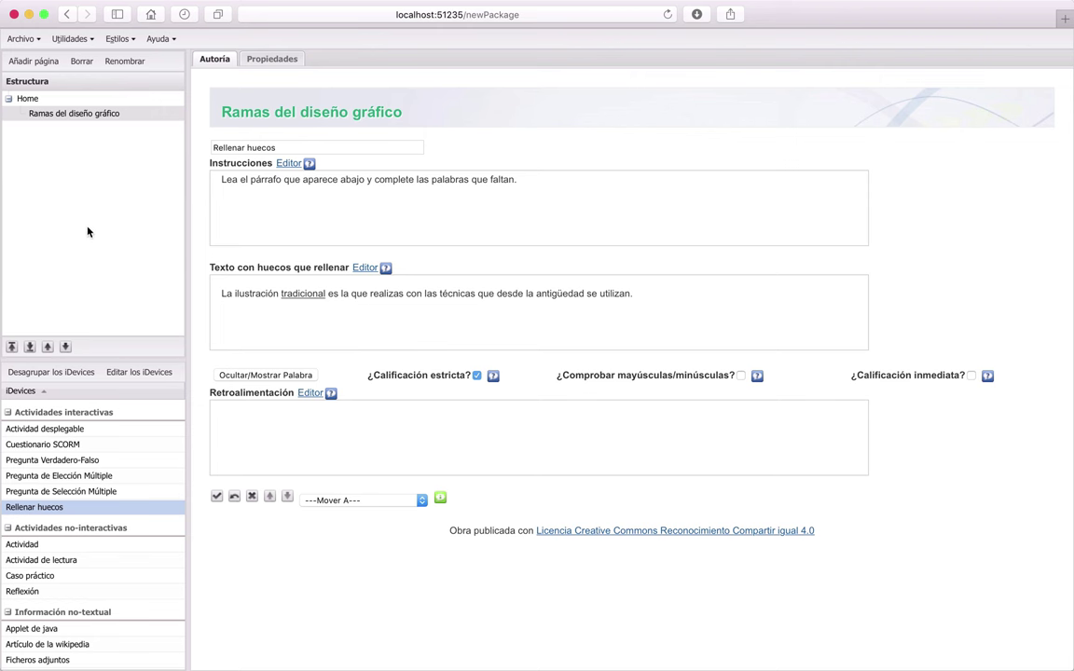
Step: Add a new page and promote it to the same level as "Ramas del diseño gráfico"
{"action": "left_click", "coordinate": [36, 61]}
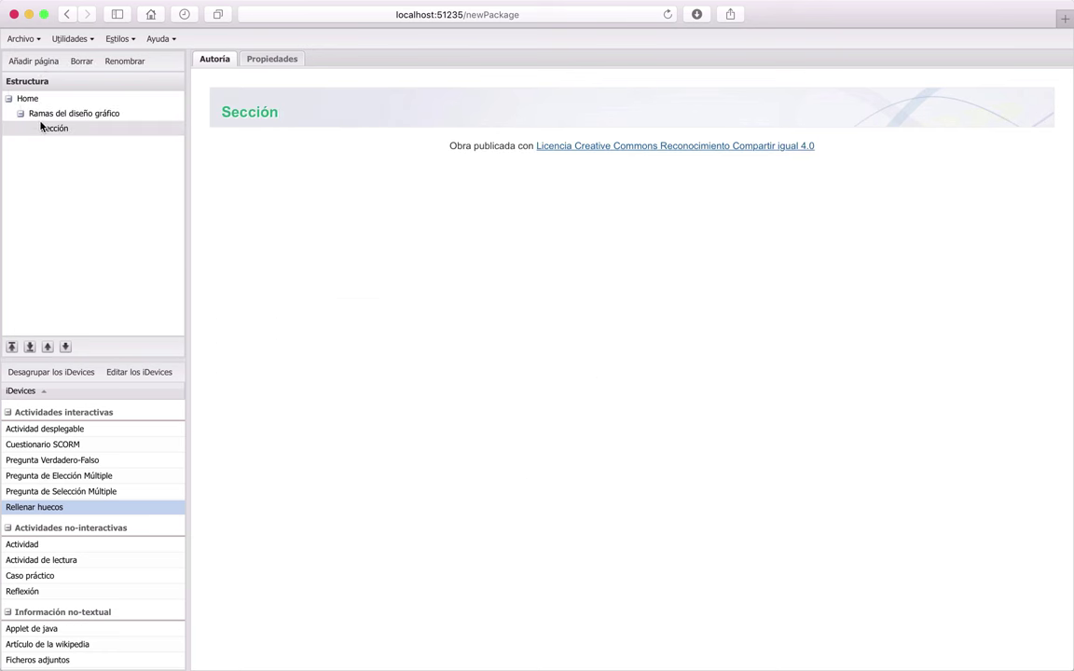
{"action": "left_click", "coordinate": [60, 115]}
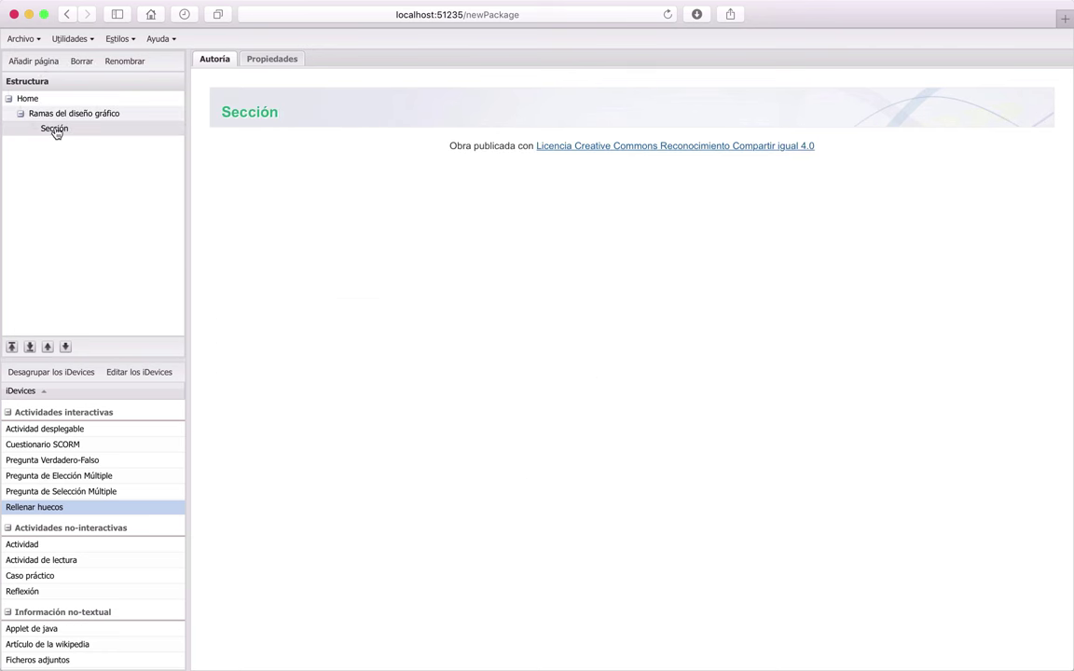
{"action": "left_click", "coordinate": [56, 131]}
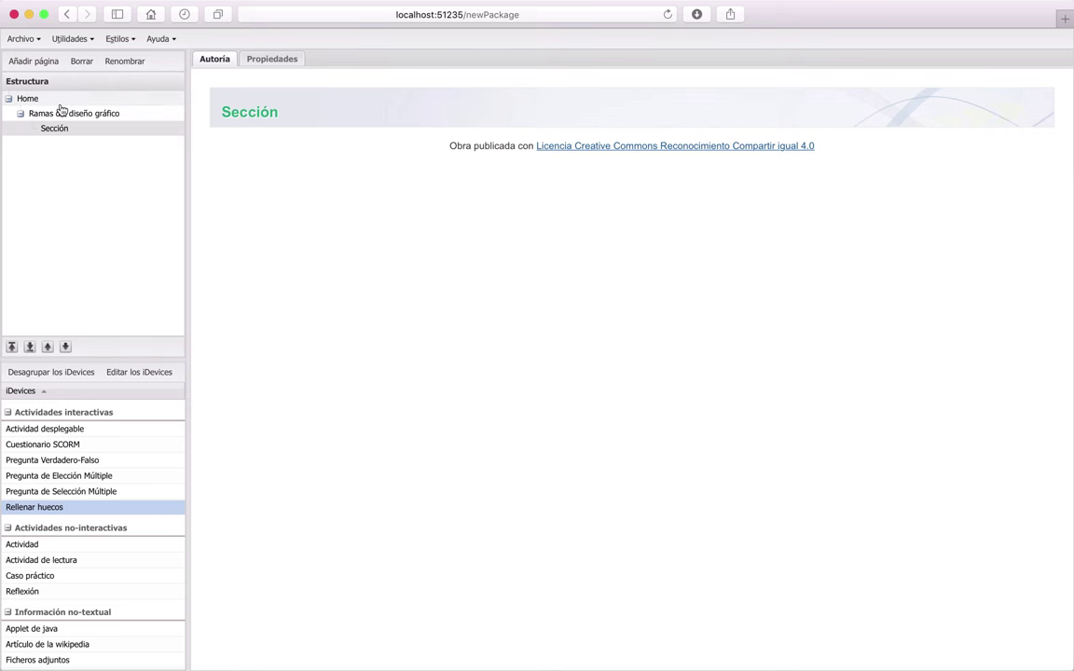
{"action": "left_click", "coordinate": [11, 348]}
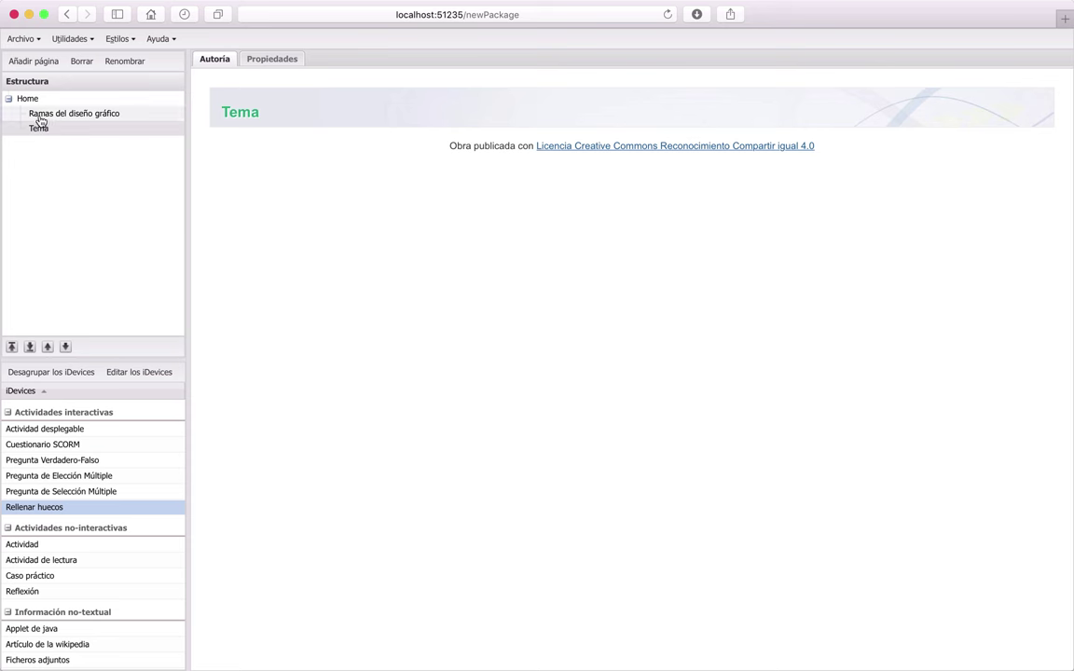
Step: Rename the new "Tema" page as "Diseño Industrial"
{"action": "left_click", "coordinate": [43, 130]}
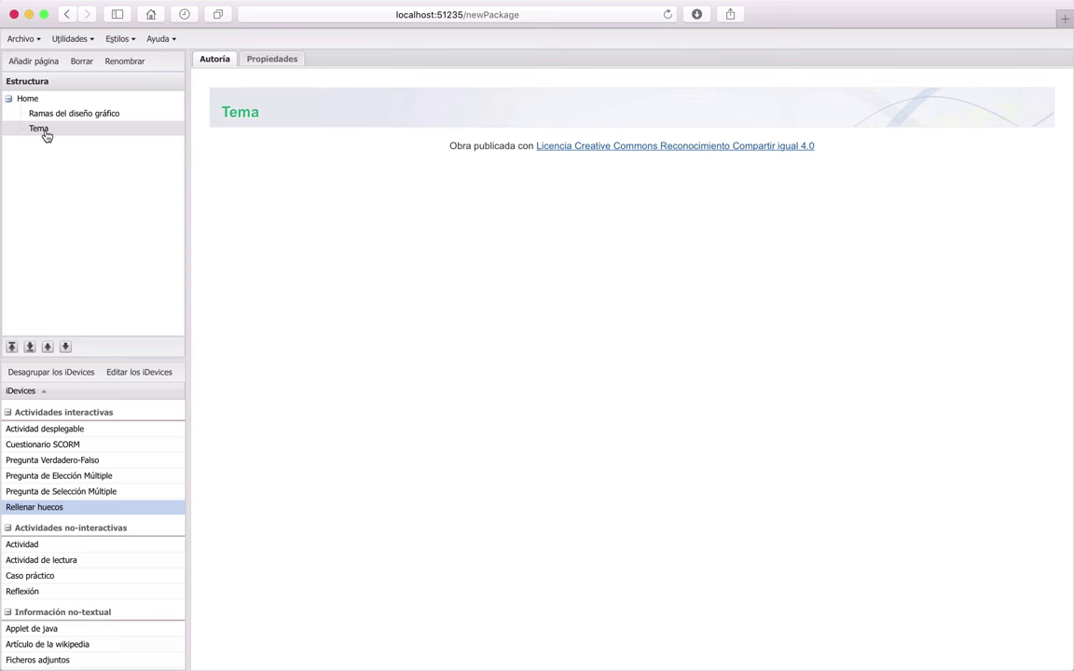
{"action": "double_click", "coordinate": [44, 133]}
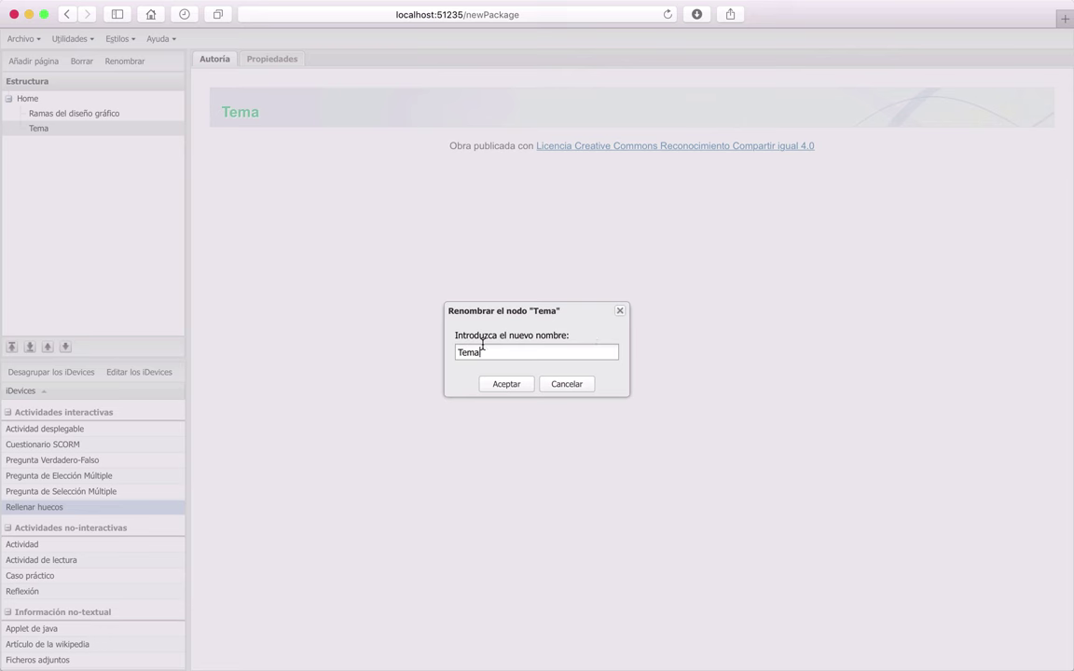
{"action": "double_click", "coordinate": [449, 352]}
{"action": "key", "text": "ctrl+Up"}
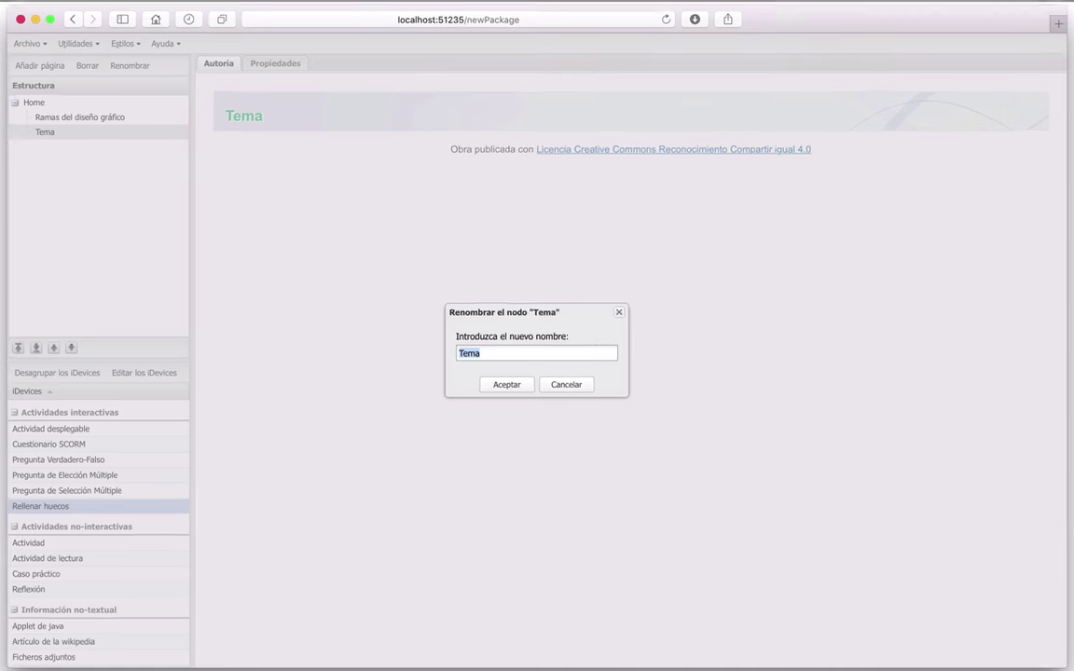
{"action": "key", "text": "ctrl+Up"}
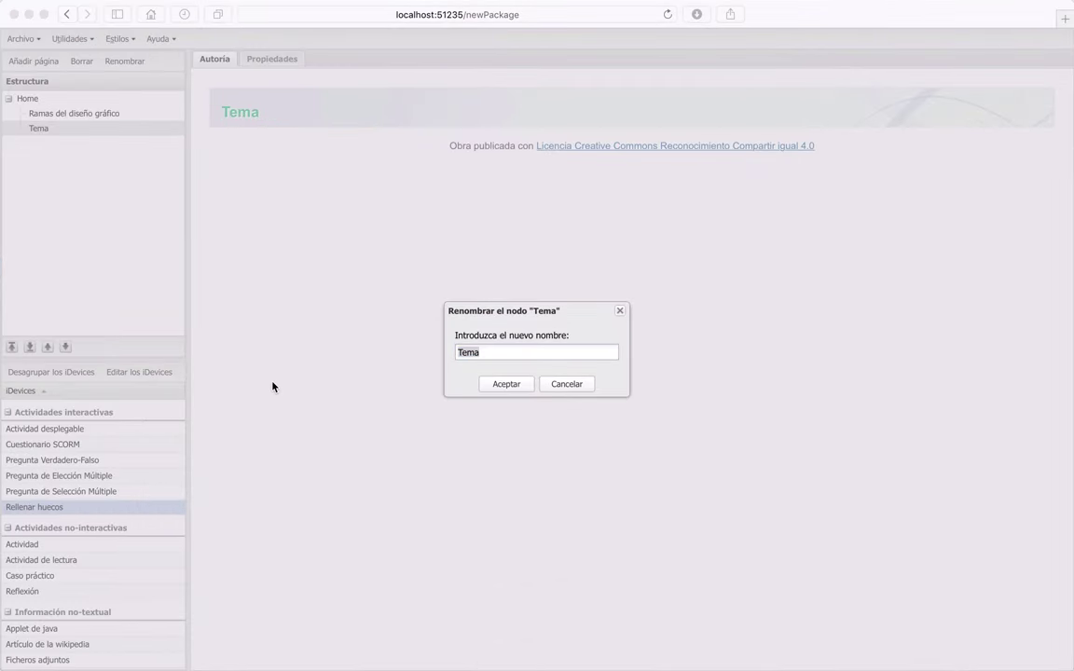
{"action": "left_click", "coordinate": [467, 352]}
{"action": "type", "text": "DI"}
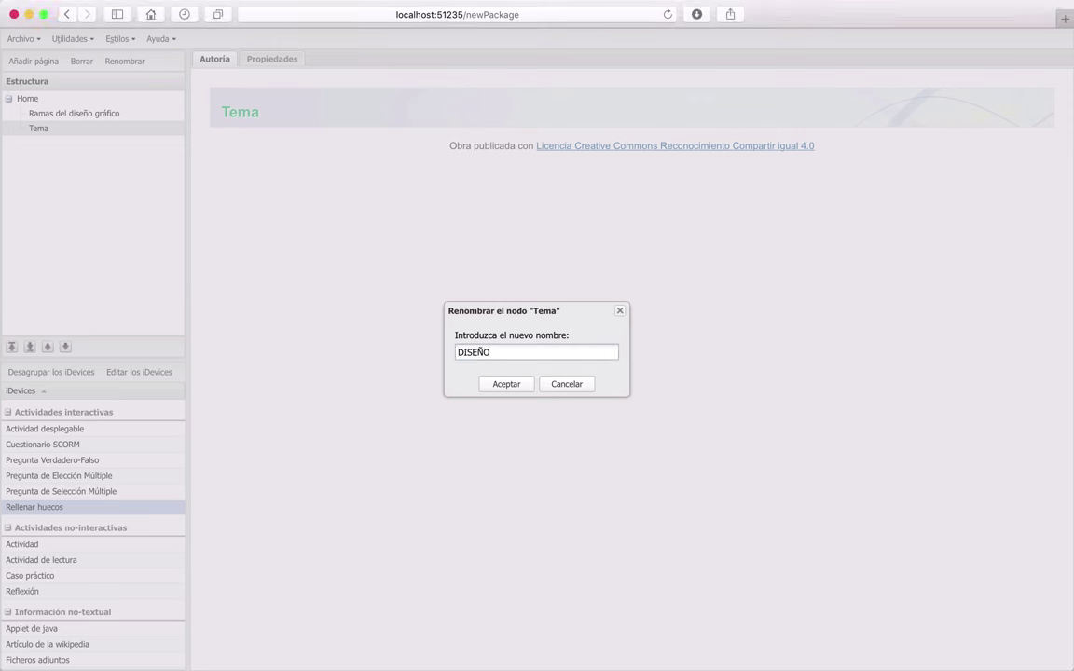
{"action": "type", "text": "SEÑO"}
{"action": "key", "text": "BackSpace"}
{"action": "key", "text": "BackSpace"}
{"action": "type", "text": "dust"}
{"action": "left_click", "coordinate": [506, 386]}
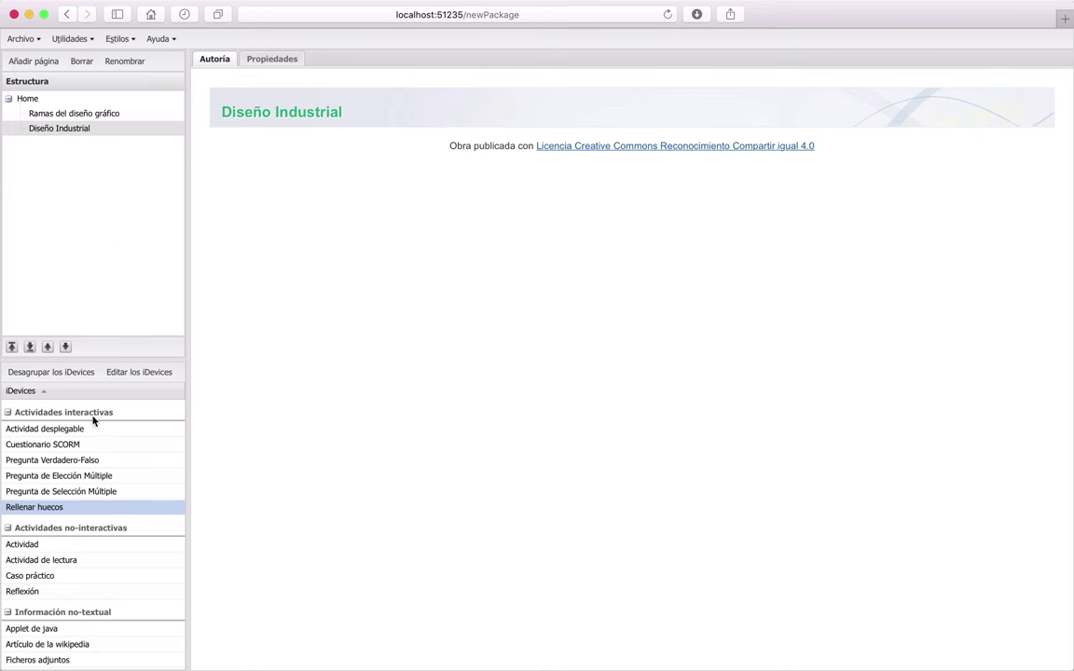
Step: Insert a "Galería de imágenes" iDevice on the "Diseño Industrial" page
{"action": "scroll", "coordinate": [103, 471], "scroll_direction": "down", "scroll_amount": 3}
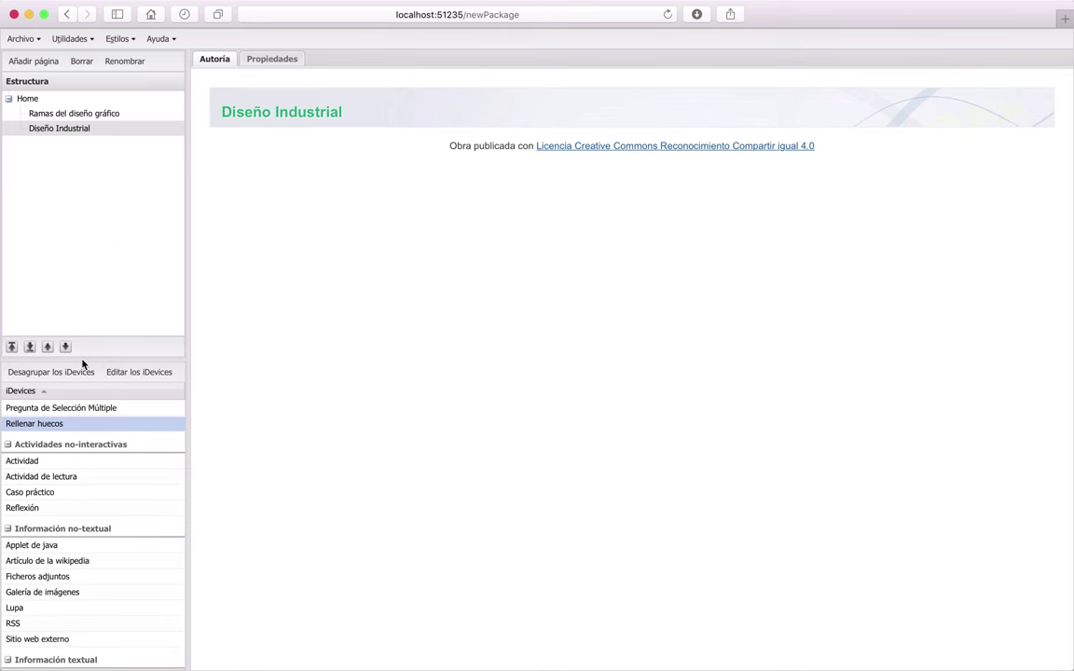
{"action": "scroll", "coordinate": [96, 463], "scroll_direction": "down", "scroll_amount": 2}
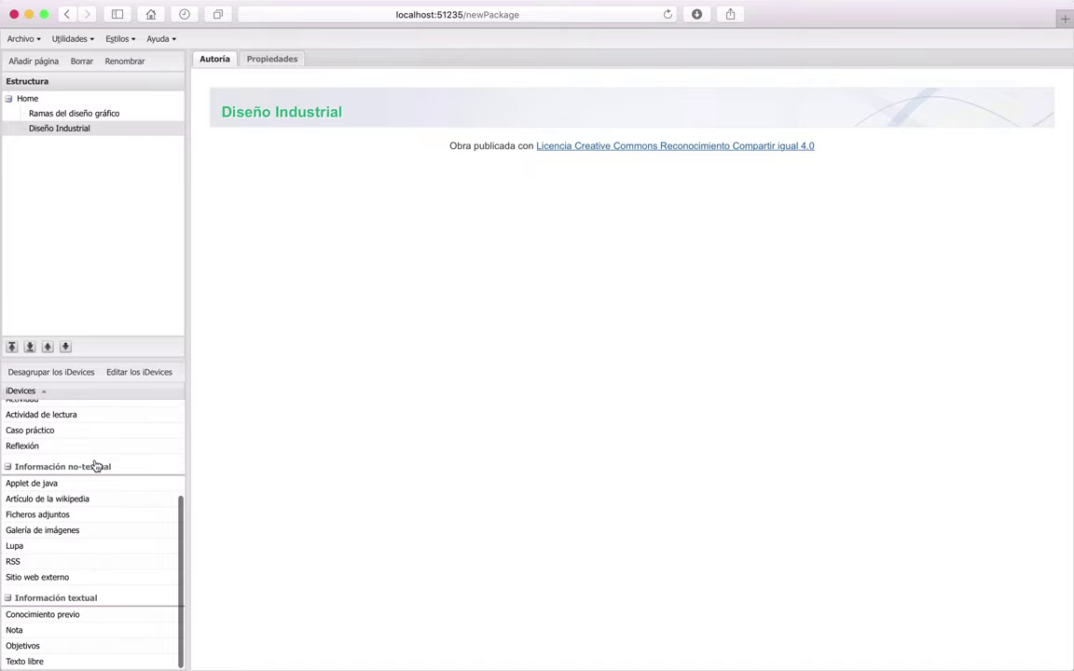
{"action": "left_click", "coordinate": [63, 530]}
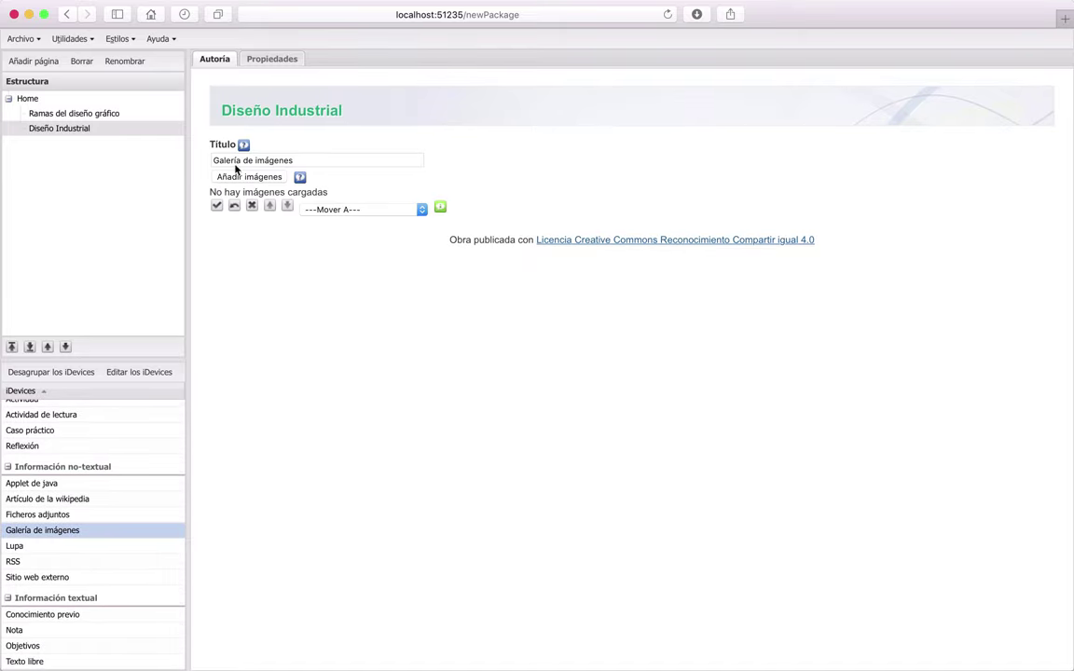
Step: Add the 2013 Ford Mustang Boss interior image from the Downloads folder to the gallery
{"action": "left_click", "coordinate": [262, 177]}
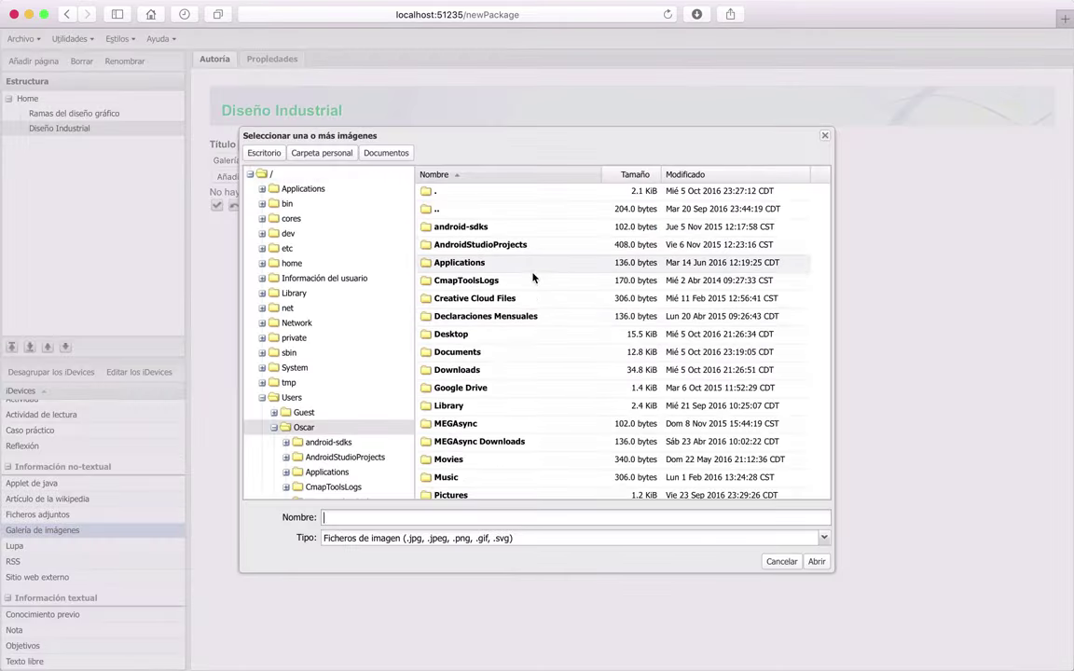
{"action": "scroll", "coordinate": [533, 277], "scroll_direction": "down", "scroll_amount": 5}
{"action": "scroll", "coordinate": [533, 277], "scroll_direction": "up", "scroll_amount": 5}
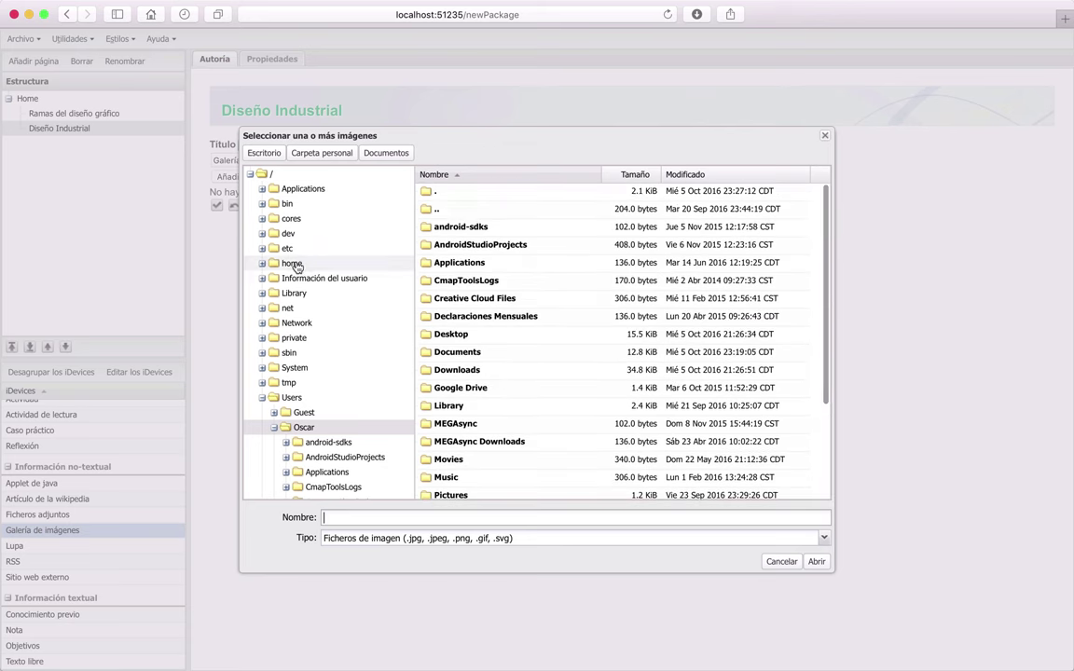
{"action": "scroll", "coordinate": [475, 341], "scroll_direction": "down", "scroll_amount": 4}
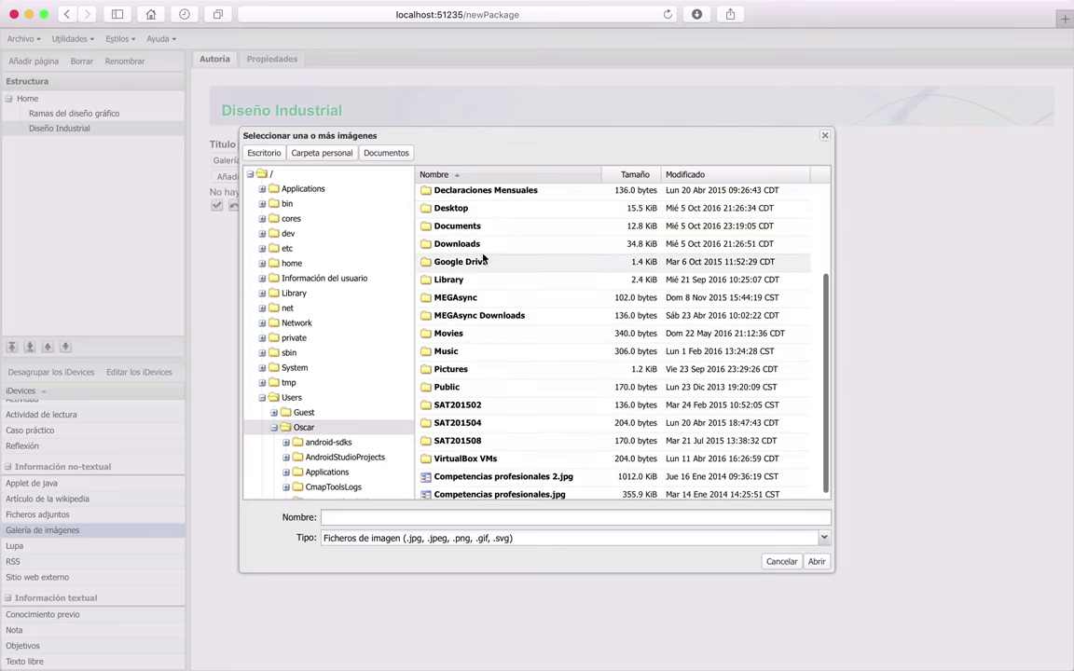
{"action": "double_click", "coordinate": [457, 243]}
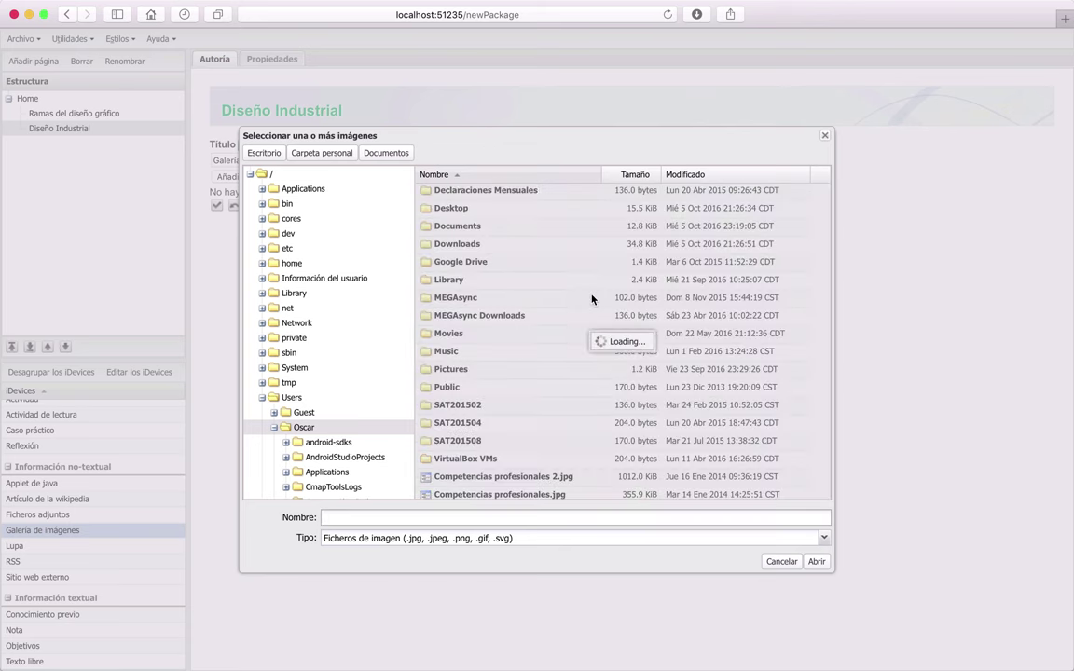
{"action": "scroll", "coordinate": [597, 311], "scroll_direction": "down", "scroll_amount": 10}
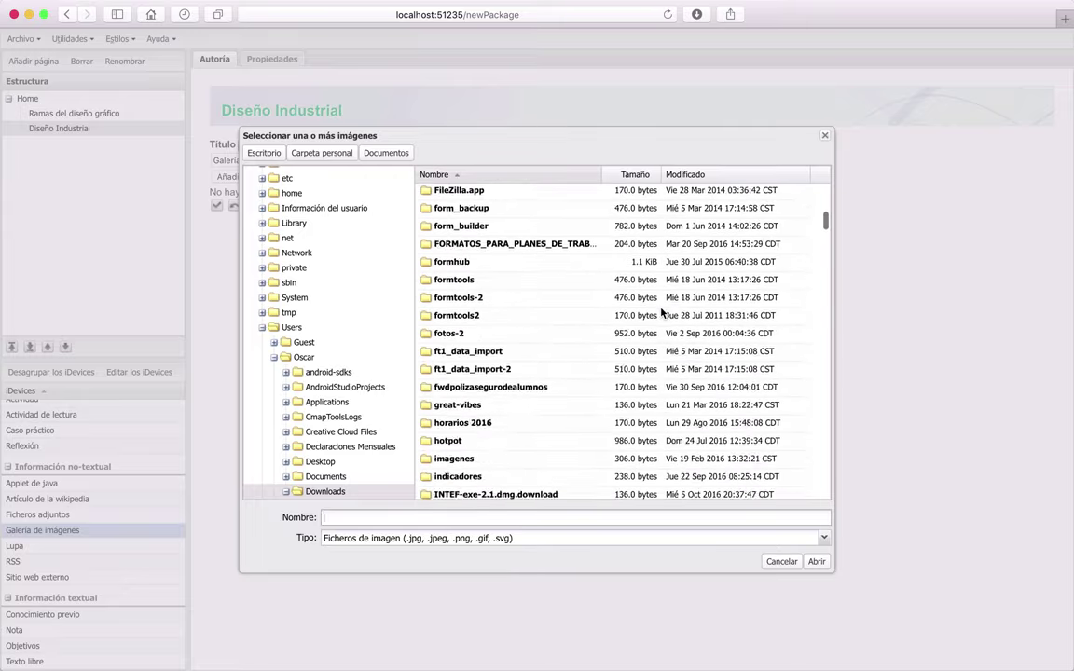
{"action": "scroll", "coordinate": [662, 313], "scroll_direction": "down", "scroll_amount": 15}
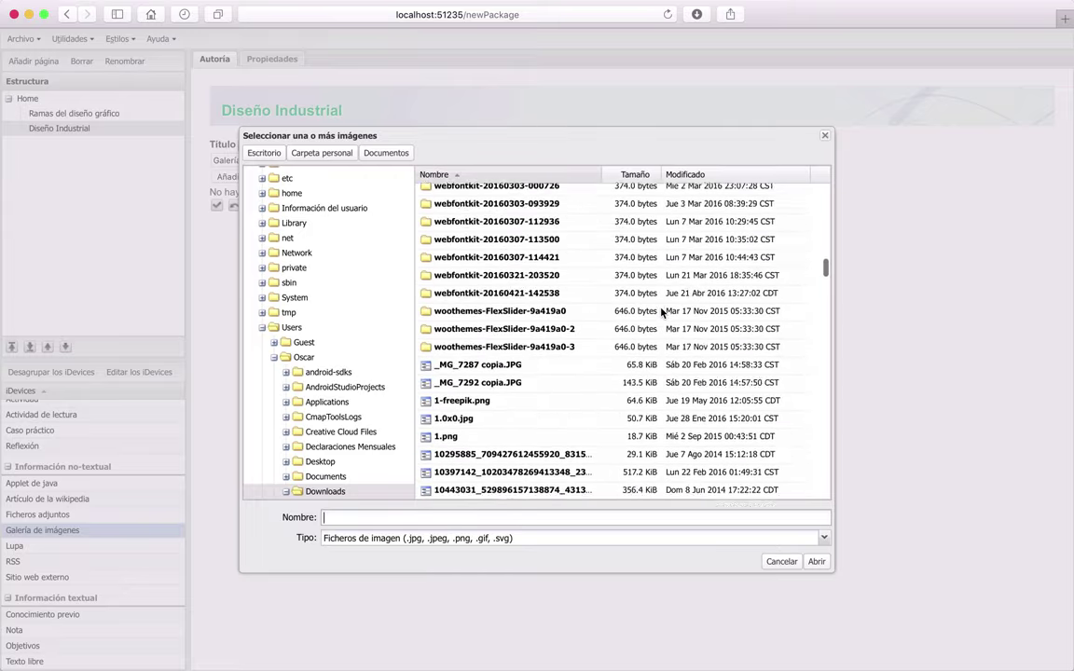
{"action": "scroll", "coordinate": [597, 298], "scroll_direction": "down", "scroll_amount": 15}
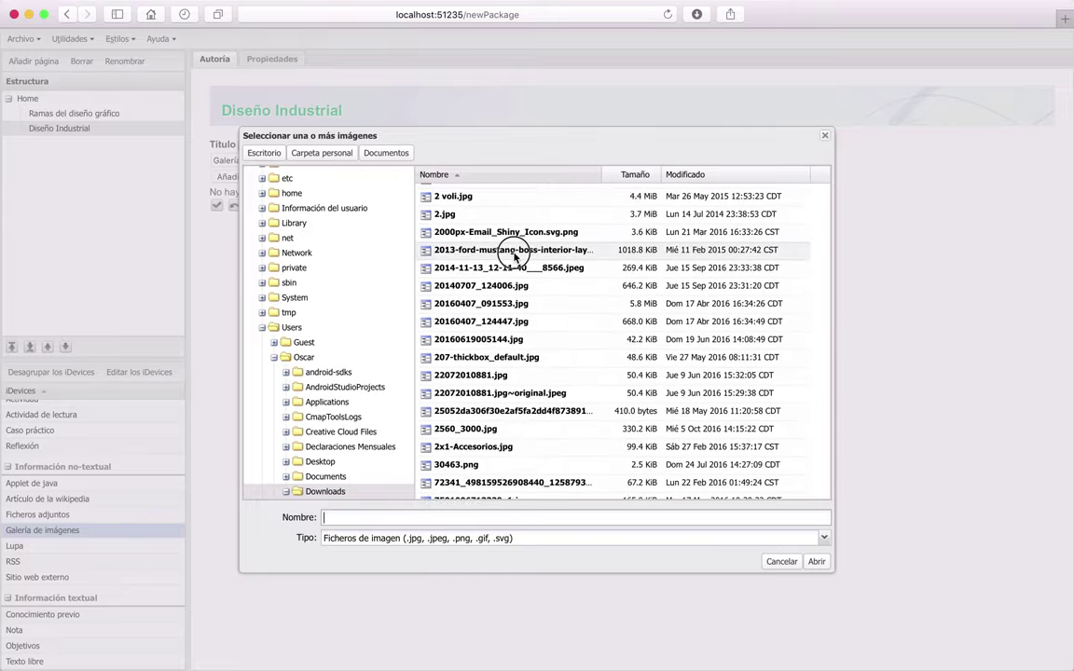
{"action": "left_click", "coordinate": [514, 249]}
{"action": "left_click", "coordinate": [815, 561]}
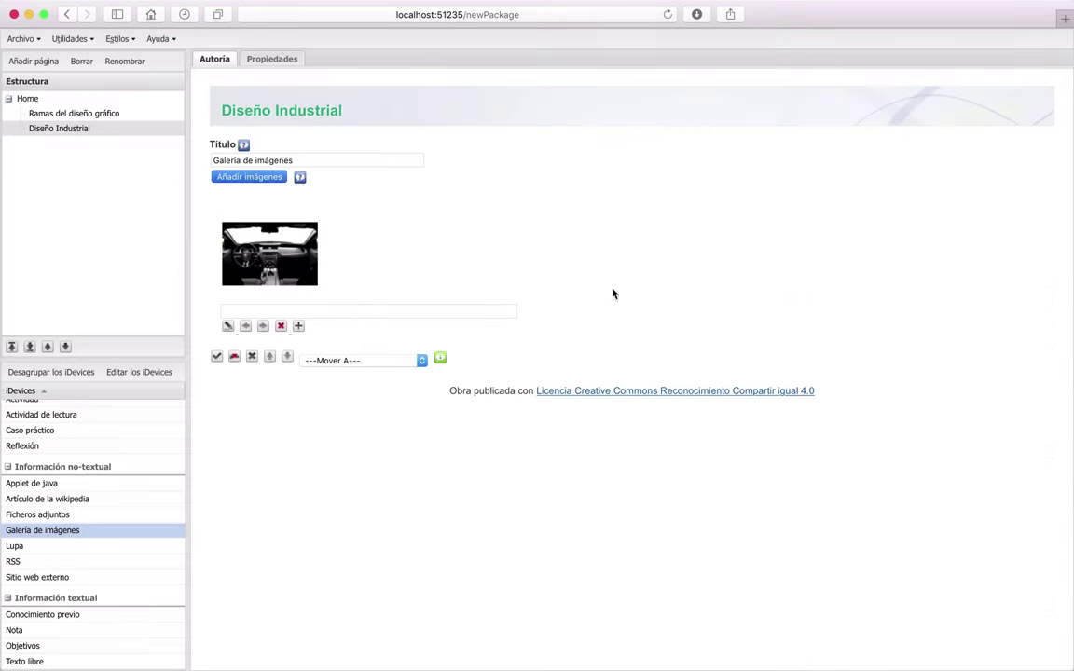
Step: Add the photo IMG_4746.JPG from the Downloads folder as the gallery's second image
{"action": "key", "text": "Return"}
{"action": "scroll", "coordinate": [524, 403], "scroll_direction": "down", "scroll_amount": 10}
{"action": "scroll", "coordinate": [525, 403], "scroll_direction": "down", "scroll_amount": 15}
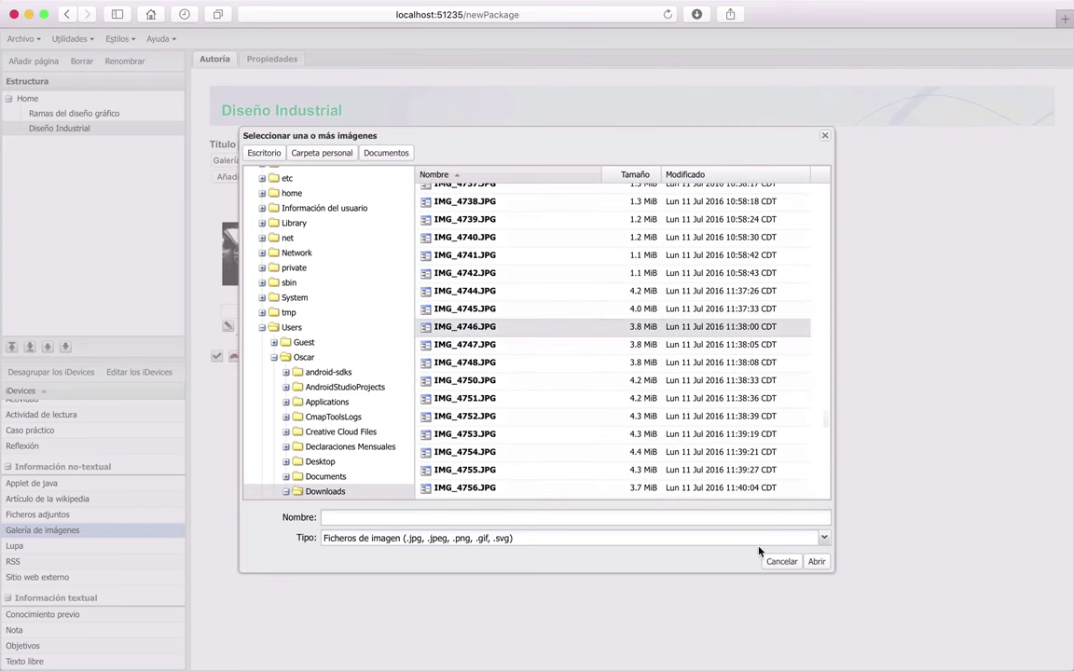
{"action": "left_click", "coordinate": [813, 562]}
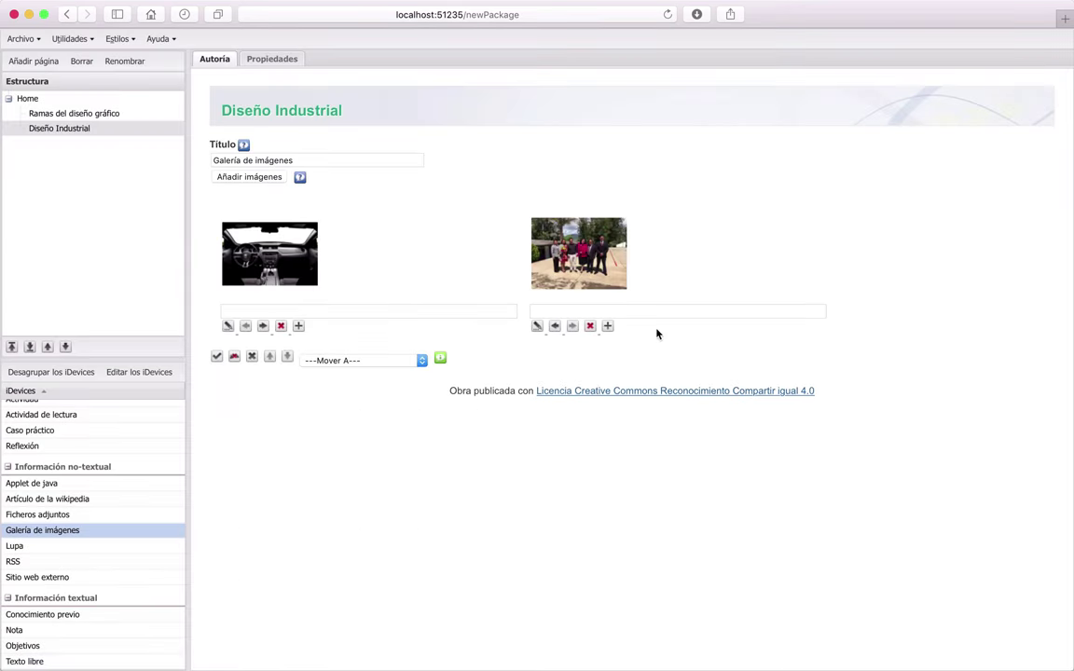
Step: Add Cool_background-6.jpg from the "imagenes" folder inside Downloads as the gallery's third image
{"action": "left_click", "coordinate": [248, 177]}
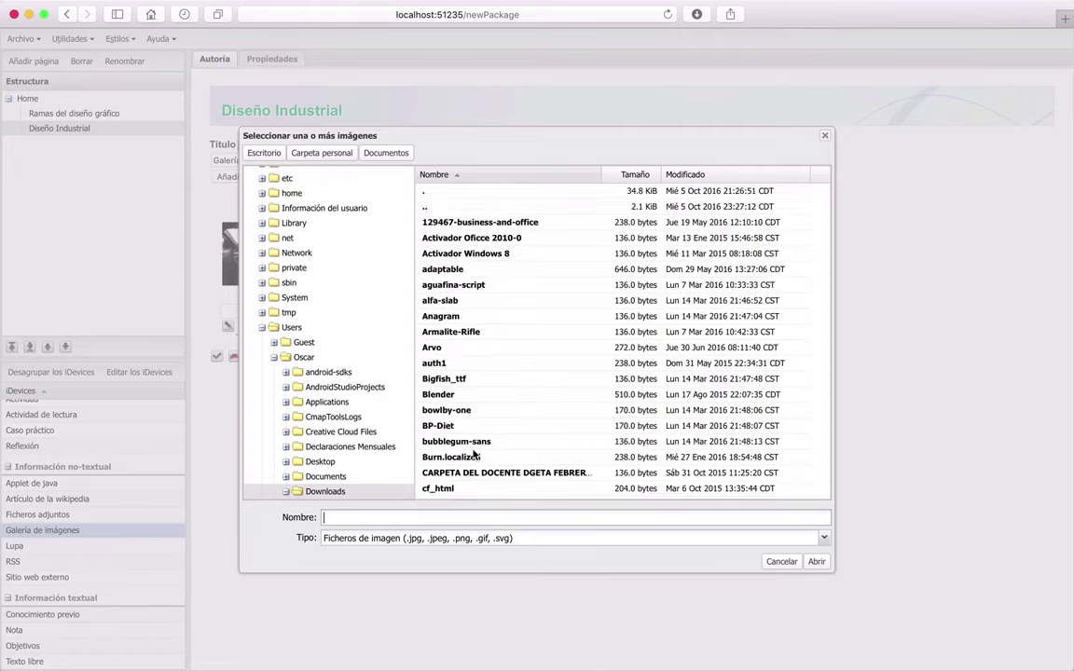
{"action": "scroll", "coordinate": [480, 340], "scroll_direction": "down", "scroll_amount": 5}
{"action": "scroll", "coordinate": [481, 340], "scroll_direction": "down", "scroll_amount": 15}
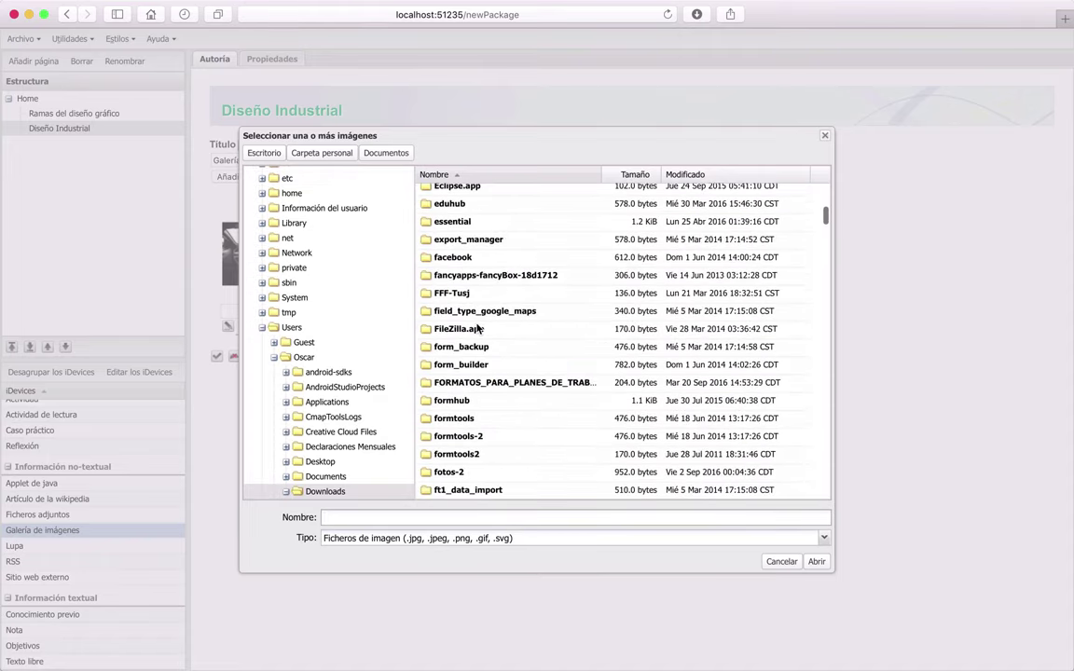
{"action": "double_click", "coordinate": [470, 264]}
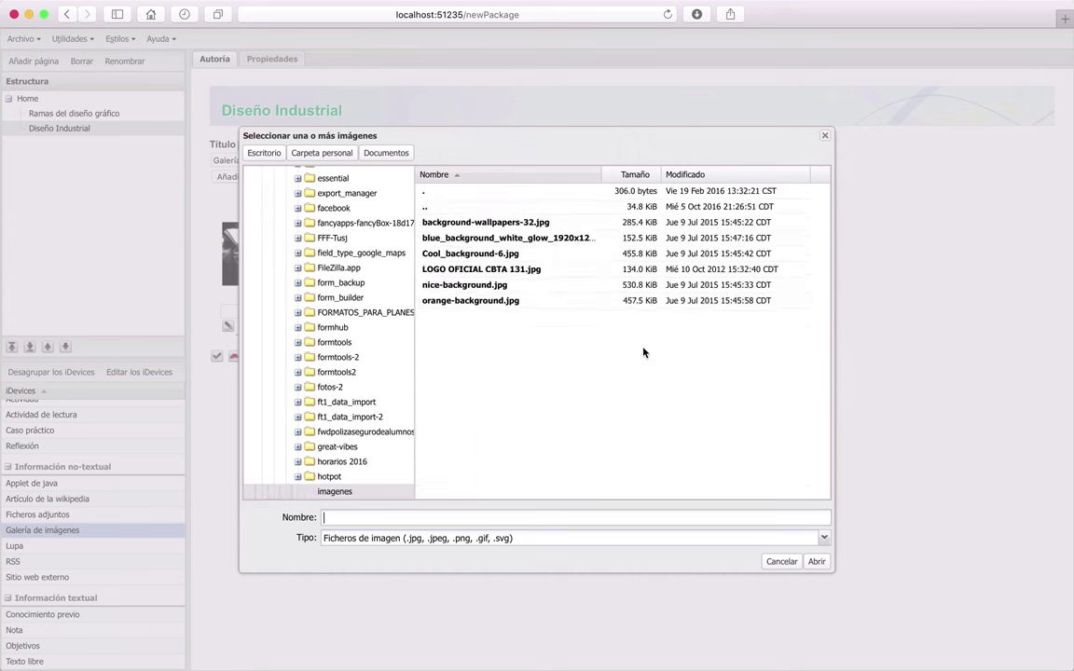
{"action": "left_click", "coordinate": [484, 245]}
{"action": "left_click", "coordinate": [485, 279]}
{"action": "left_click", "coordinate": [482, 263]}
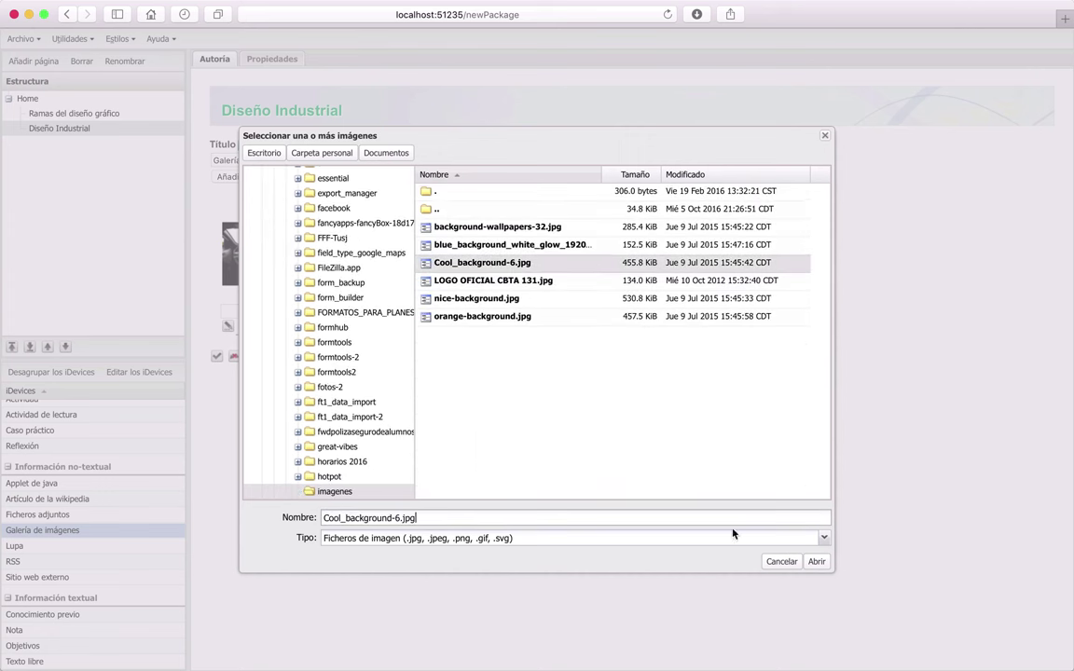
{"action": "left_click", "coordinate": [815, 562]}
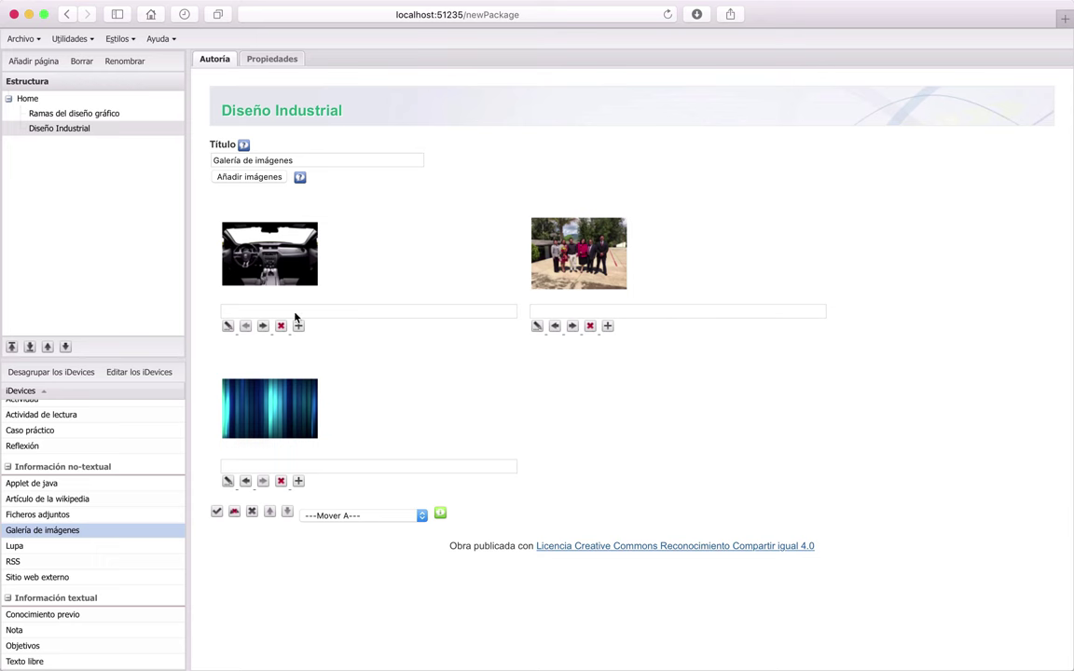
Step: Caption the car interior "Ford Mustang, mi auto anhelado", the group photo "La familia del CBTa 131" and the blue background "Fondo muy chévere"
{"action": "left_click", "coordinate": [253, 311]}
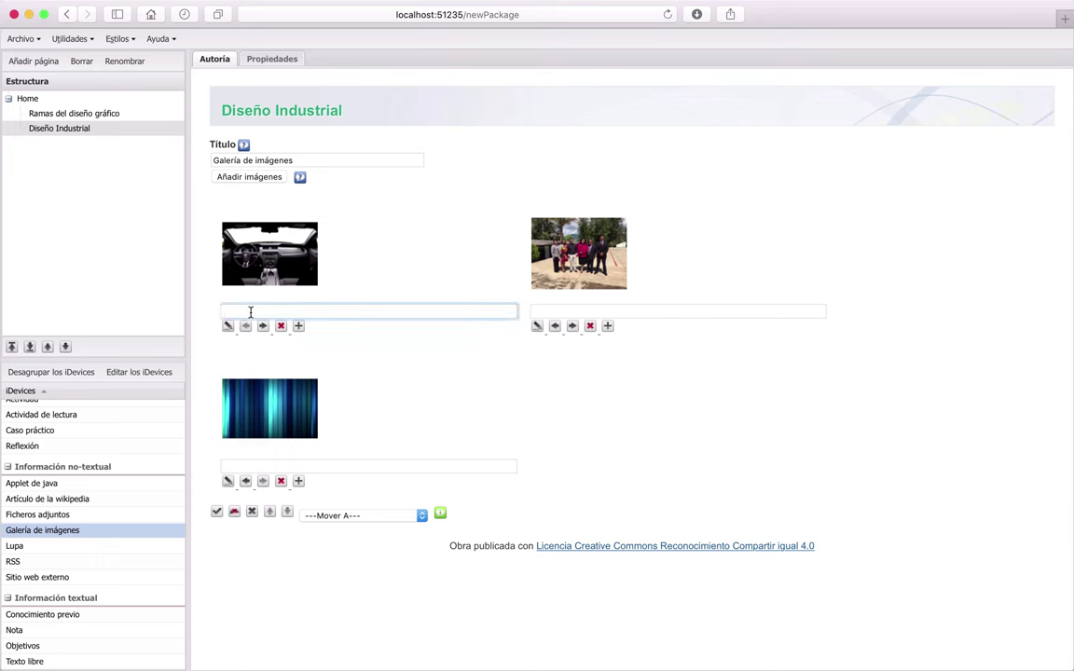
{"action": "type", "text": "Ford Mustang, mi auto anhela"}
{"action": "type", "text": "do"}
{"action": "key", "text": "Tab"}
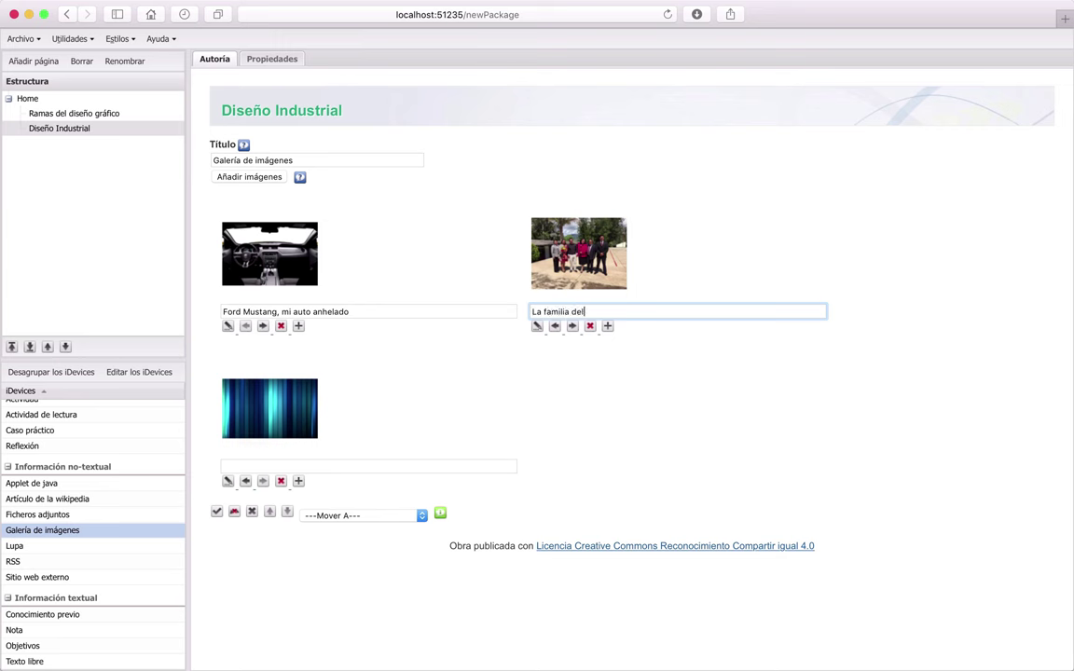
{"action": "type", "text": "31"}
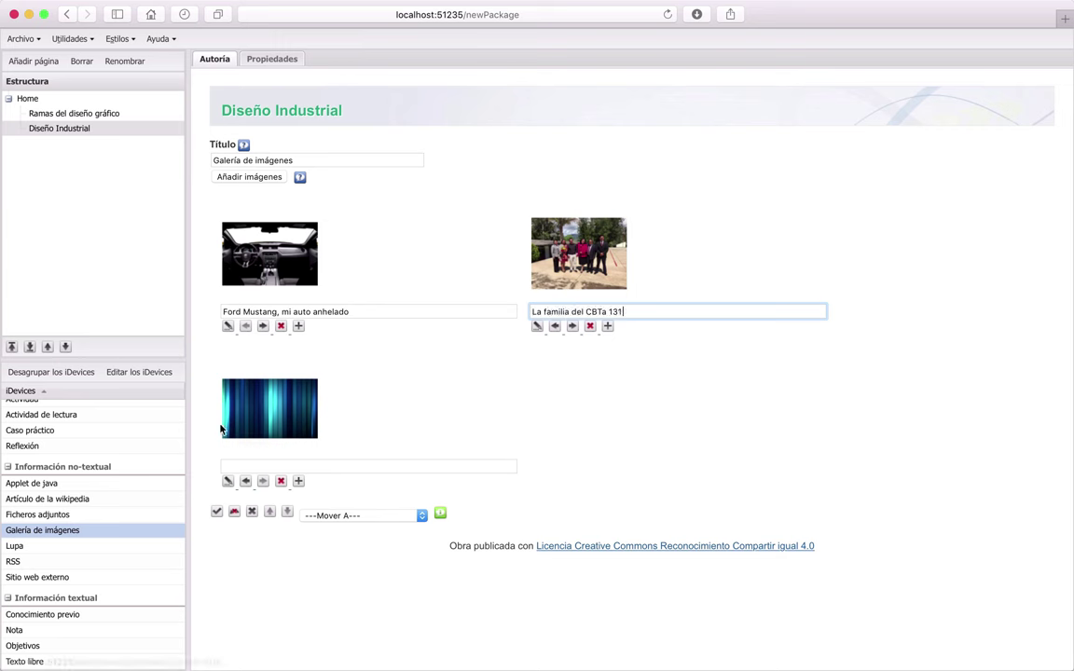
{"action": "left_click", "coordinate": [244, 466]}
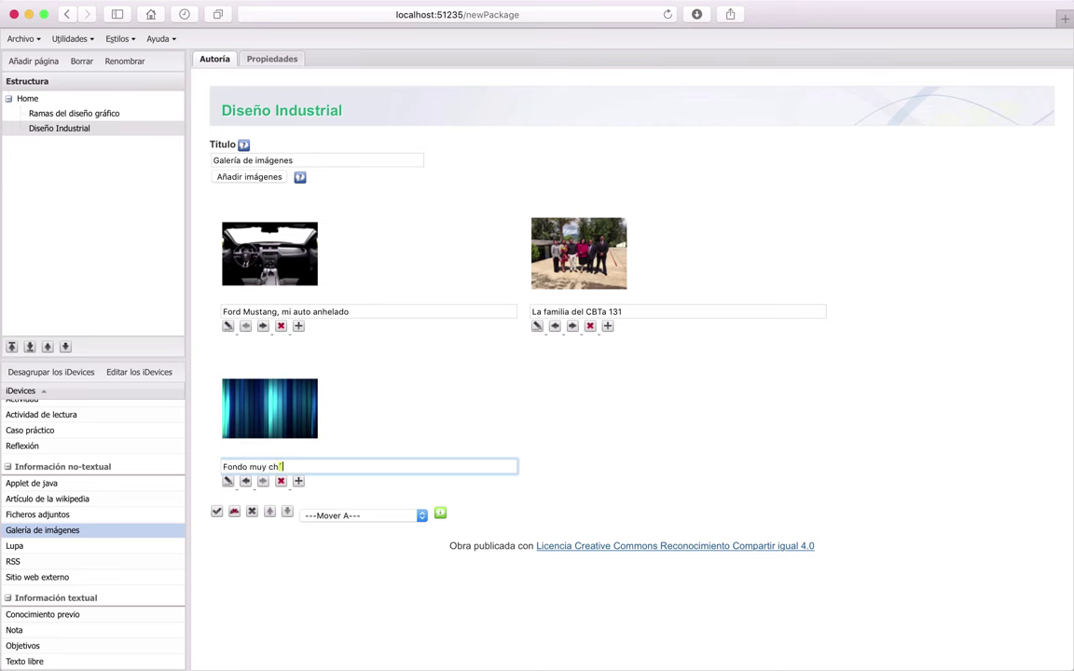
{"action": "type", "text": "Fondo muy chévere"}
{"action": "left_click", "coordinate": [663, 460]}
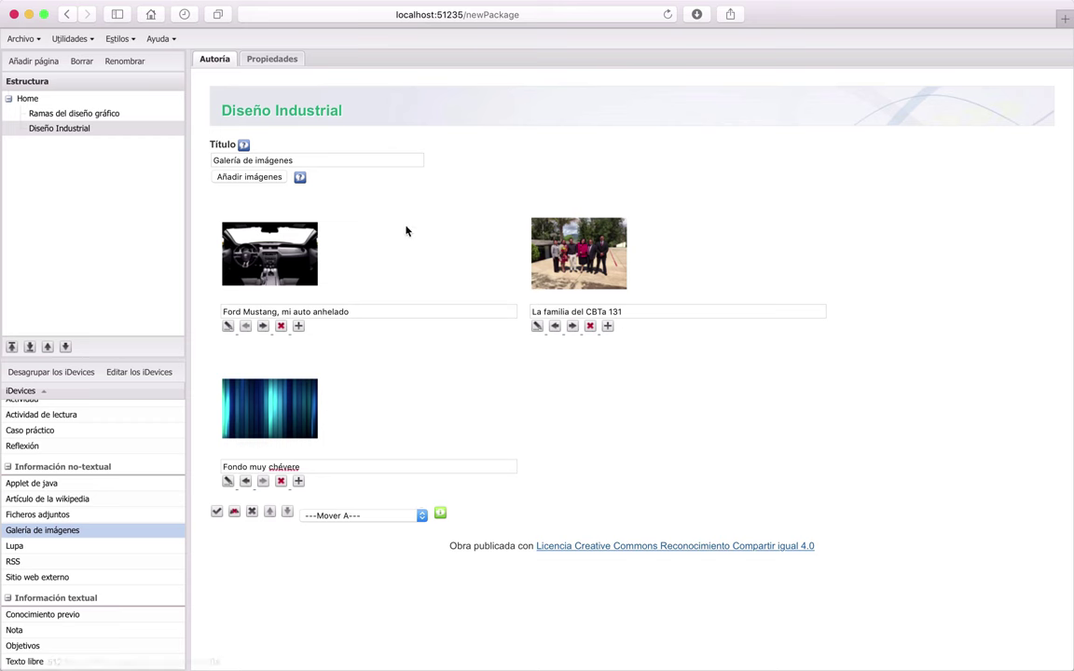
Step: Assign the image gallery to the Diseño Industrial page and preview that page of the package
{"action": "left_click", "coordinate": [422, 516]}
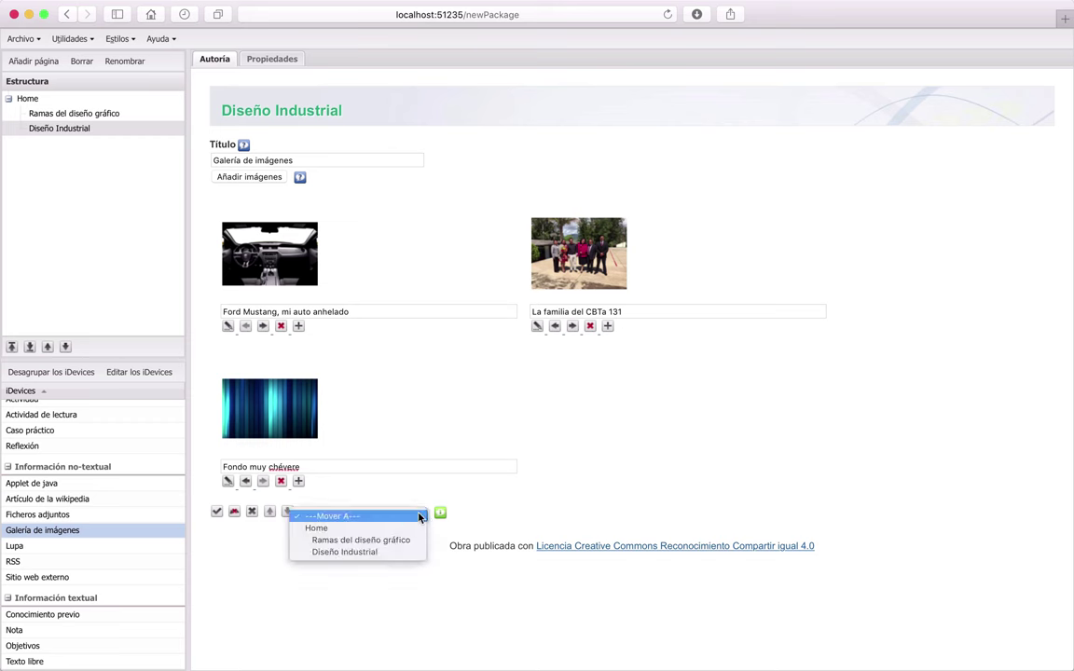
{"action": "left_click", "coordinate": [350, 552]}
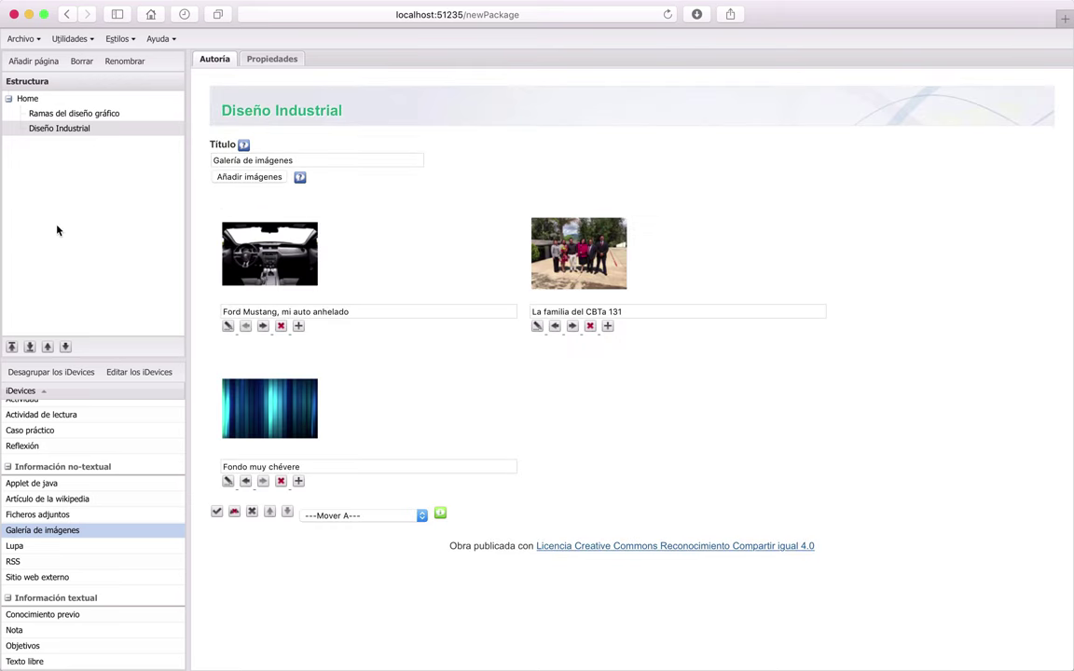
{"action": "left_click", "coordinate": [73, 39]}
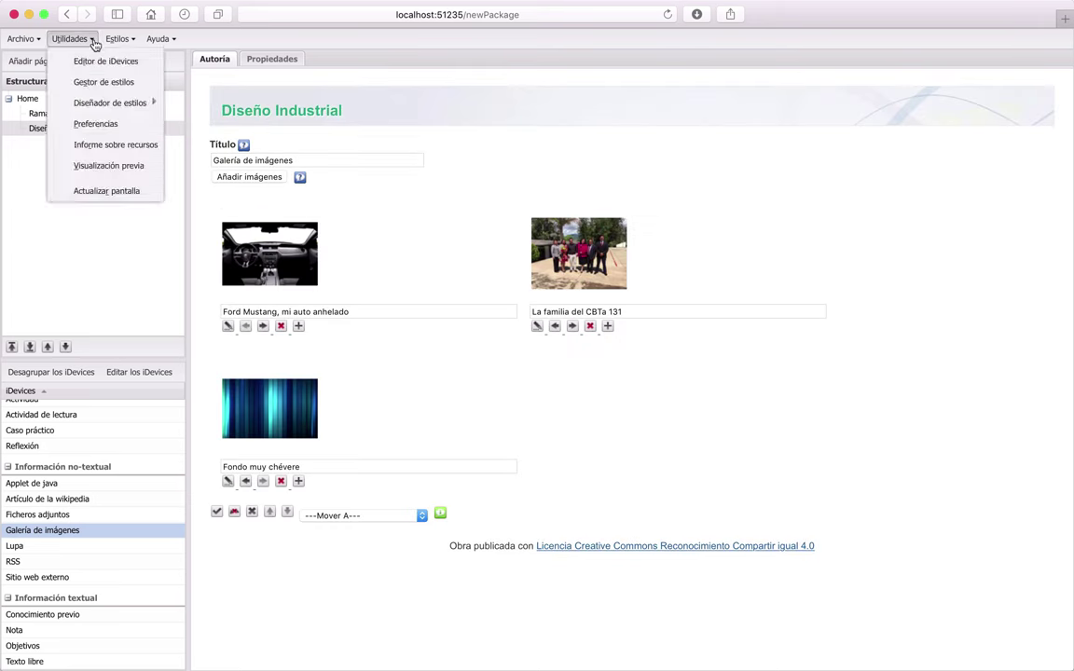
{"action": "left_click", "coordinate": [116, 171]}
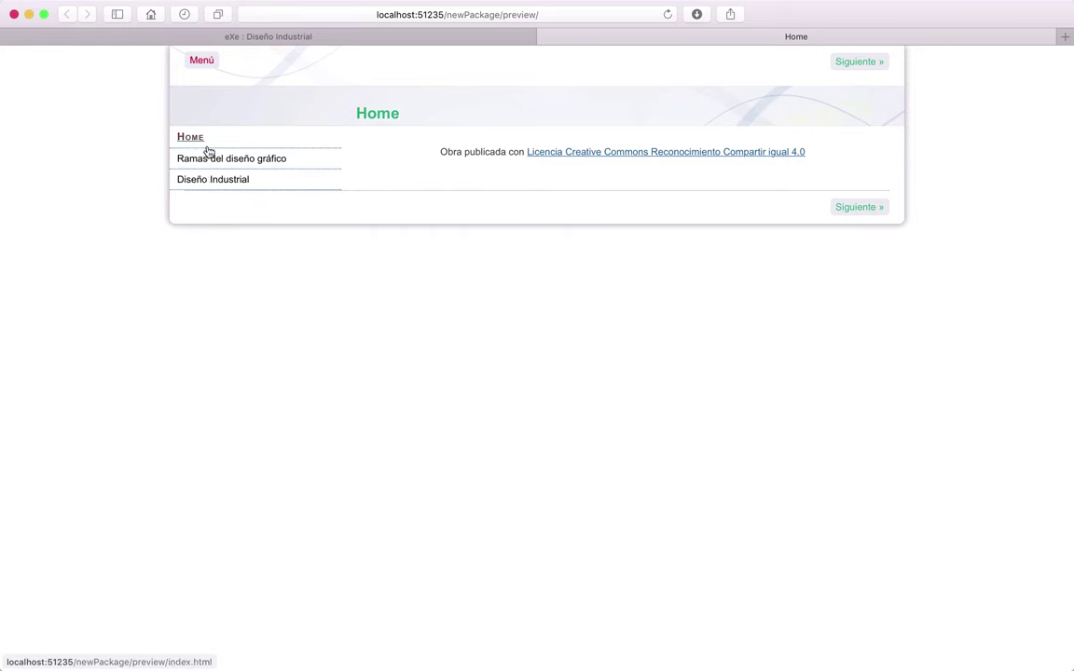
{"action": "left_click", "coordinate": [203, 183]}
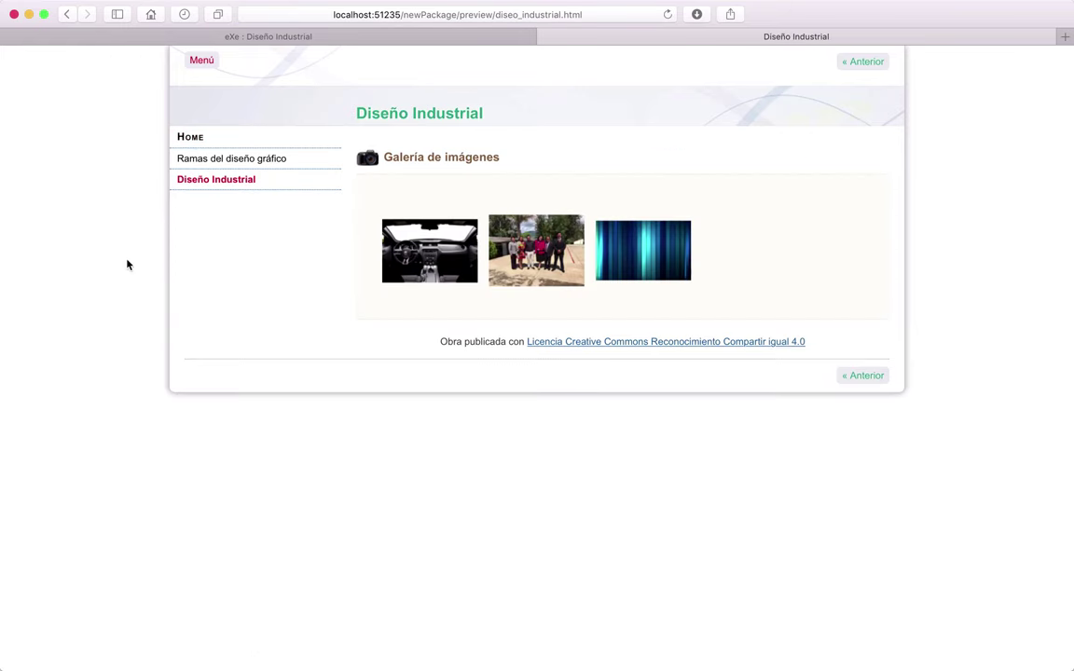
Step: View the car interior image at full size from the previewed gallery, zoom in and out, and return to the gallery
{"action": "left_click", "coordinate": [433, 255]}
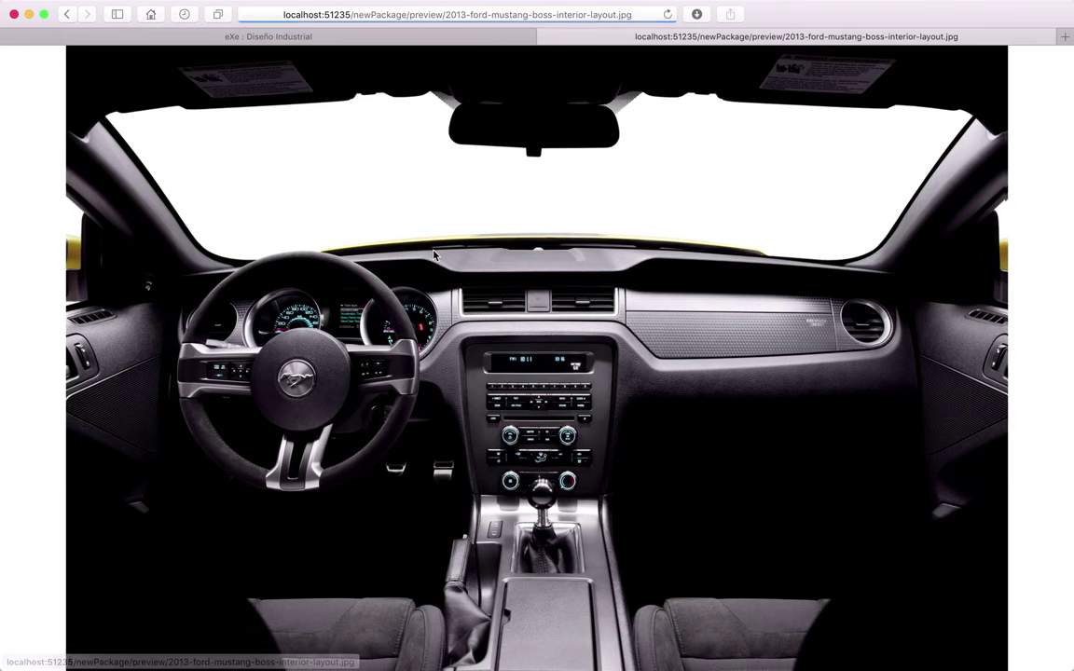
{"action": "left_click", "coordinate": [438, 334]}
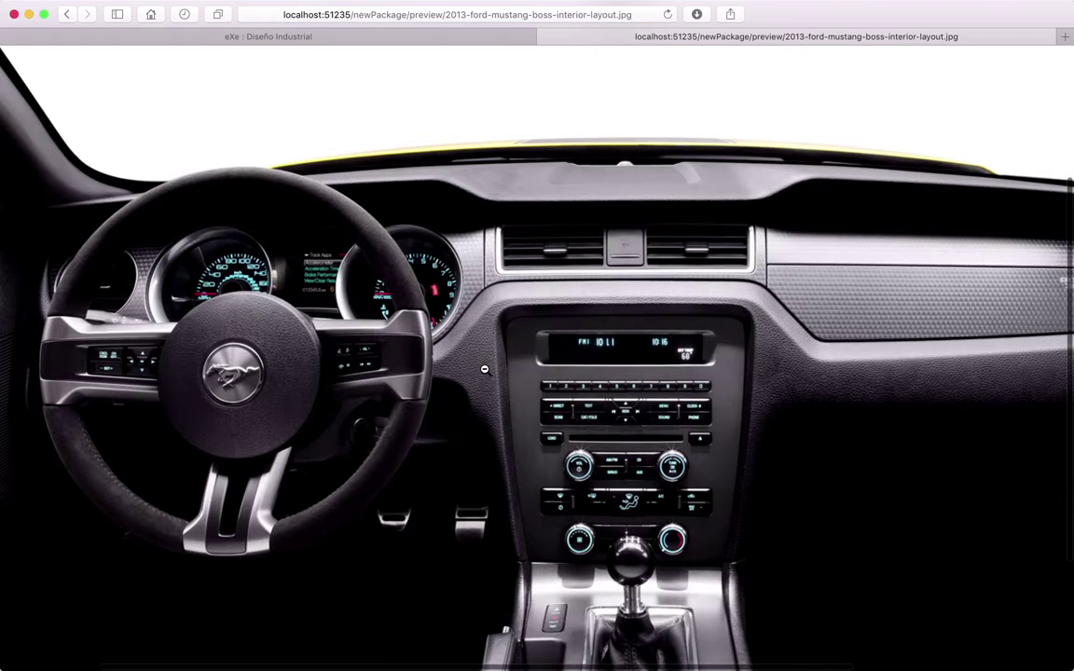
{"action": "left_click", "coordinate": [484, 369]}
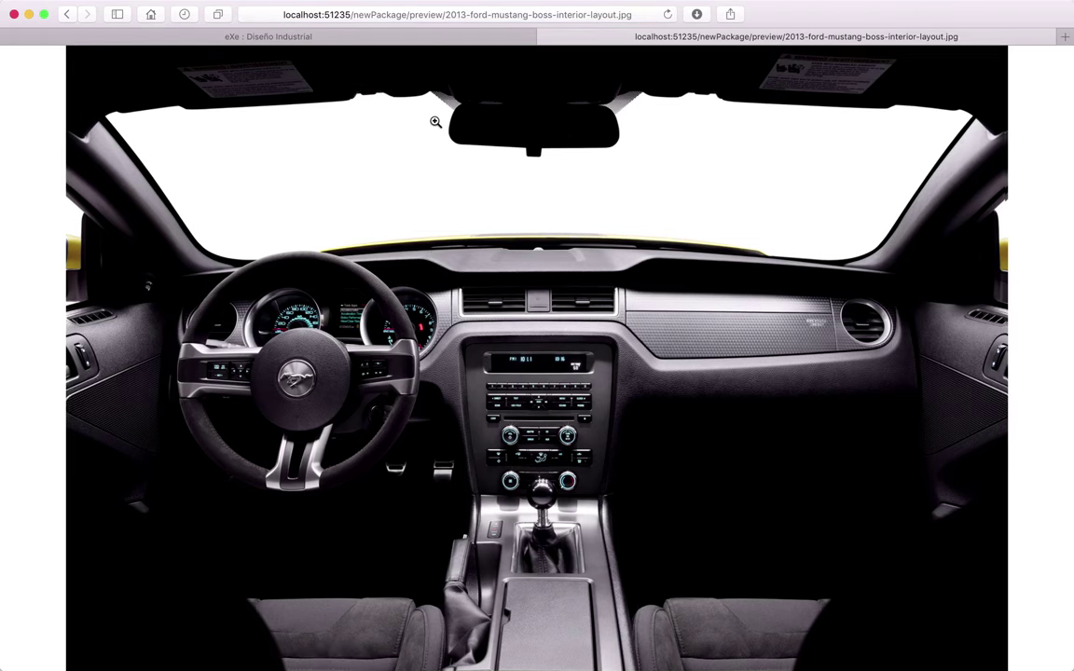
{"action": "left_click", "coordinate": [67, 14]}
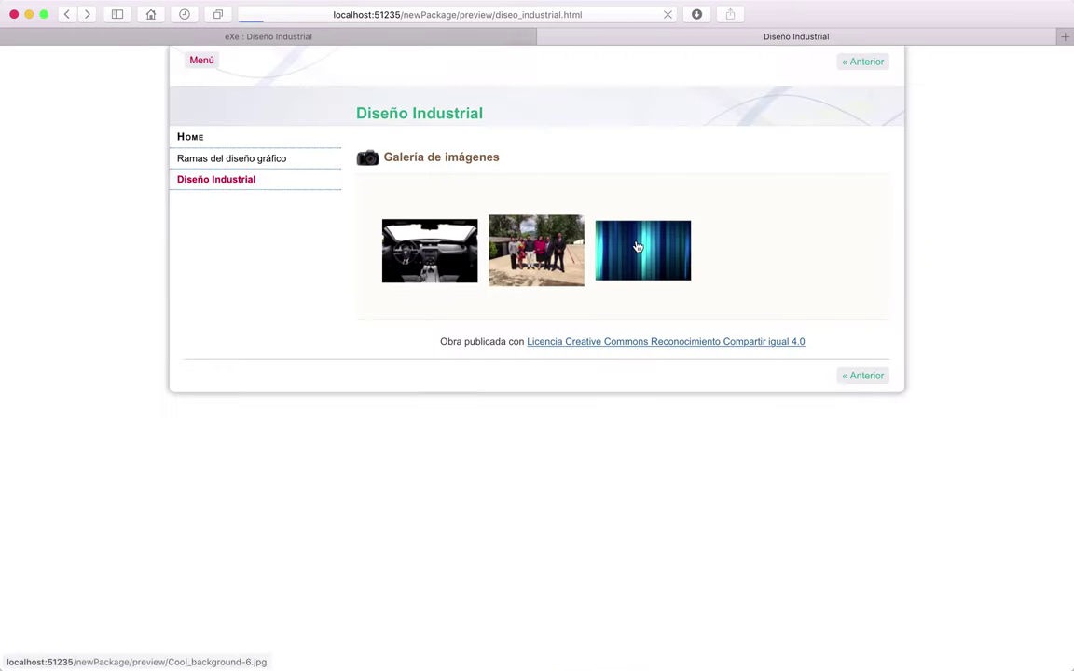
Step: View the blue background and the group photo at full size from the previewed gallery, then close the preview
{"action": "left_click", "coordinate": [637, 246]}
{"action": "left_click", "coordinate": [480, 362]}
{"action": "left_click", "coordinate": [480, 362]}
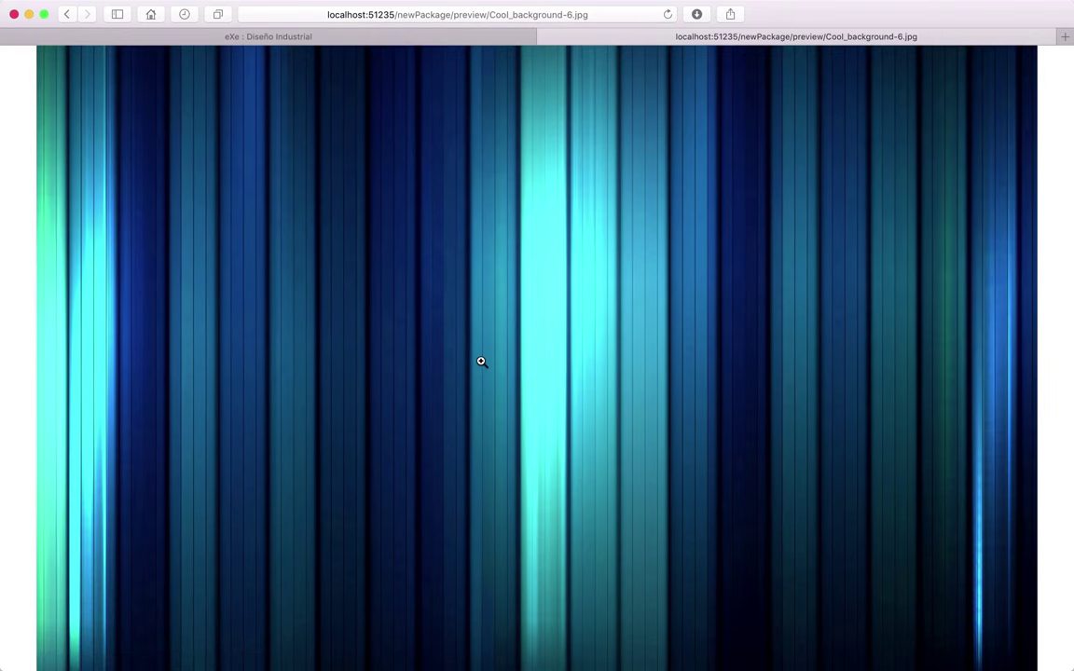
{"action": "left_click", "coordinate": [67, 14]}
{"action": "left_click", "coordinate": [548, 248]}
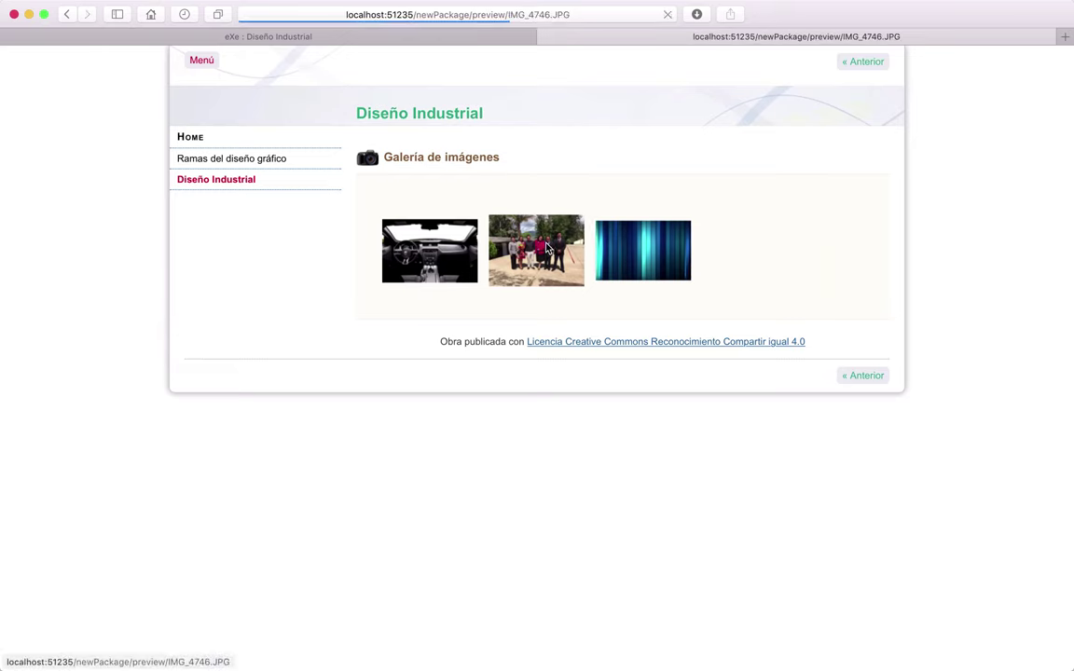
{"action": "left_click", "coordinate": [538, 286]}
{"action": "left_click", "coordinate": [539, 286]}
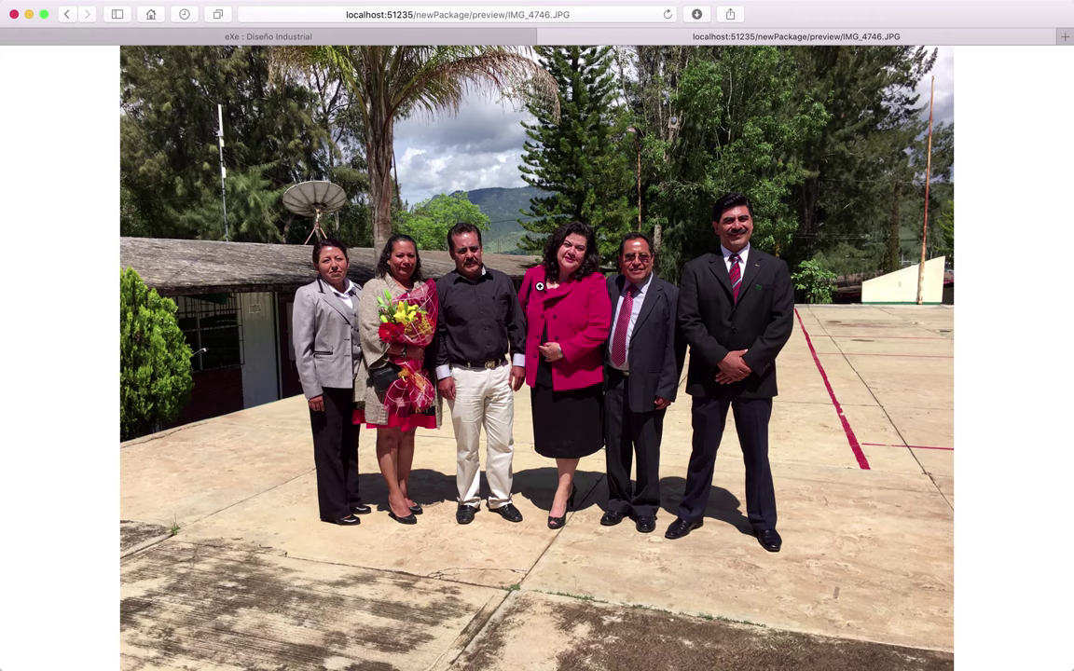
{"action": "left_click", "coordinate": [67, 14]}
{"action": "left_click", "coordinate": [185, 135]}
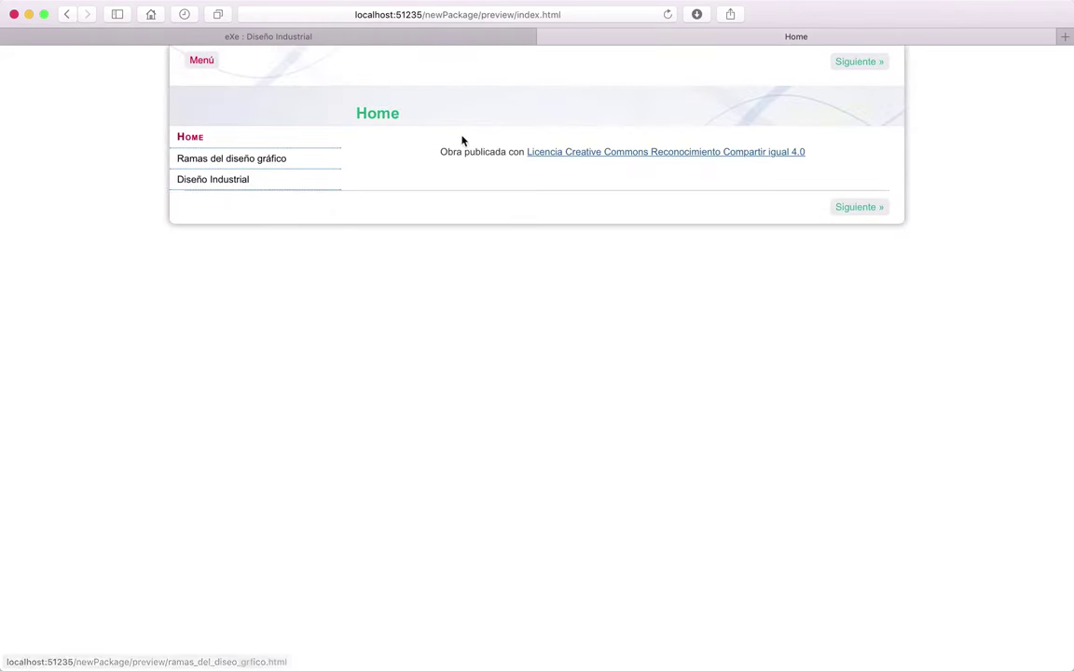
{"action": "left_click", "coordinate": [544, 36]}
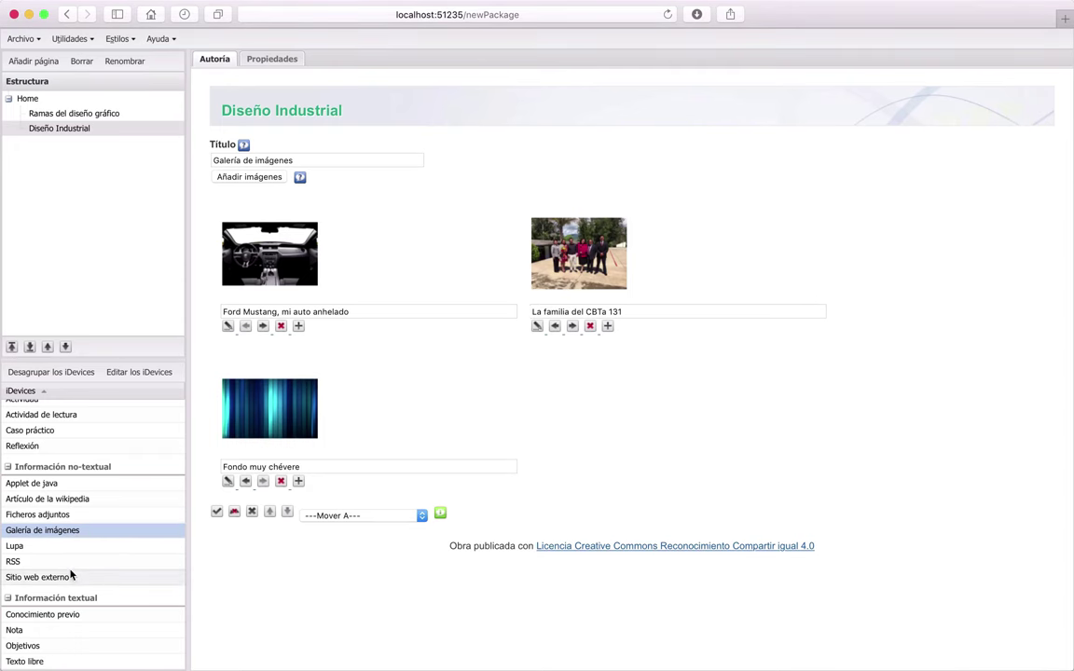
Step: Check the authoring view of the Ramas del diseño gráfico page, then return to the Diseño Industrial page
{"action": "scroll", "coordinate": [92, 539], "scroll_direction": "up", "scroll_amount": 5}
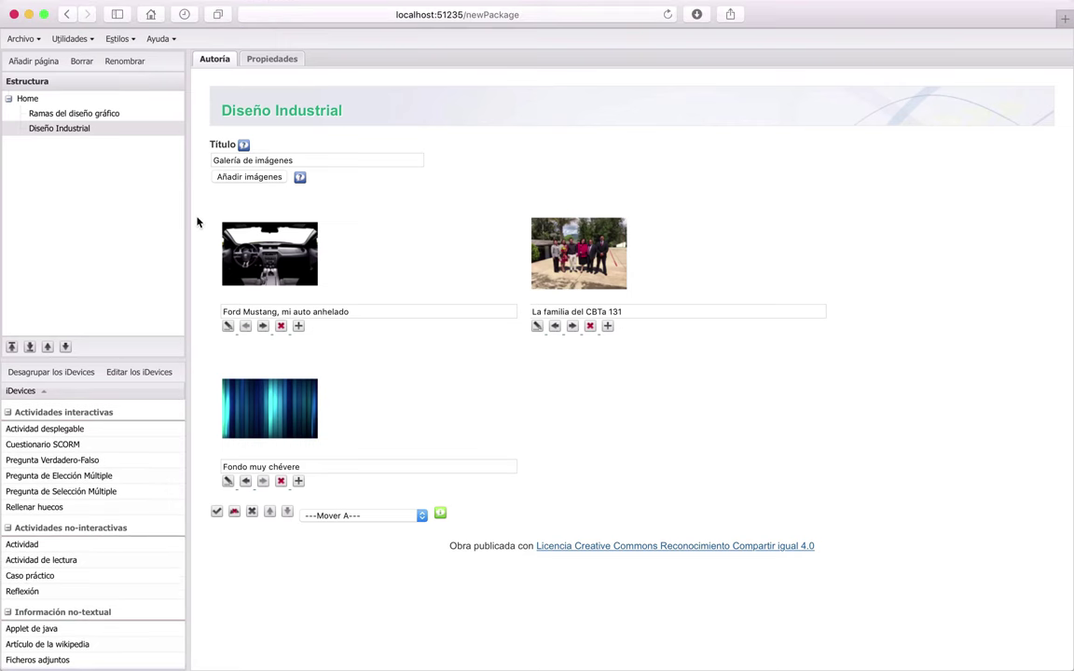
{"action": "mouse_move", "coordinate": [400, 3]}
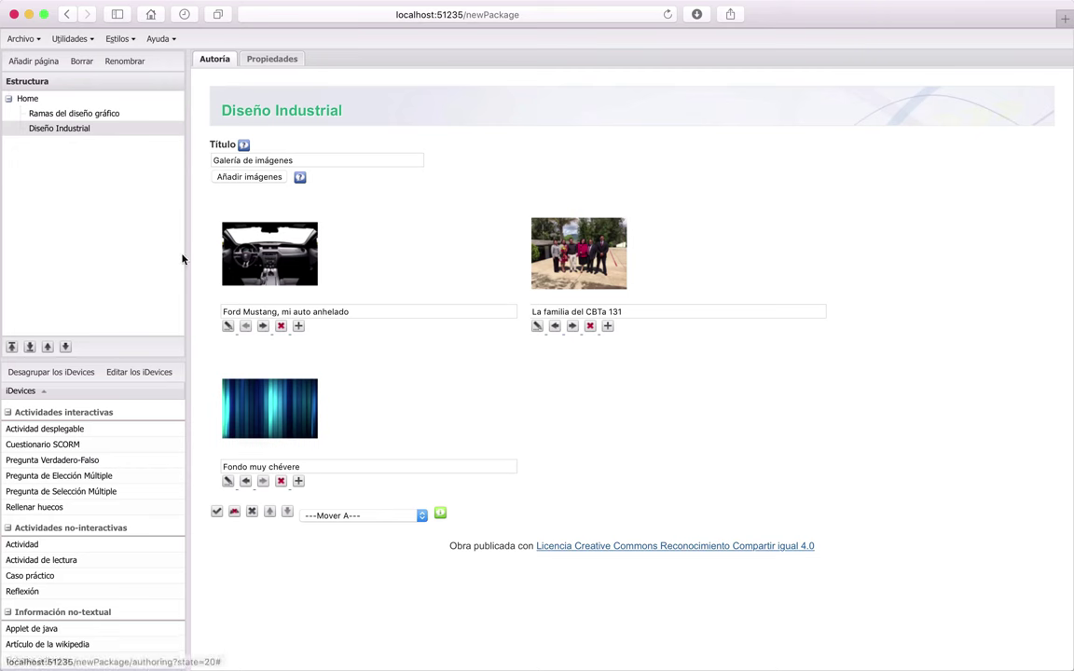
{"action": "left_click", "coordinate": [71, 115]}
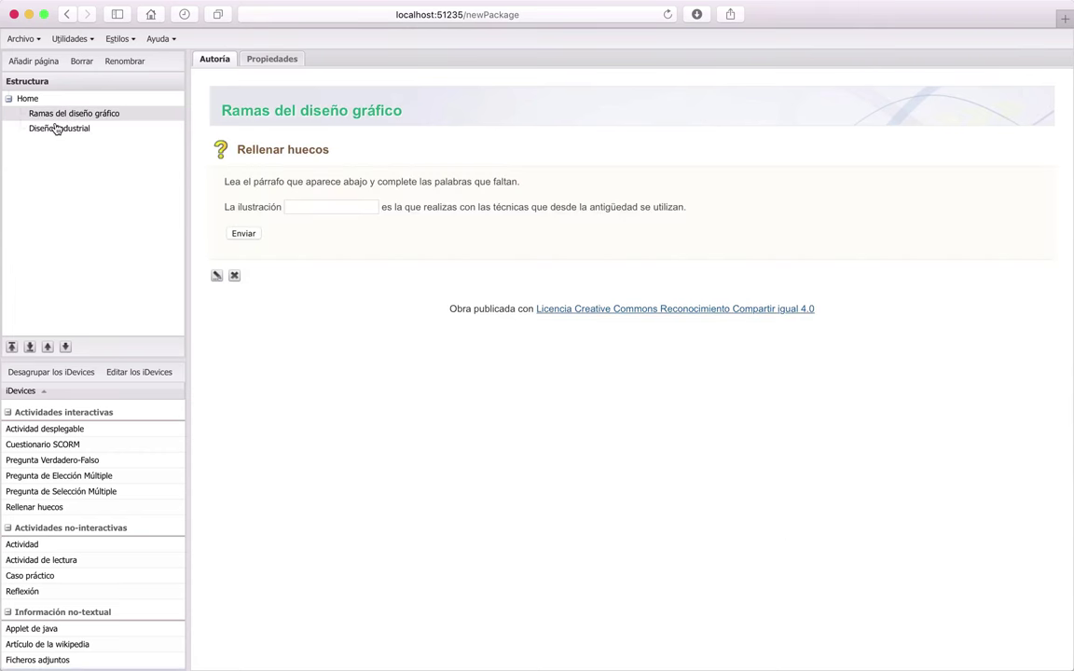
{"action": "left_click", "coordinate": [77, 132]}
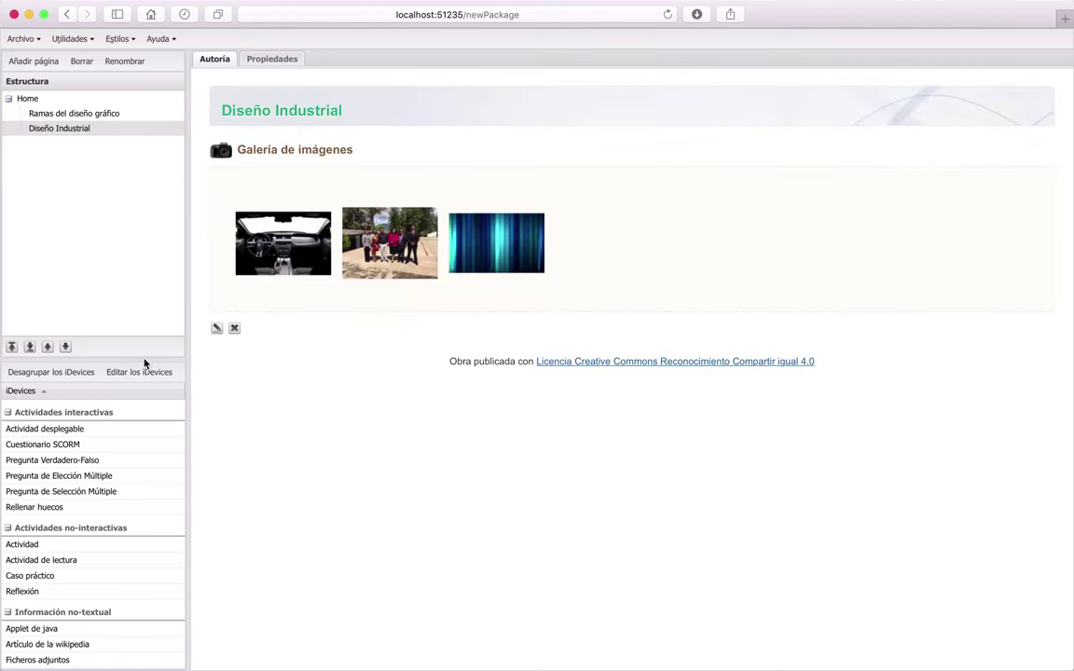
Step: Add a Lupa iDevice to the Diseño Industrial page
{"action": "scroll", "coordinate": [67, 469], "scroll_direction": "down", "scroll_amount": 3}
{"action": "scroll", "coordinate": [70, 466], "scroll_direction": "down", "scroll_amount": 1}
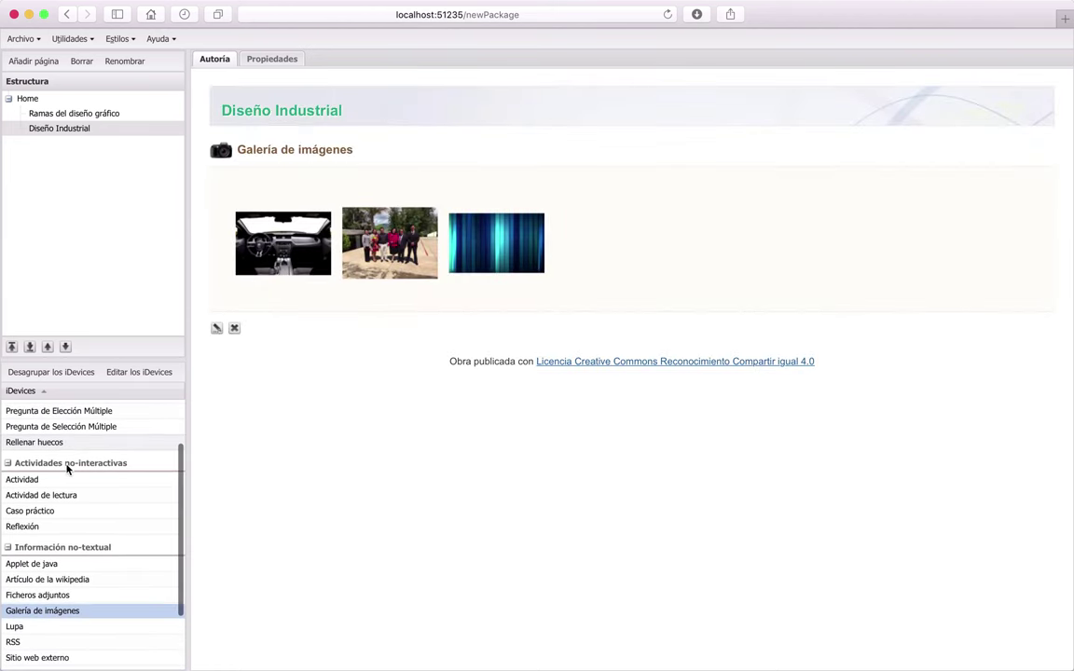
{"action": "scroll", "coordinate": [73, 461], "scroll_direction": "up", "scroll_amount": 2}
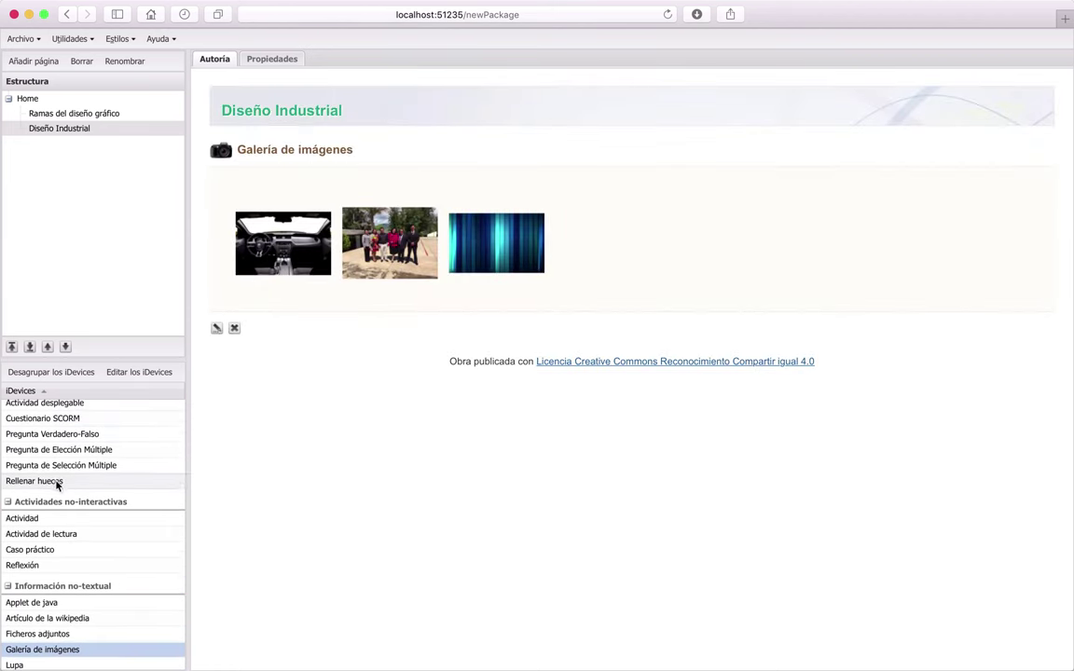
{"action": "left_click", "coordinate": [64, 179]}
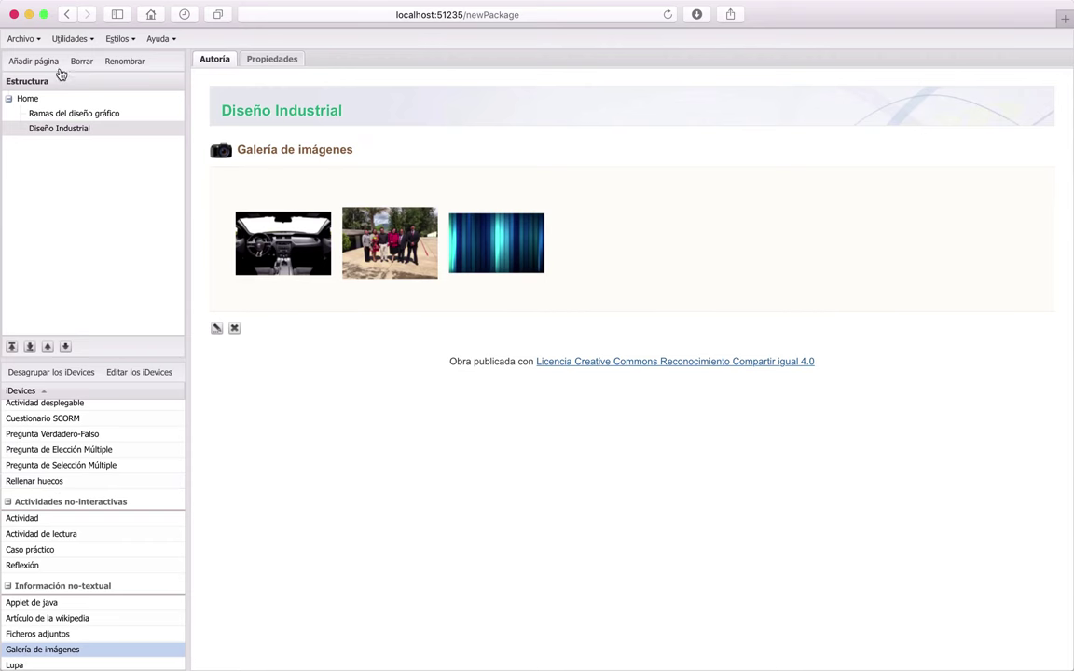
{"action": "scroll", "coordinate": [72, 567], "scroll_direction": "down", "scroll_amount": 3}
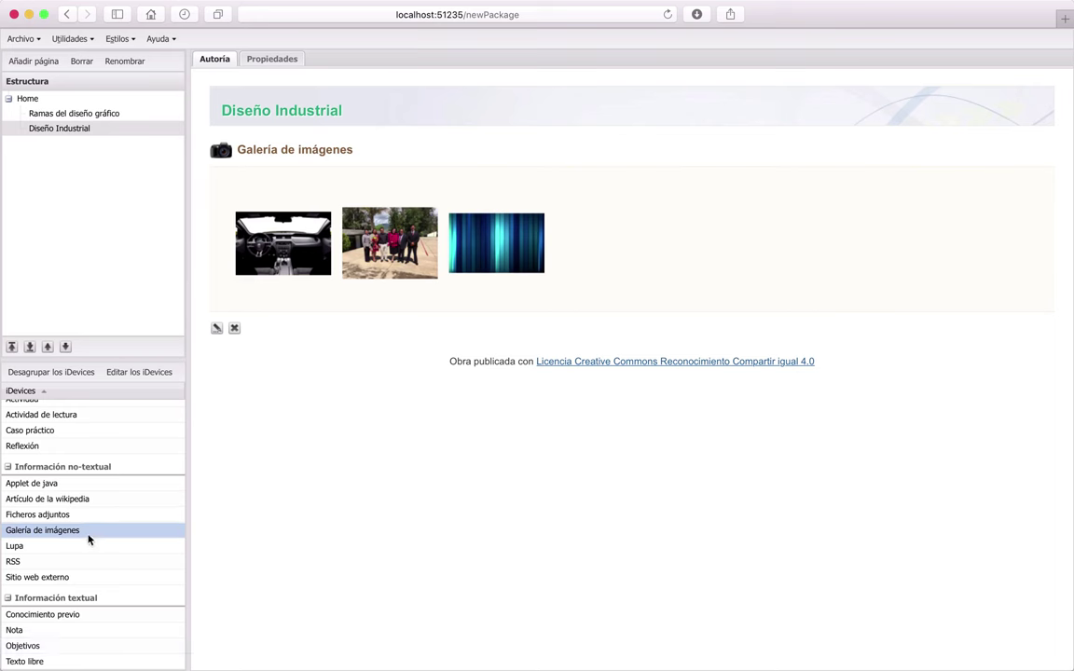
{"action": "scroll", "coordinate": [73, 550], "scroll_direction": "up", "scroll_amount": 5}
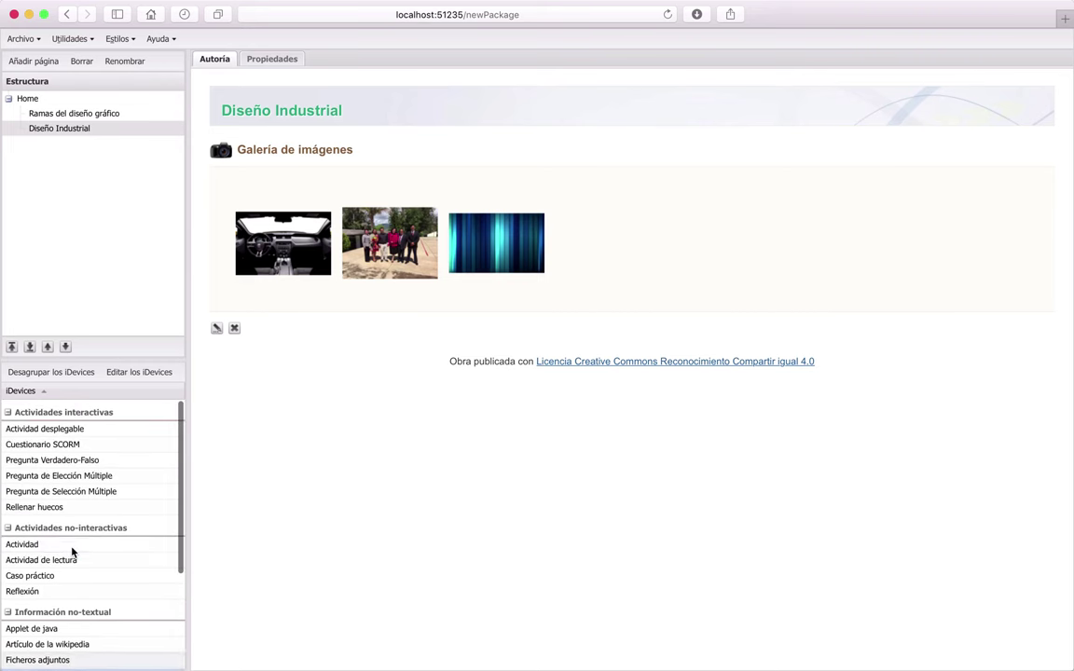
{"action": "scroll", "coordinate": [73, 553], "scroll_direction": "down", "scroll_amount": 5}
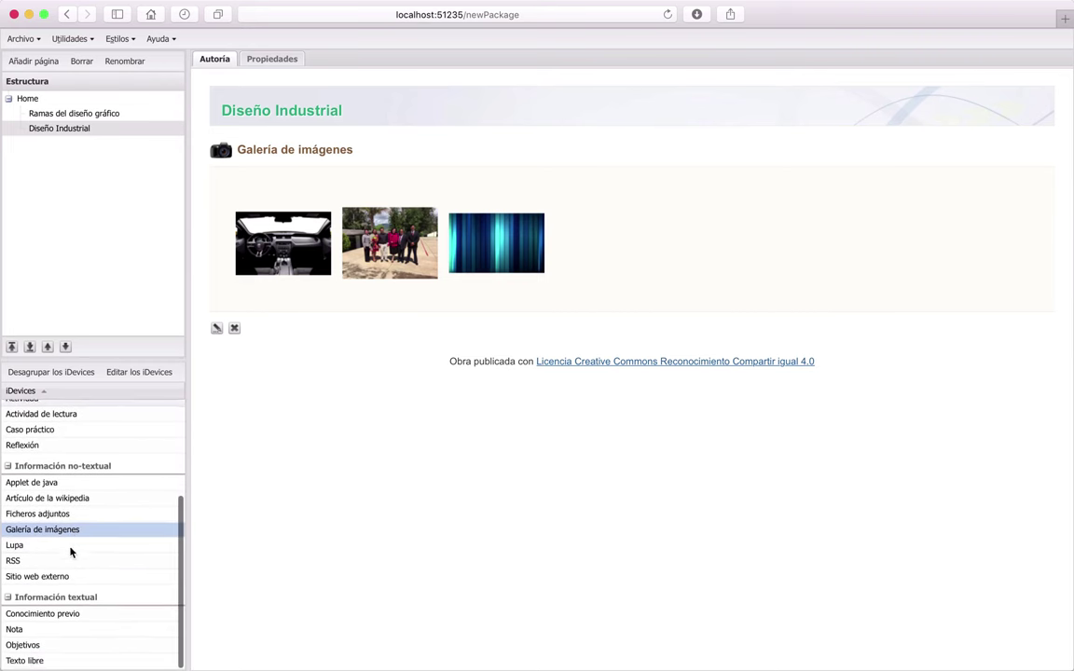
{"action": "left_click", "coordinate": [24, 546]}
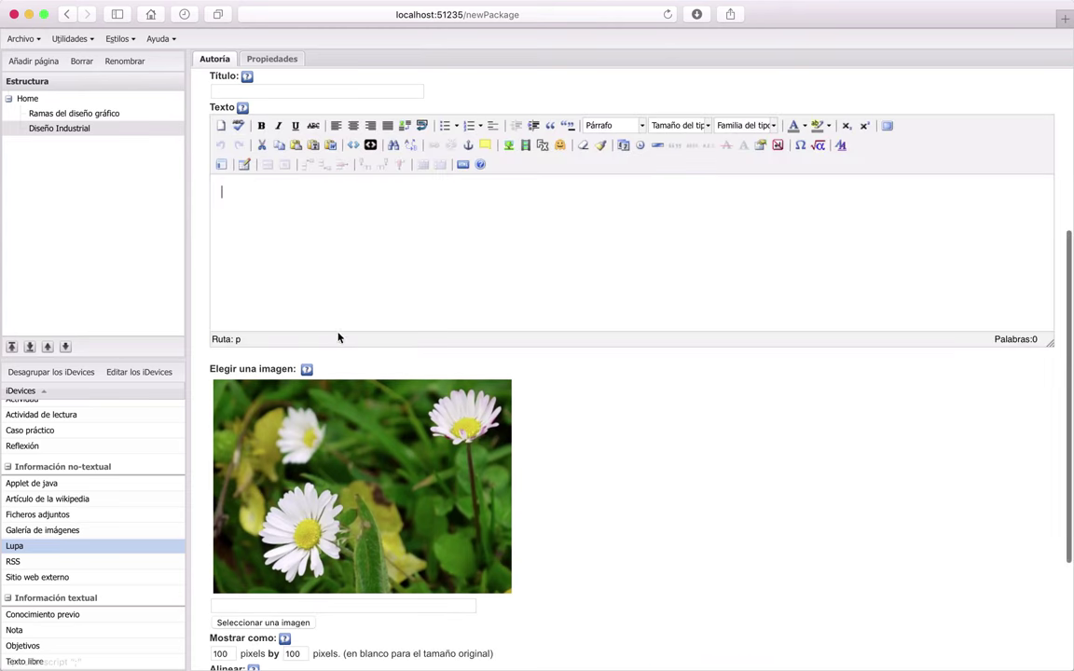
Step: Title the Lupa activity "Actividad de tipo Lupa" and enter "Observa detenidamente..." as its text
{"action": "left_click", "coordinate": [267, 89]}
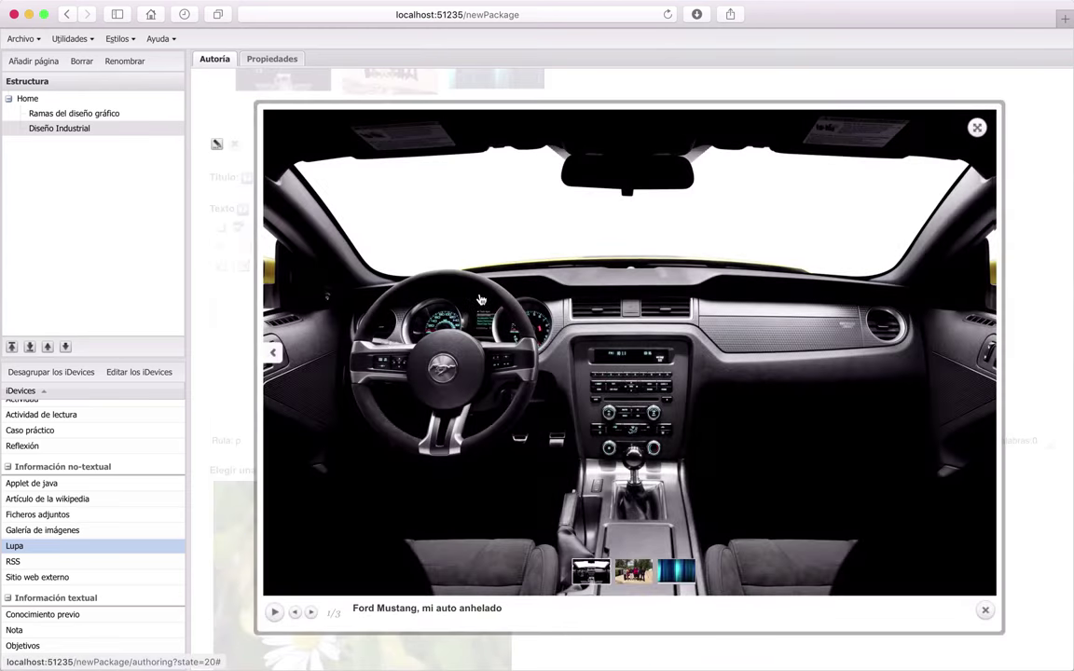
{"action": "left_click", "coordinate": [391, 256]}
{"action": "left_click", "coordinate": [268, 194]}
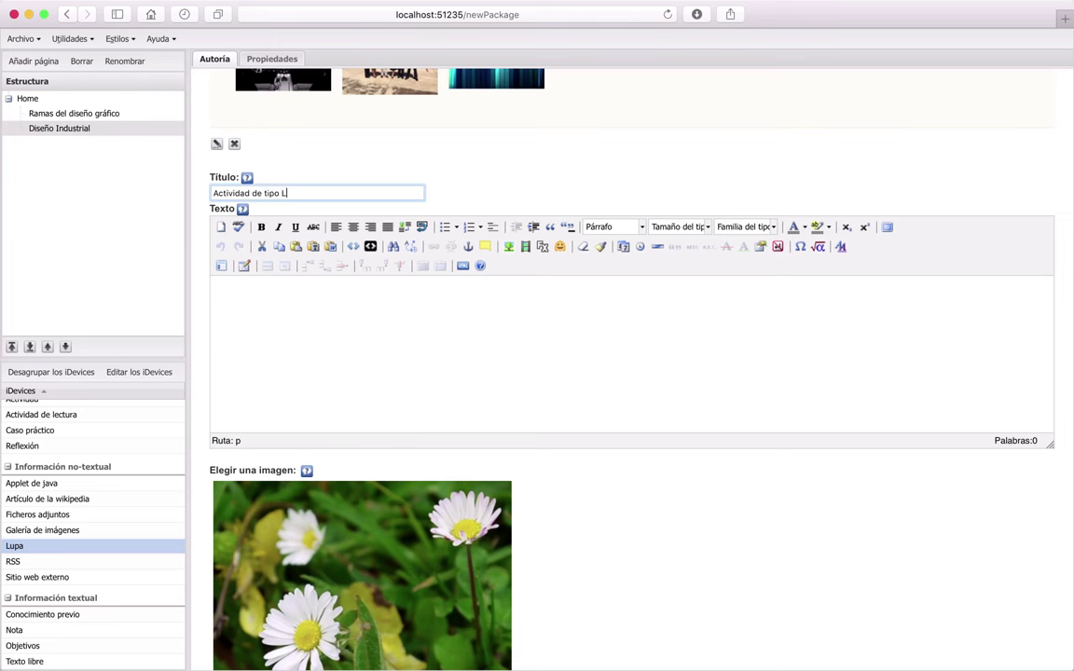
{"action": "type", "text": "Actividad de tipo Lupa"}
{"action": "left_click", "coordinate": [270, 303]}
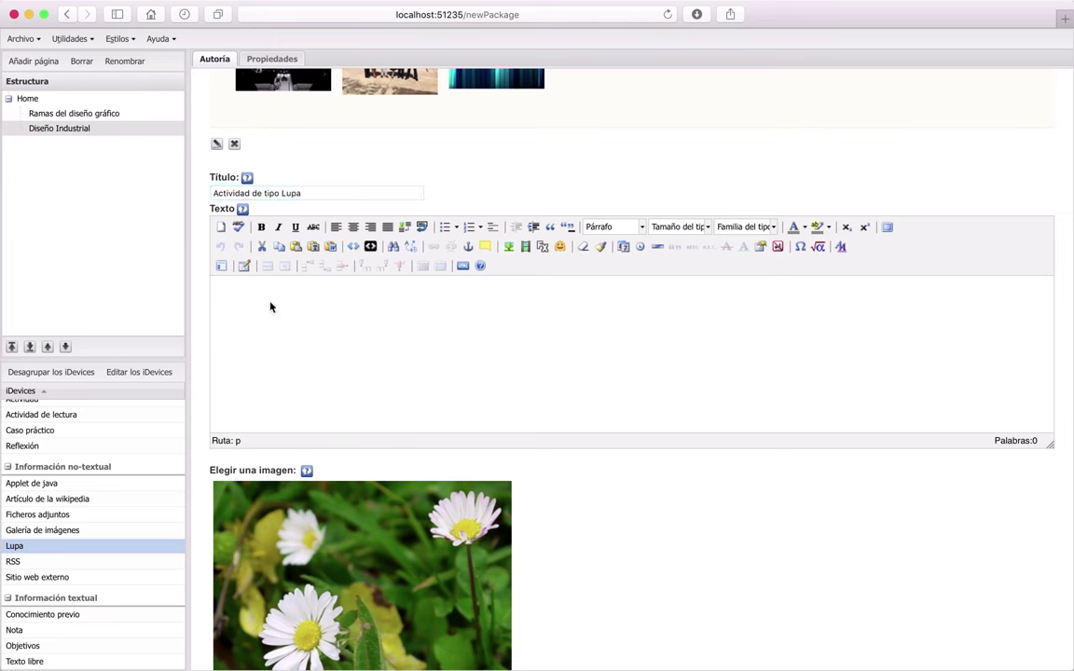
{"action": "type", "text": "Observa detenidamente..."}
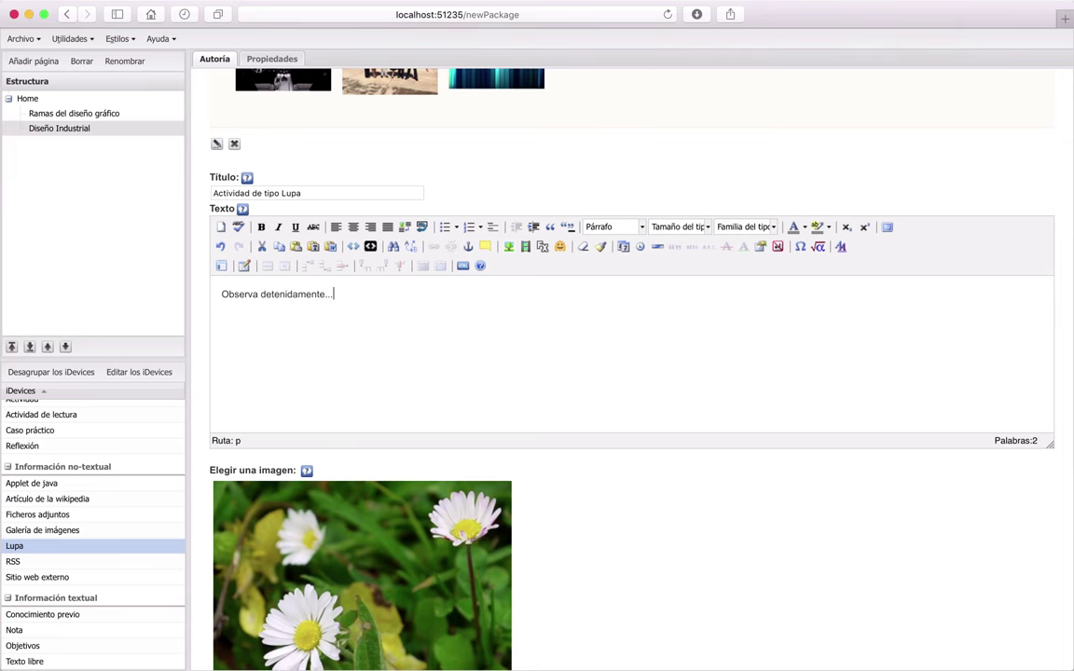
Step: Choose LOGO OFICIAL CBTA 131.jpg from the "imagenes" folder as the Lupa activity's image
{"action": "scroll", "coordinate": [606, 527], "scroll_direction": "down", "scroll_amount": 5}
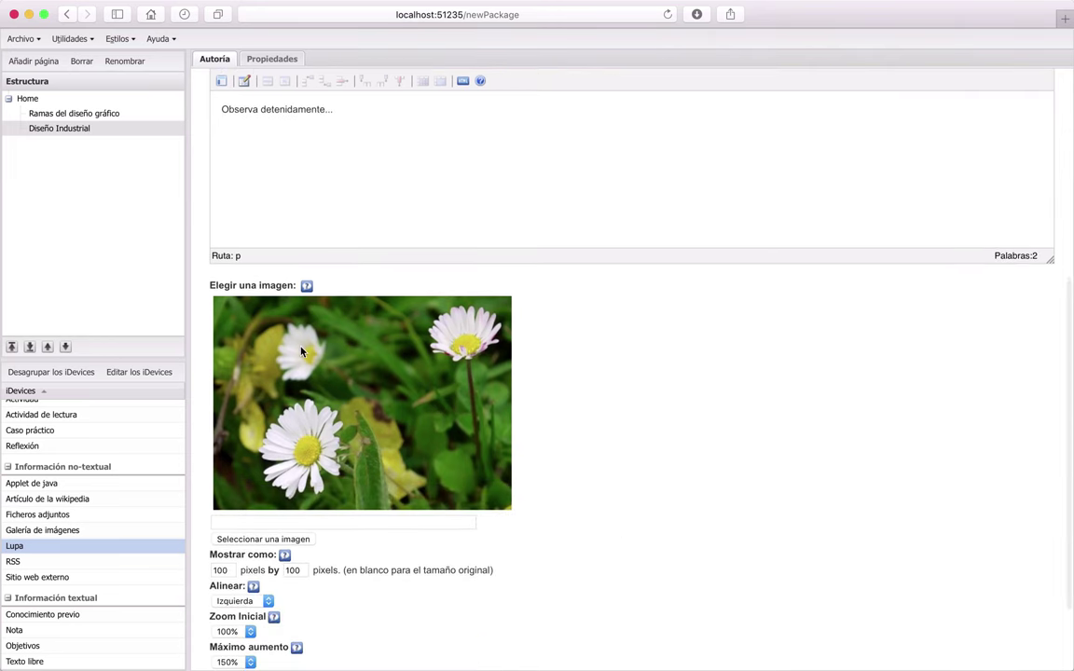
{"action": "left_click", "coordinate": [270, 538]}
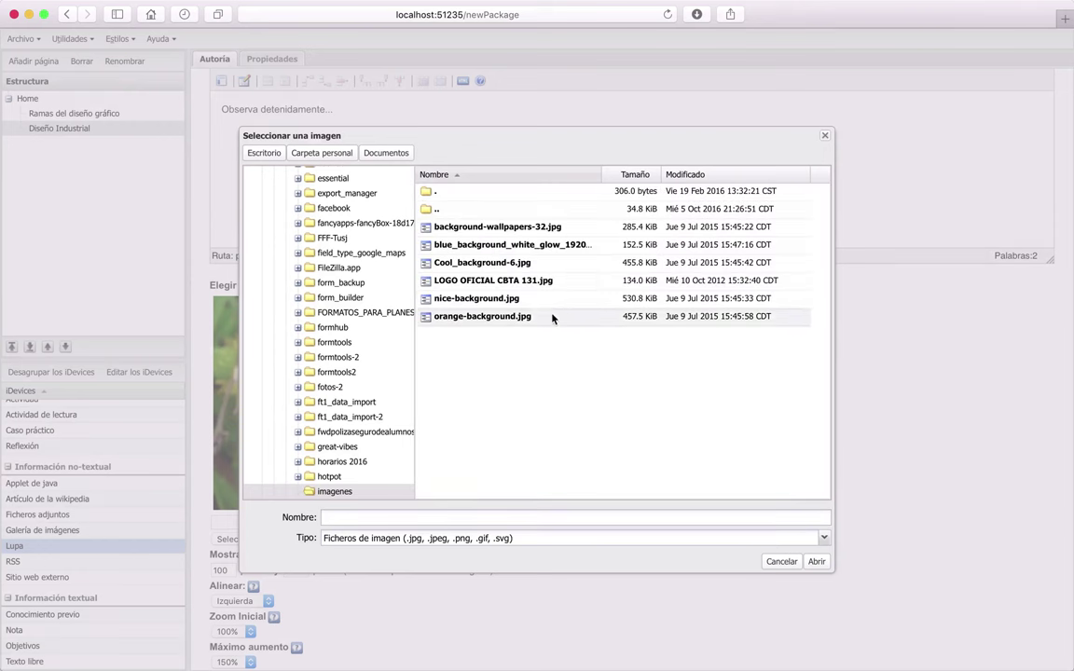
{"action": "left_click", "coordinate": [478, 282]}
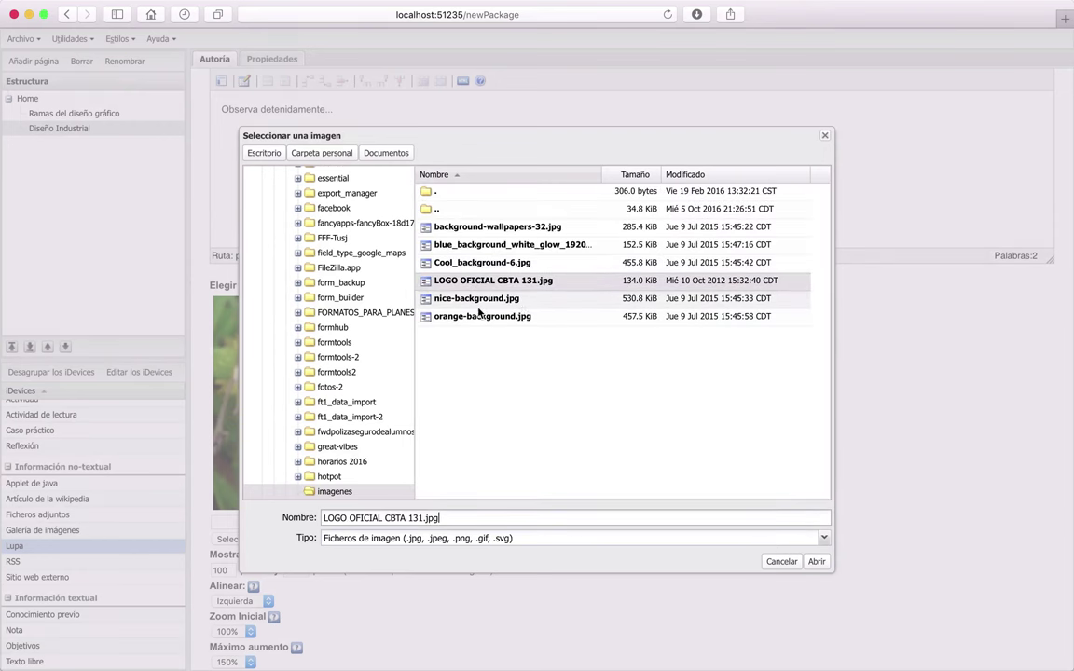
{"action": "left_click", "coordinate": [816, 561]}
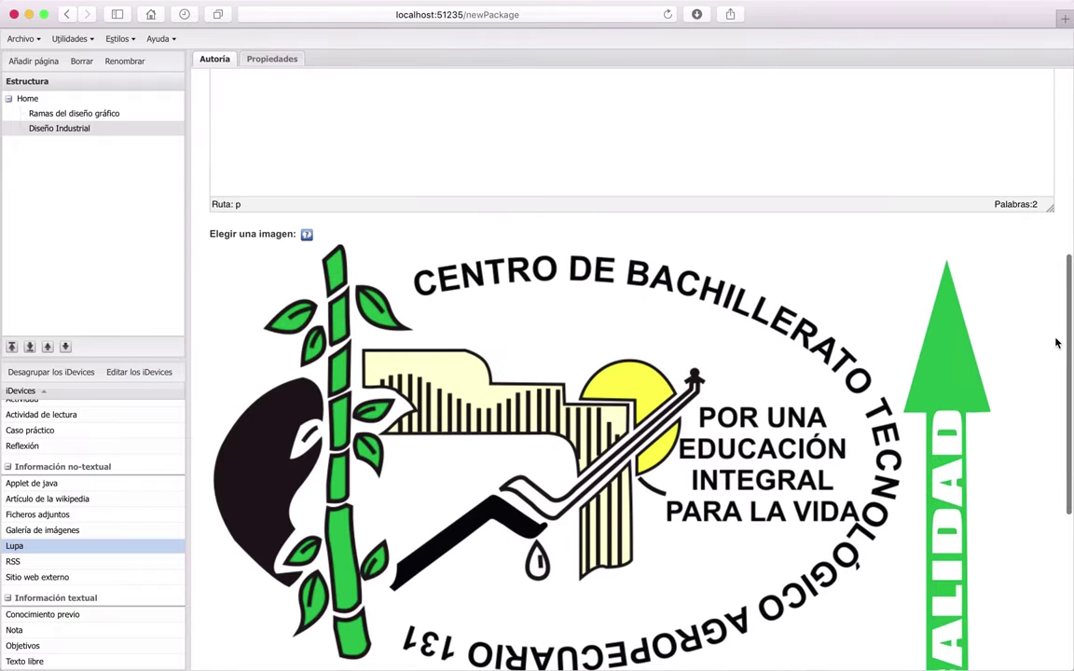
Step: Set the Lupa activity's initial zoom to 100% and its maximum magnification to 200%, then save the activity
{"action": "scroll", "coordinate": [1051, 391], "scroll_direction": "down", "scroll_amount": 5}
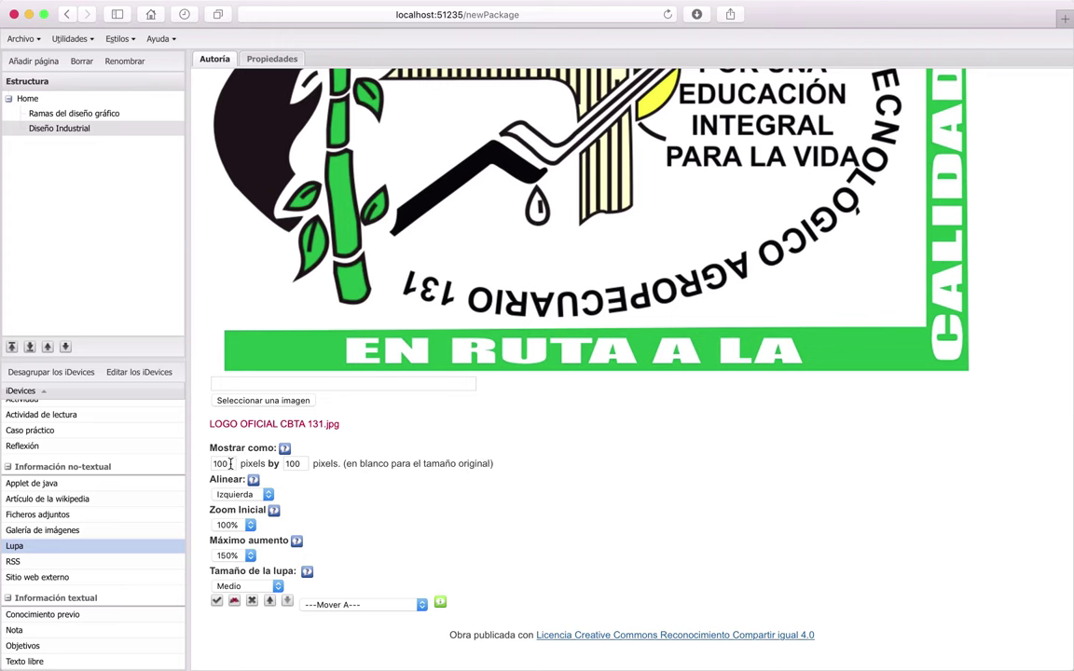
{"action": "left_click", "coordinate": [250, 527]}
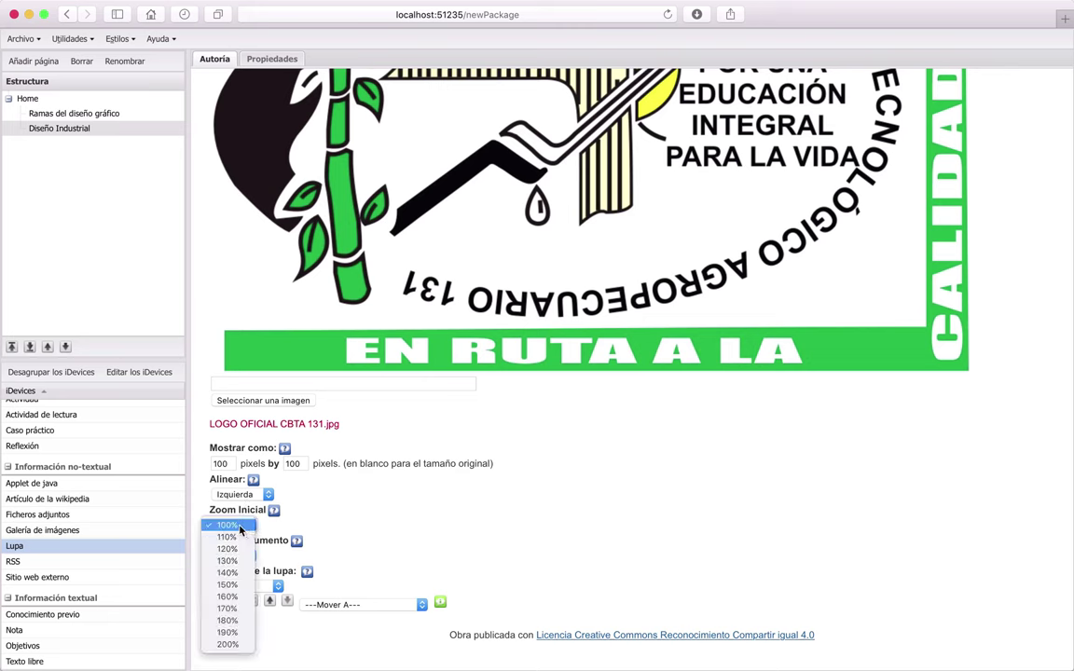
{"action": "left_click", "coordinate": [226, 643]}
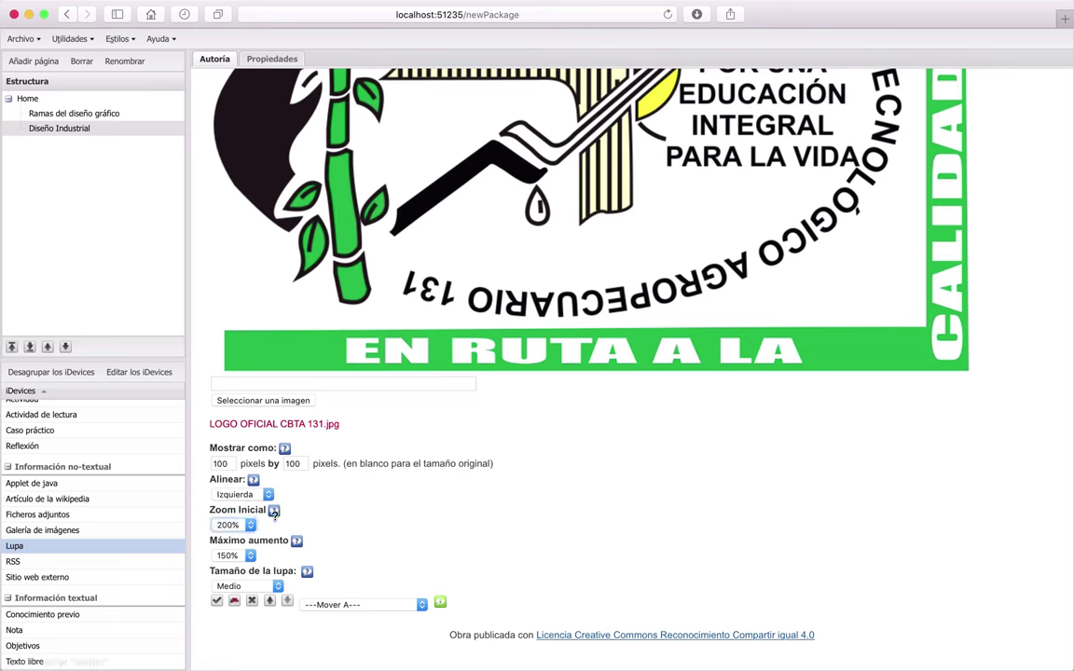
{"action": "left_click", "coordinate": [239, 523]}
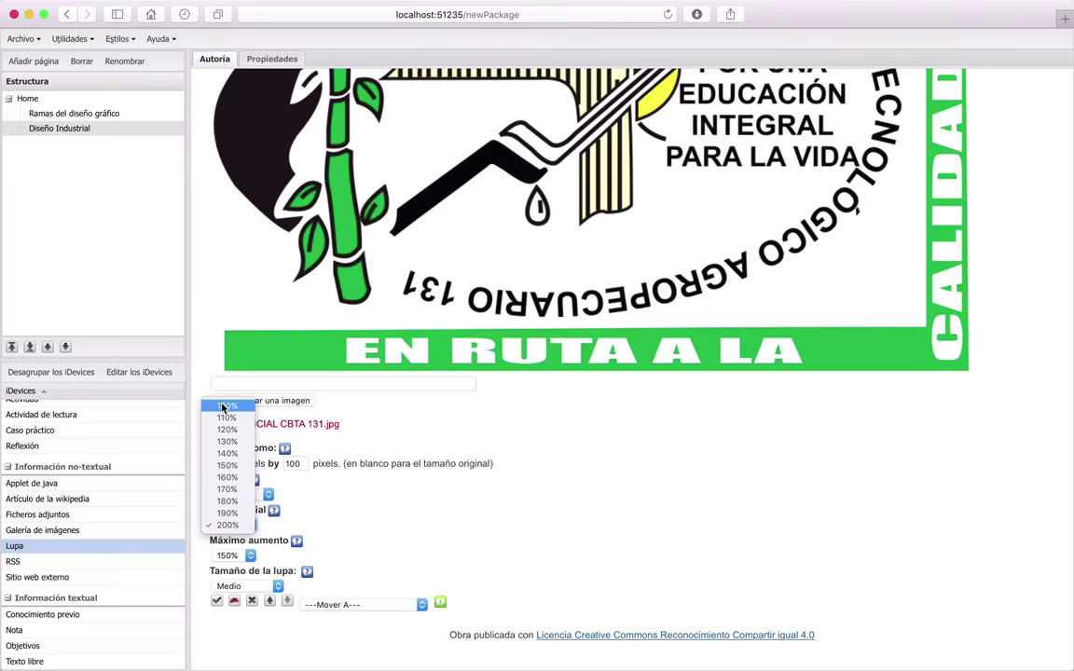
{"action": "left_click", "coordinate": [226, 405]}
{"action": "left_click", "coordinate": [248, 555]}
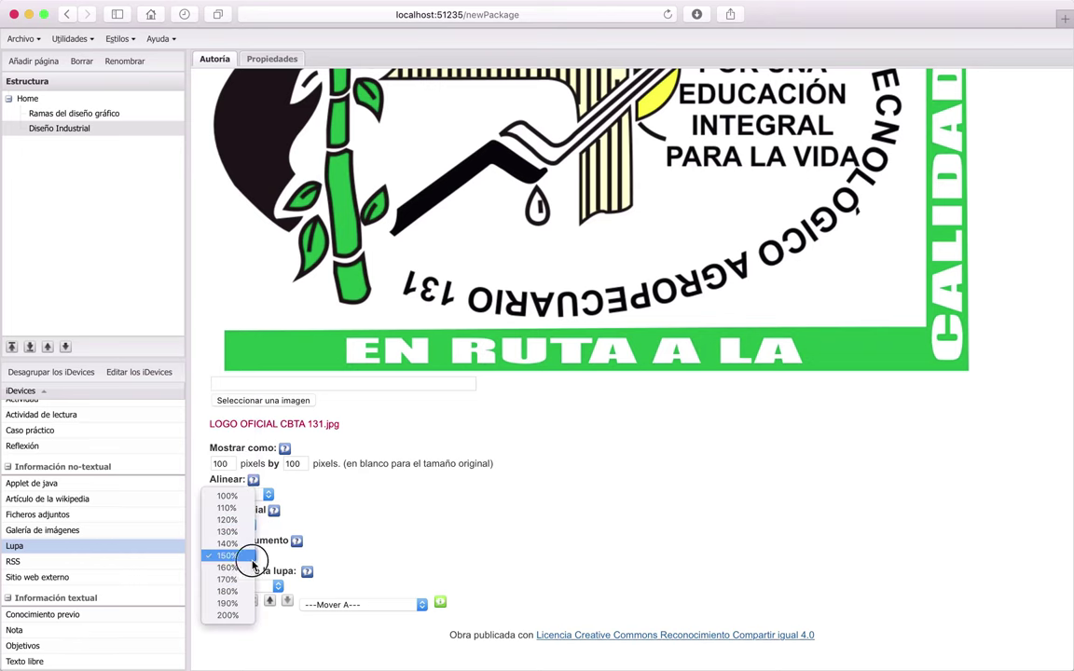
{"action": "left_click", "coordinate": [226, 612]}
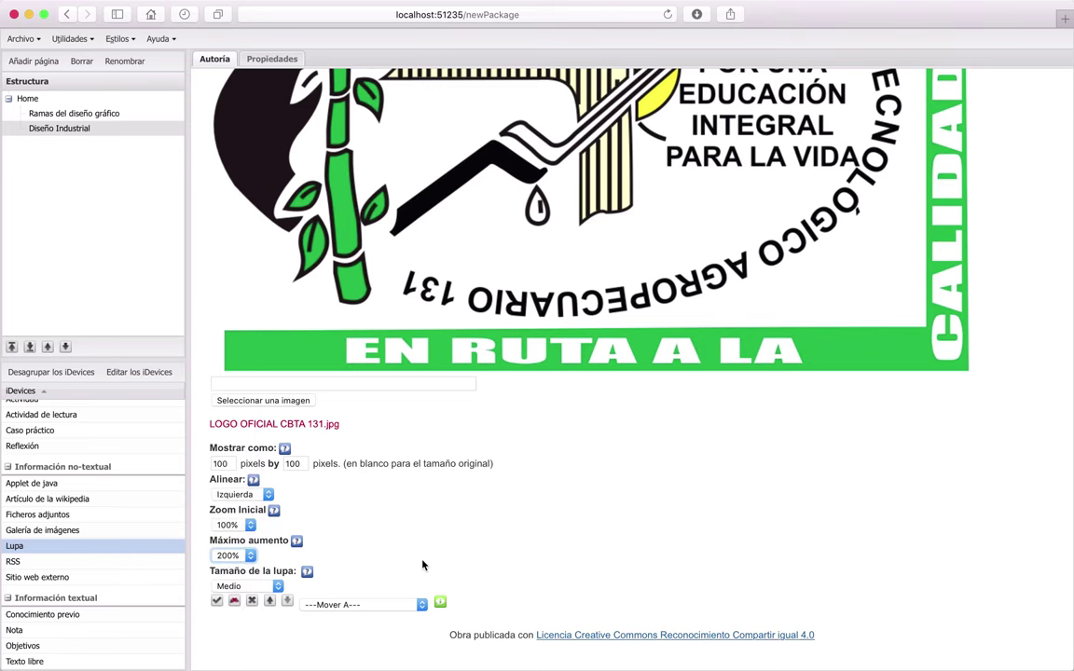
{"action": "left_click", "coordinate": [217, 602]}
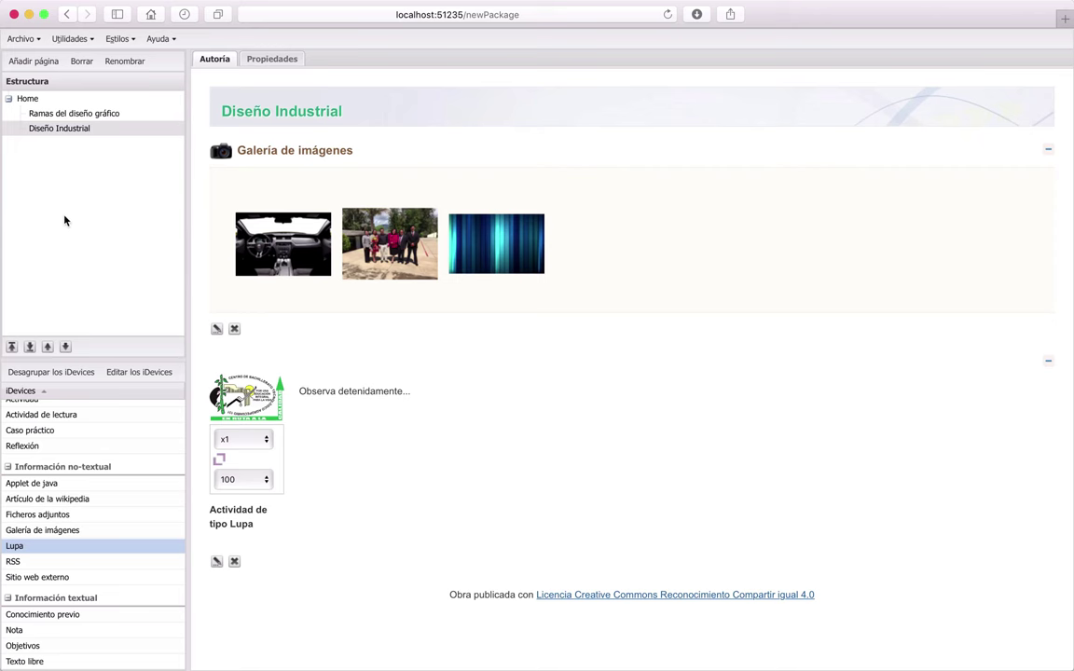
Step: Preview the package and look through the Ramas del diseño gráfico and Diseño Industrial pages
{"action": "left_click", "coordinate": [79, 41]}
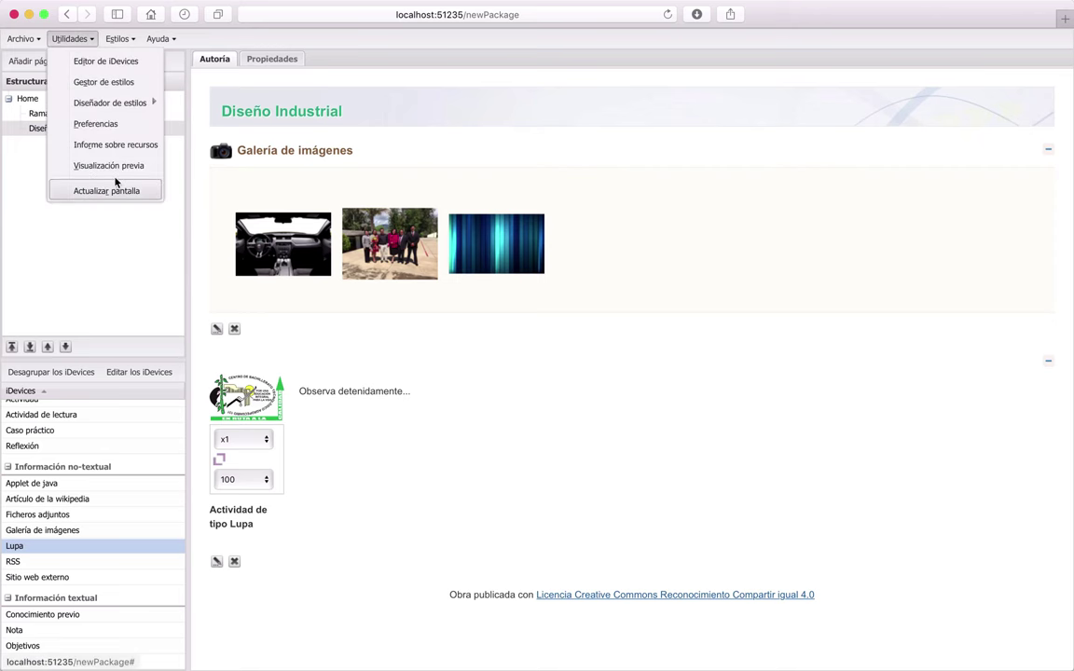
{"action": "left_click", "coordinate": [138, 169]}
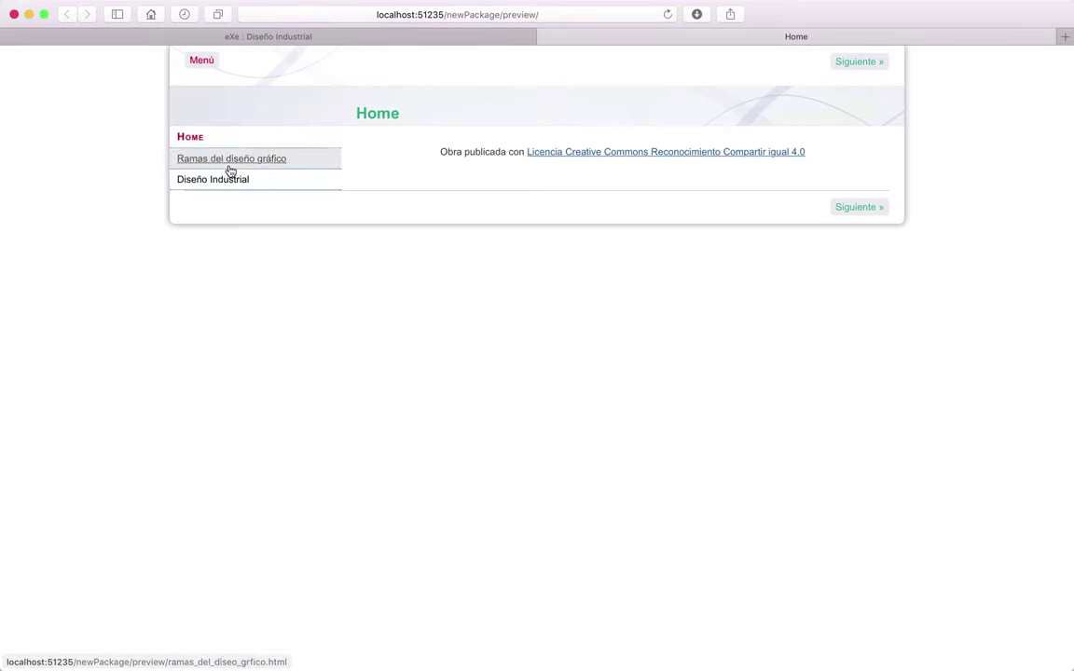
{"action": "left_click", "coordinate": [187, 143]}
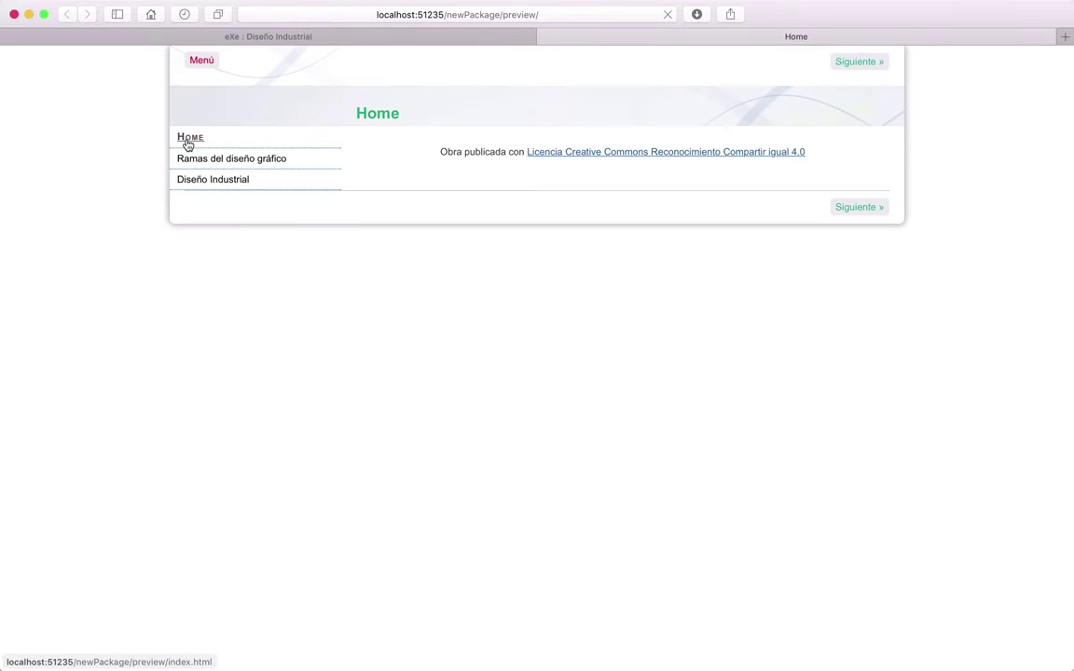
{"action": "left_click", "coordinate": [239, 165]}
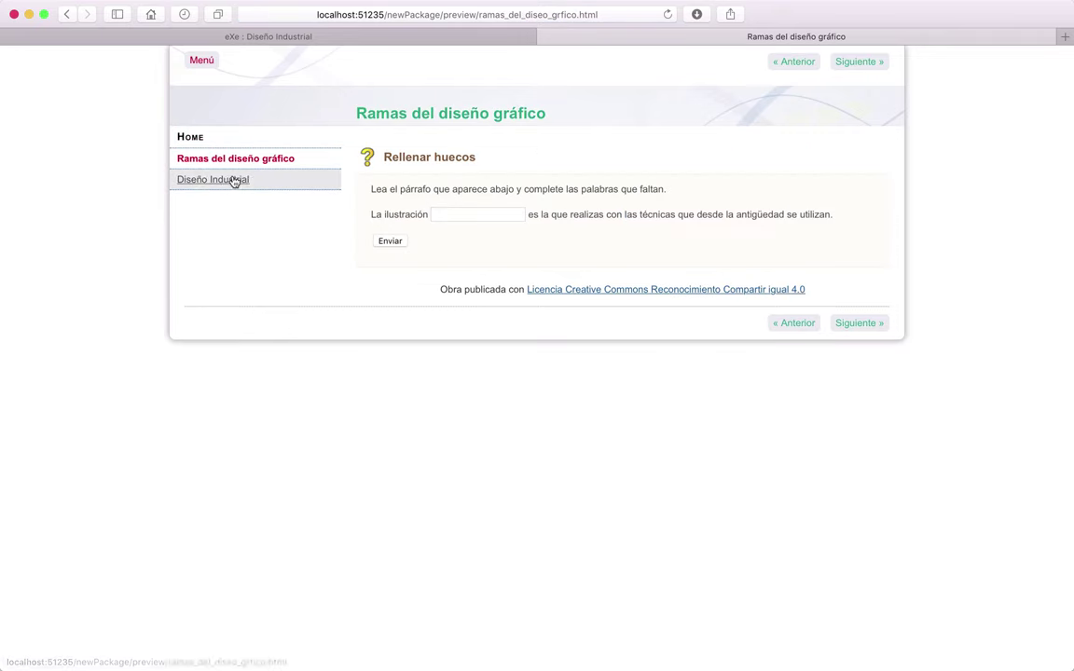
{"action": "left_click", "coordinate": [223, 182]}
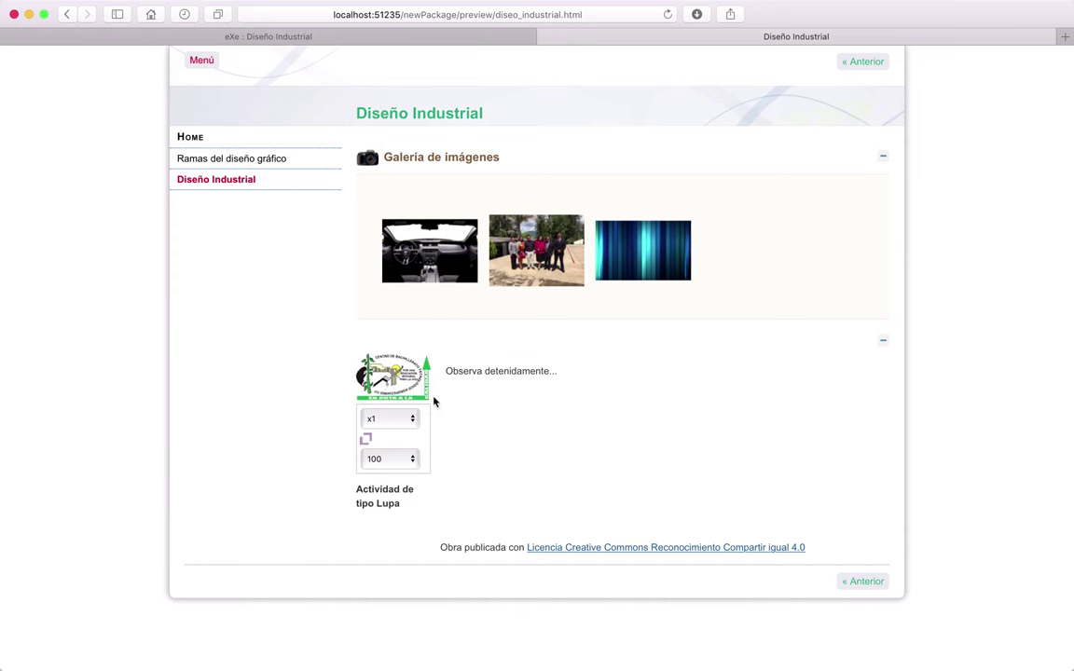
Step: Try the previewed magnifier on the Diseño Industrial page with x2.5 magnification and a lens size of 400
{"action": "left_click", "coordinate": [410, 419]}
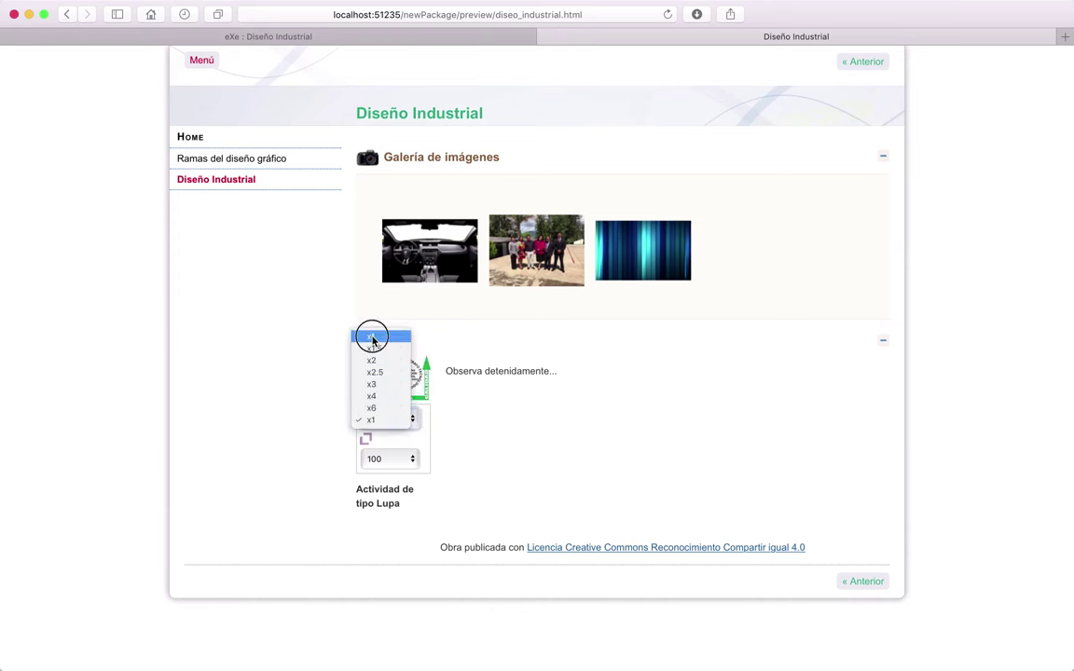
{"action": "left_click", "coordinate": [373, 338]}
{"action": "left_click", "coordinate": [412, 420]}
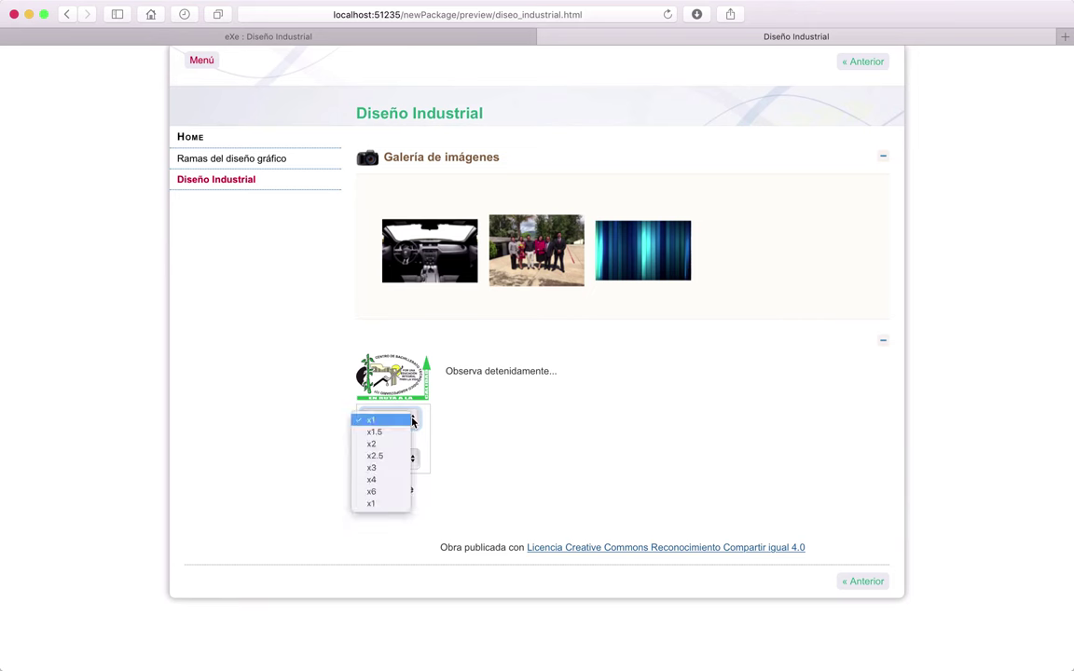
{"action": "left_click", "coordinate": [375, 456]}
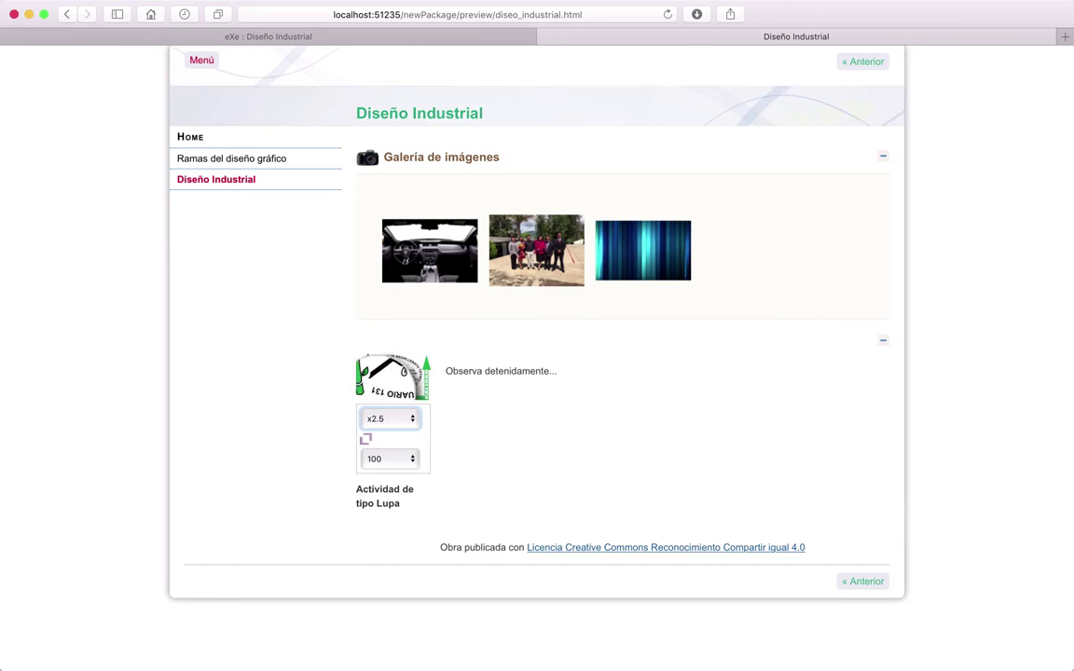
{"action": "left_click", "coordinate": [410, 462]}
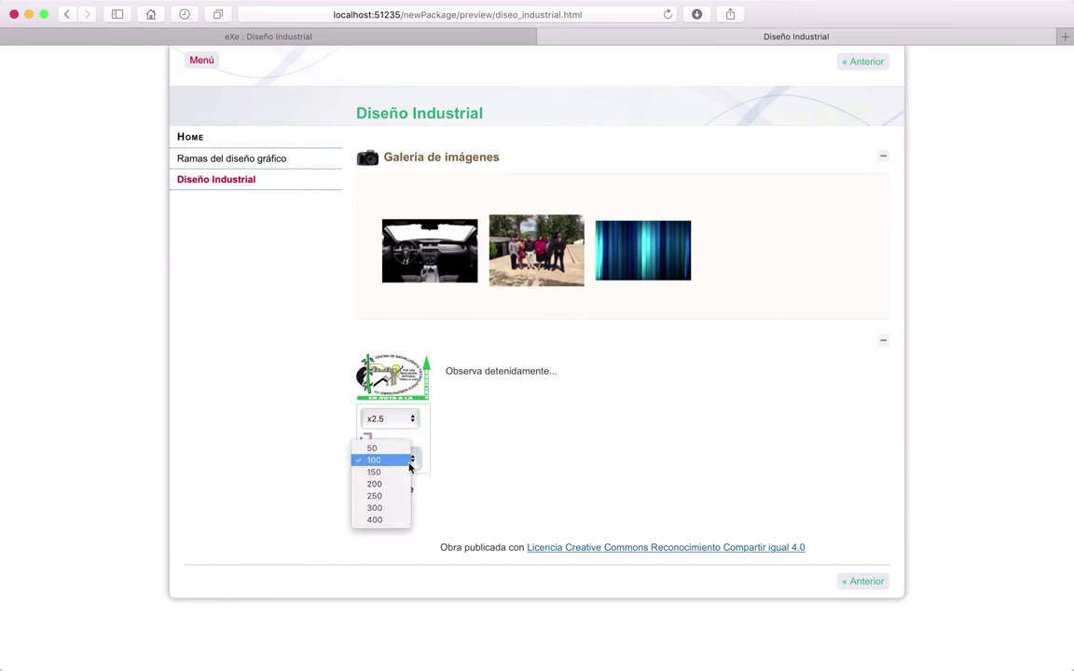
{"action": "left_click", "coordinate": [378, 520]}
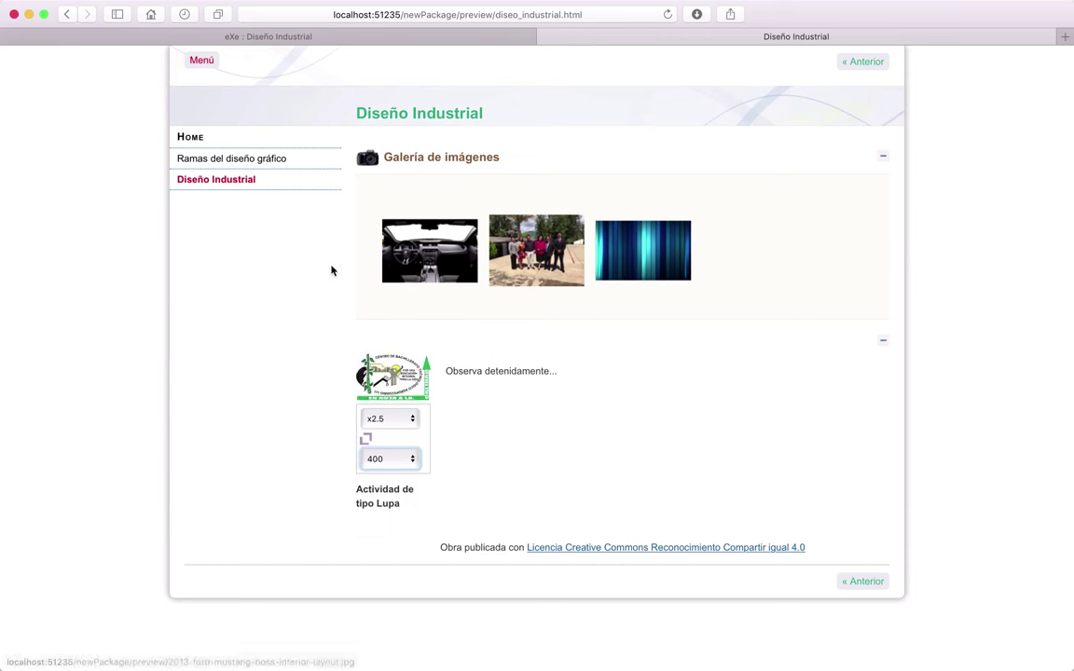
Step: Reopen the Lupa activity for editing in the authoring view and set its image display size to 1000 by 1000 pixels
{"action": "left_click", "coordinate": [290, 37]}
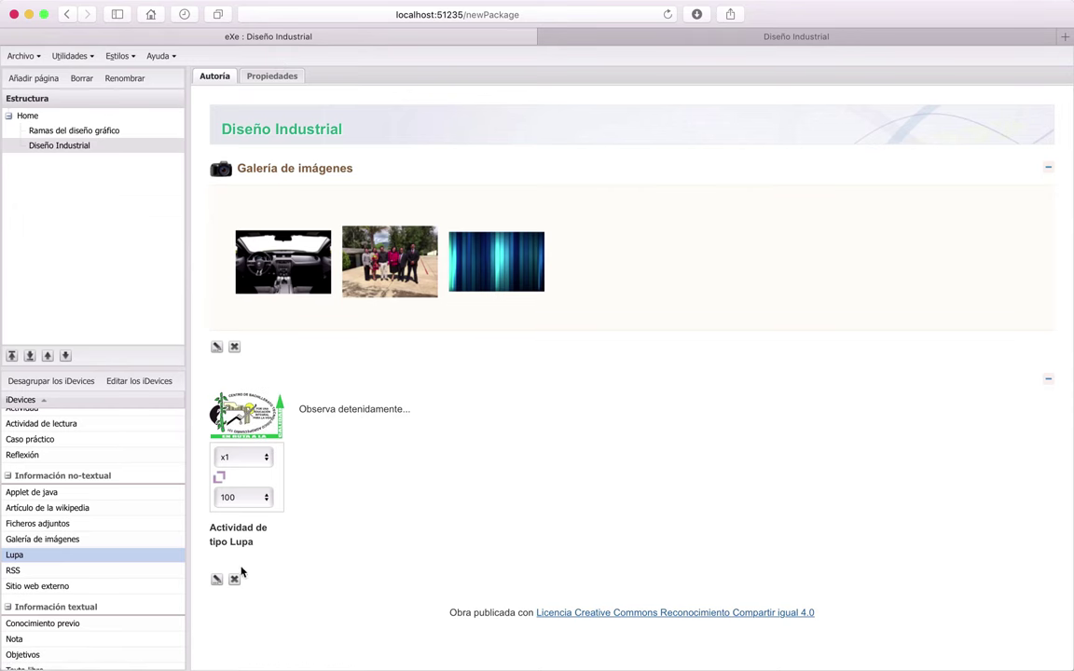
{"action": "left_click", "coordinate": [217, 579]}
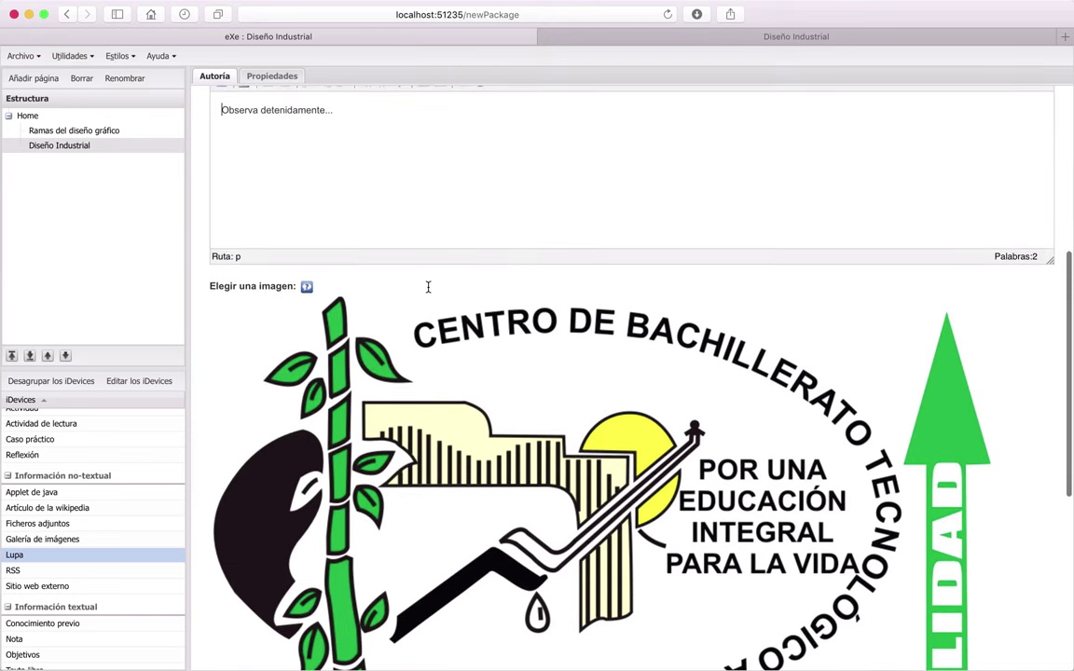
{"action": "scroll", "coordinate": [618, 364], "scroll_direction": "down", "scroll_amount": 5}
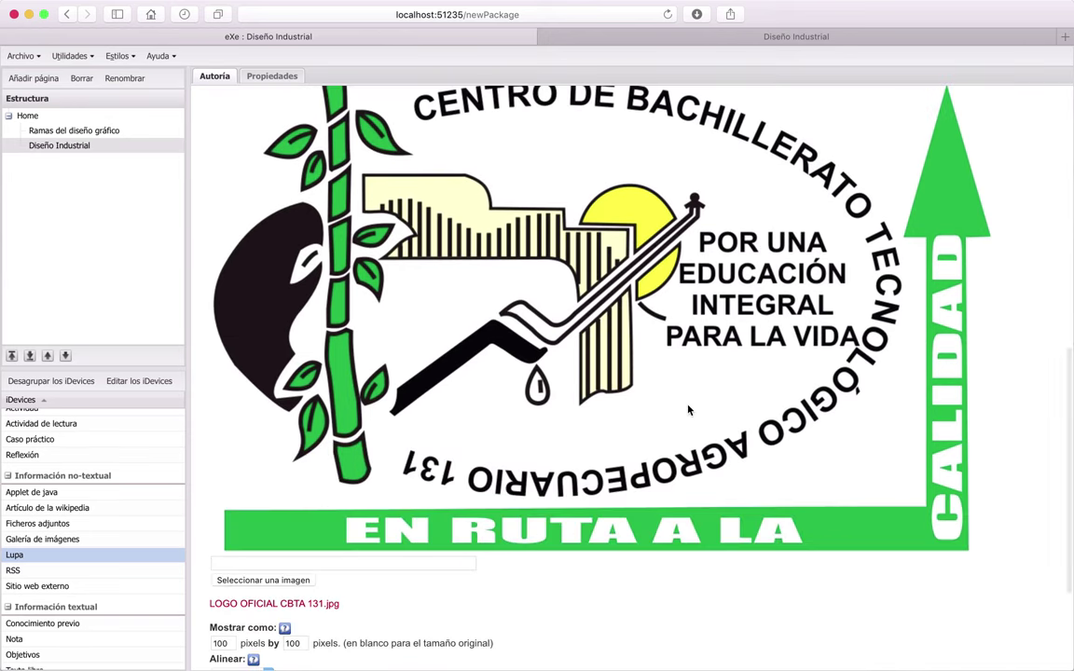
{"action": "scroll", "coordinate": [688, 410], "scroll_direction": "down", "scroll_amount": 4}
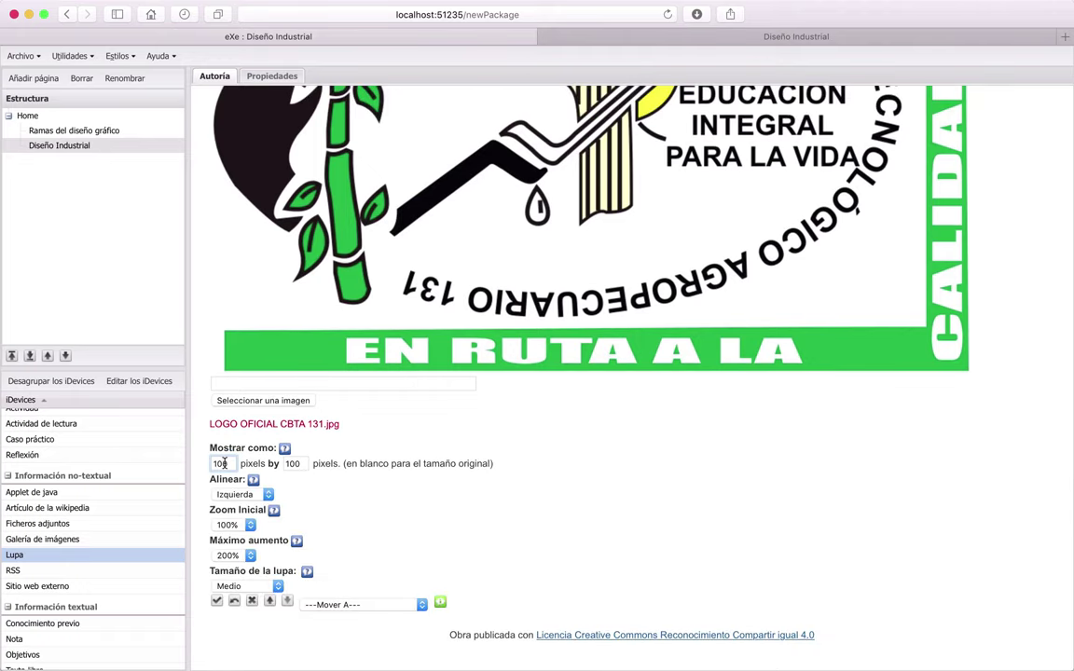
{"action": "left_click", "coordinate": [298, 463]}
{"action": "type", "text": "0"}
{"action": "left_click", "coordinate": [632, 479]}
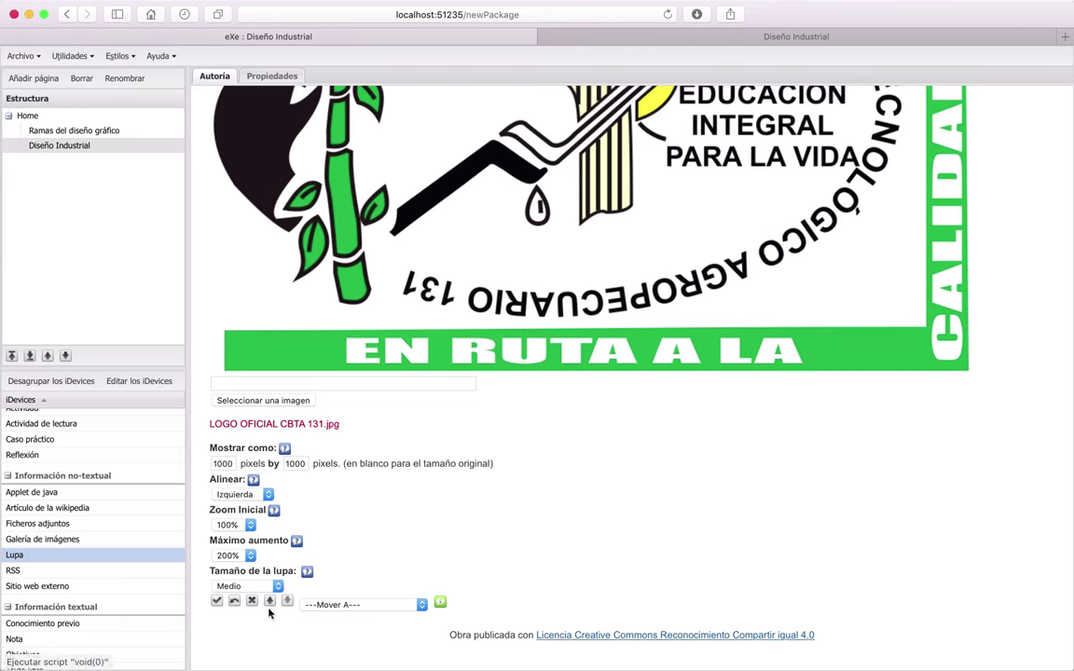
Step: Move the Lupa activity to the Ramas del diseño gráfico page and save it
{"action": "left_click", "coordinate": [317, 605]}
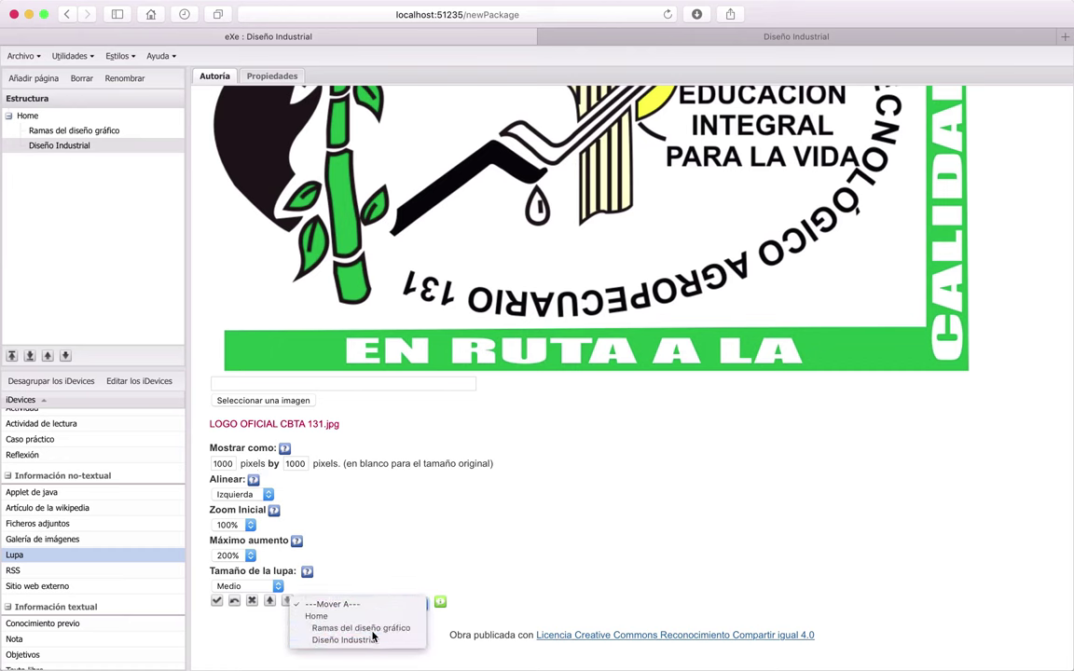
{"action": "left_click", "coordinate": [371, 630]}
{"action": "left_click", "coordinate": [216, 601]}
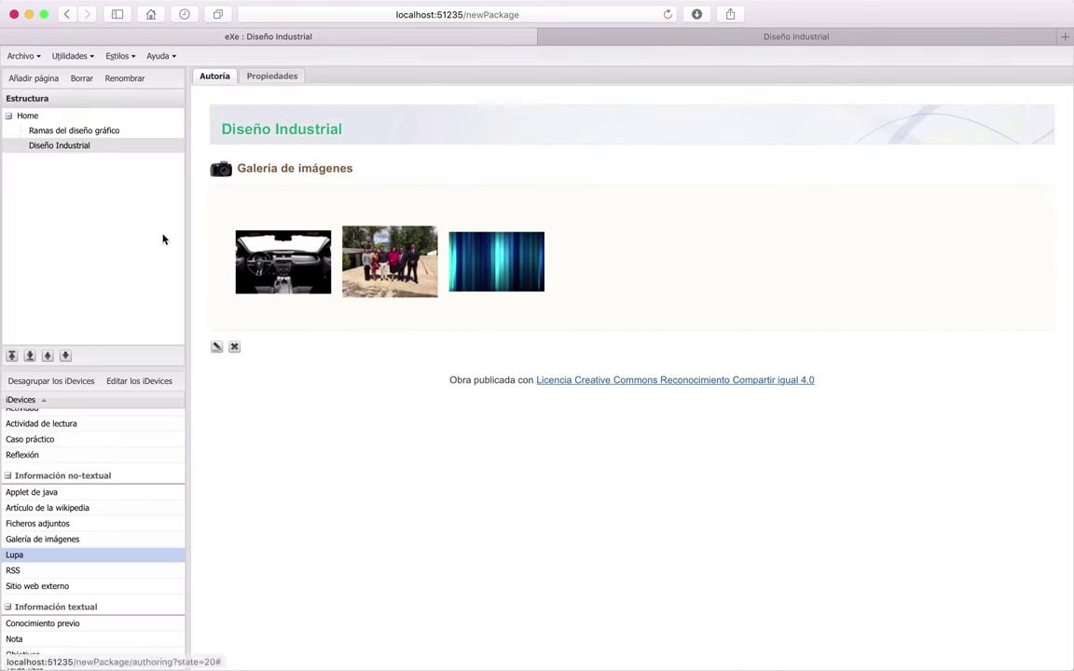
Step: Preview the package again and examine the enlarged Lupa activity on the Ramas del diseño gráfico page
{"action": "left_click", "coordinate": [86, 56]}
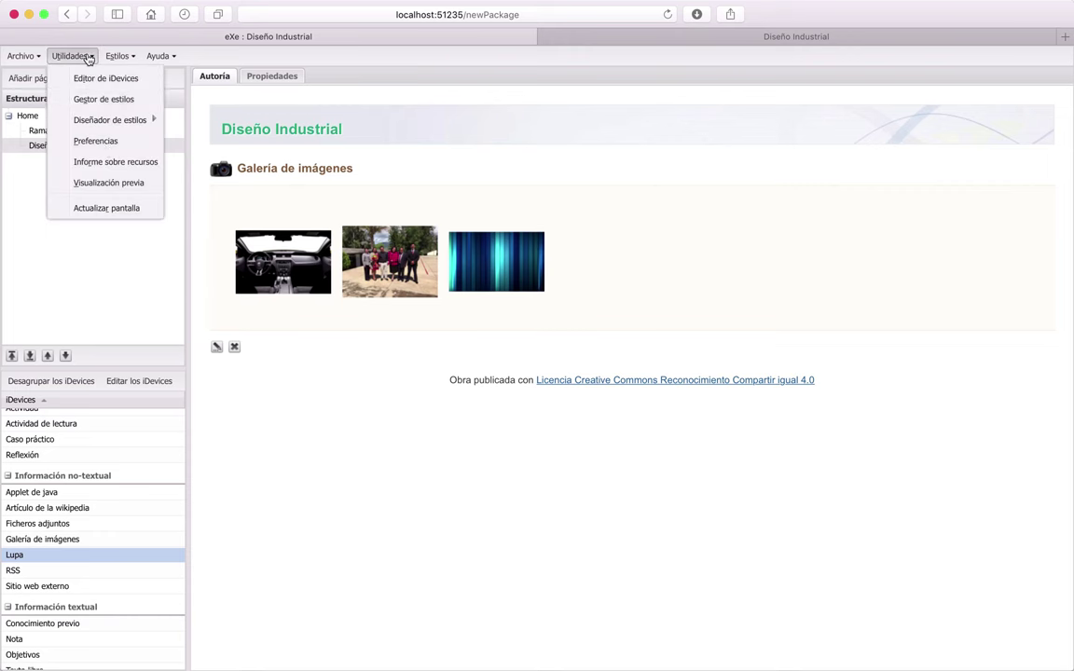
{"action": "left_click", "coordinate": [100, 184]}
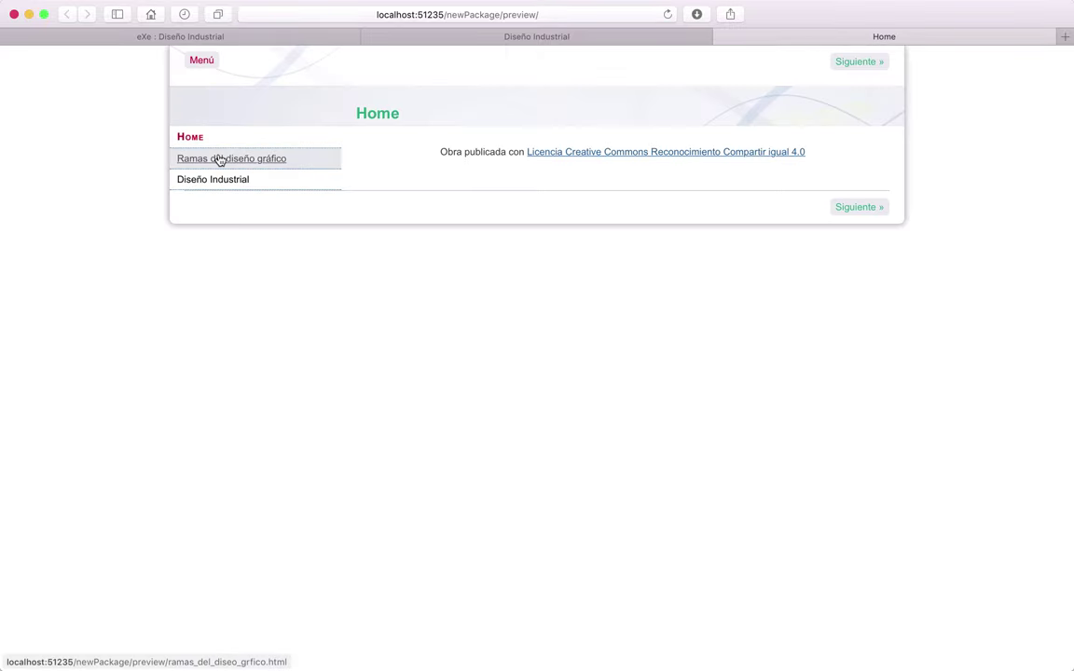
{"action": "left_click", "coordinate": [219, 161]}
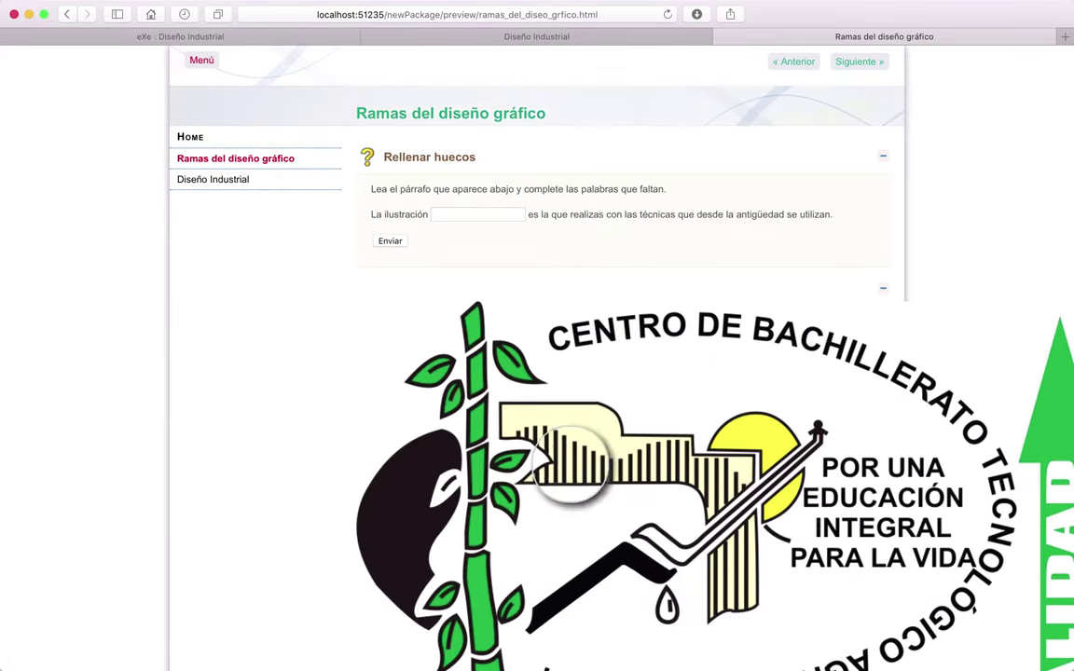
{"action": "scroll", "coordinate": [395, 427], "scroll_direction": "down", "scroll_amount": 5}
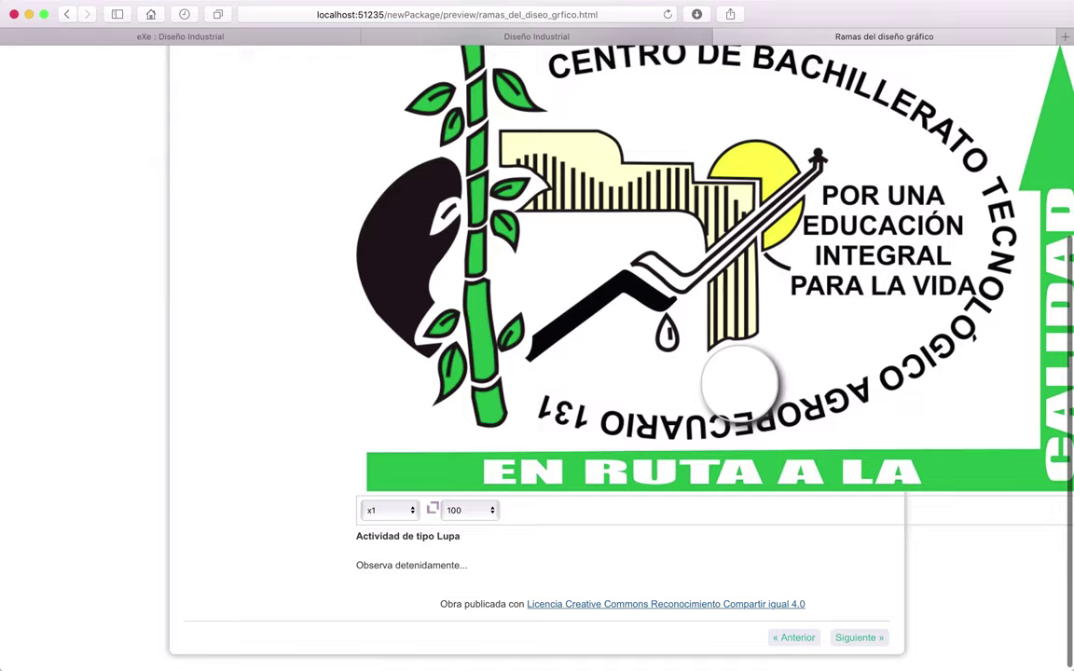
{"action": "scroll", "coordinate": [740, 382], "scroll_direction": "up", "scroll_amount": 6}
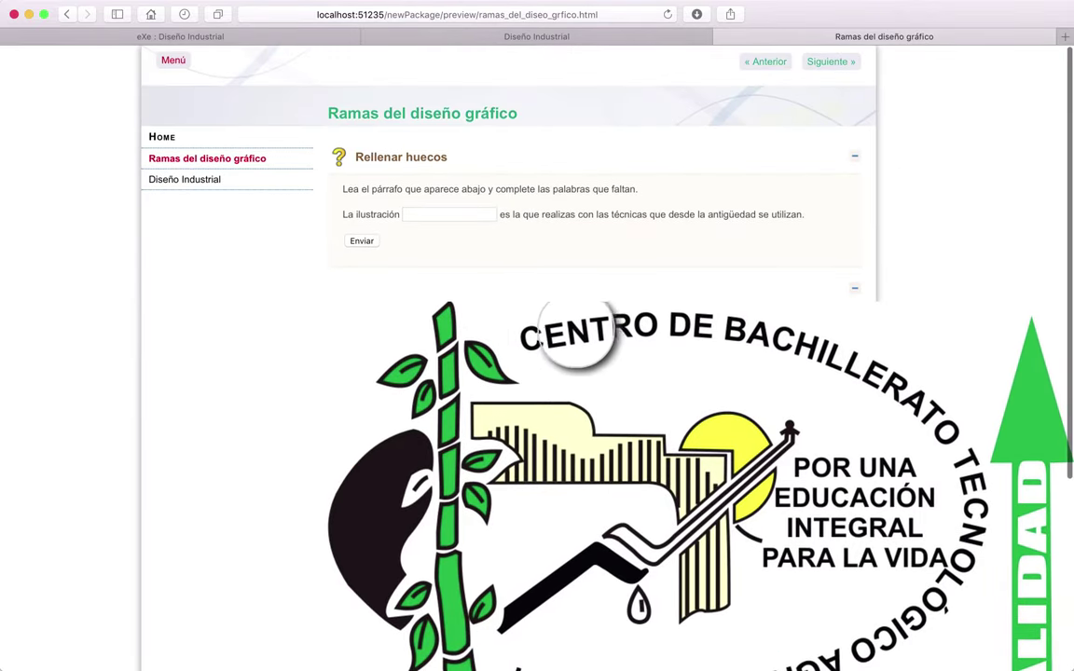
{"action": "scroll", "coordinate": [475, 392], "scroll_direction": "down", "scroll_amount": 4}
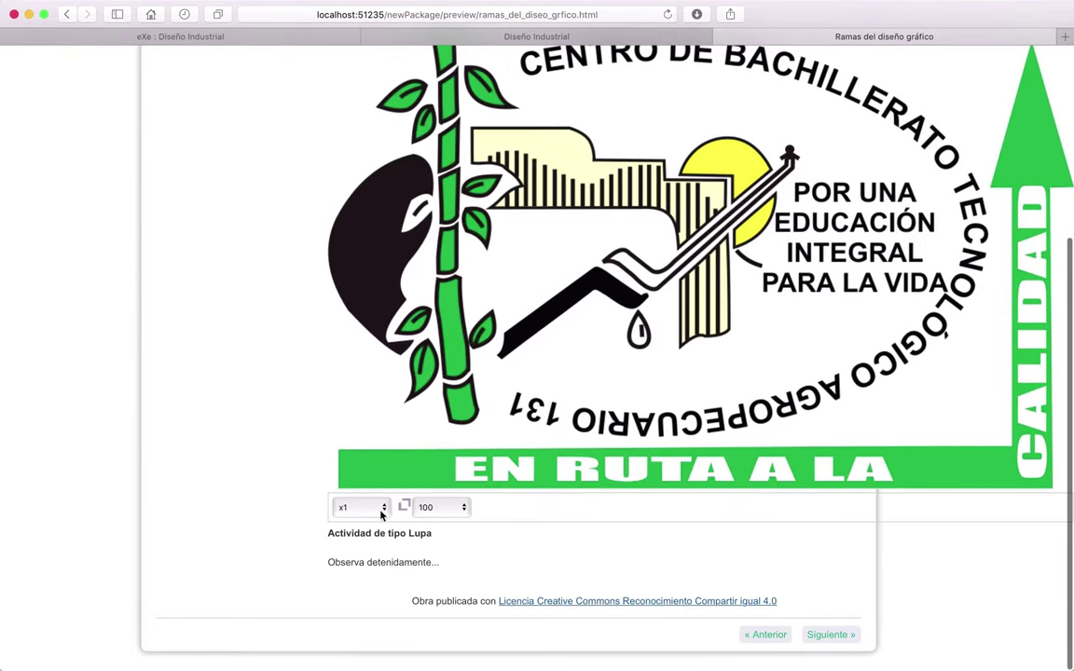
Step: Test the previewed magnifier on the logo with x3 magnification and a lens size of 250
{"action": "left_click", "coordinate": [382, 514]}
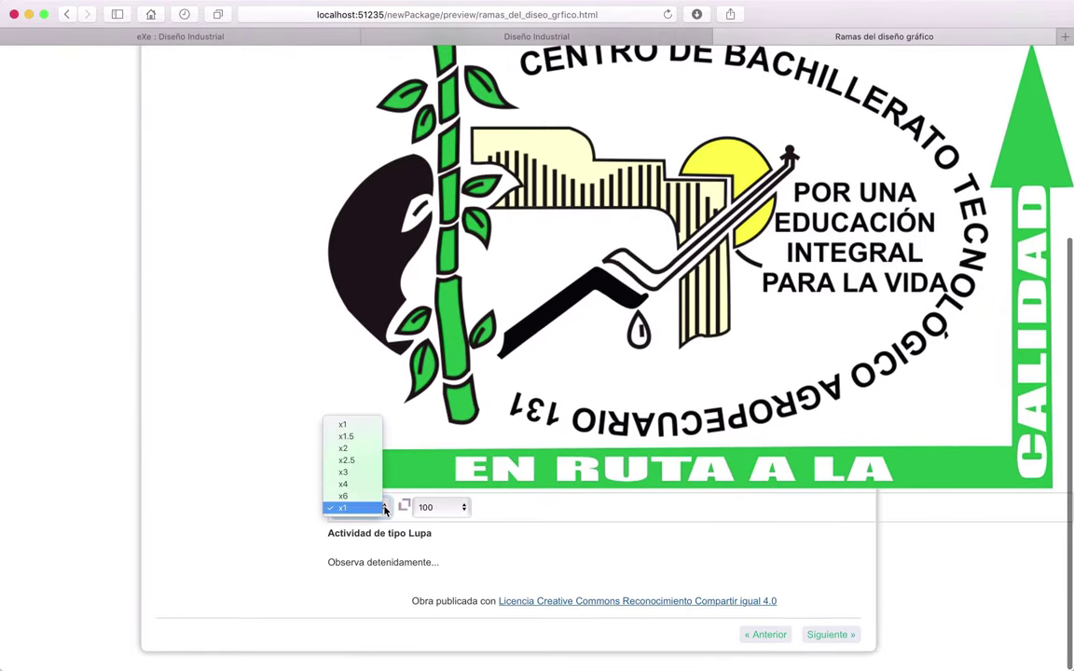
{"action": "left_click", "coordinate": [343, 473]}
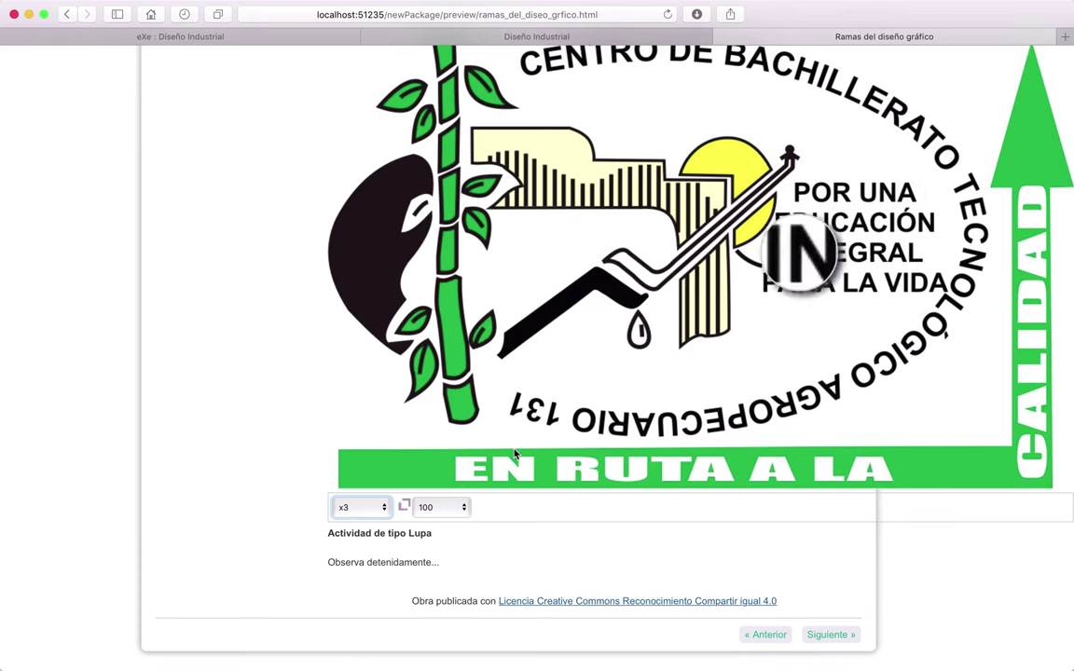
{"action": "left_click", "coordinate": [463, 511]}
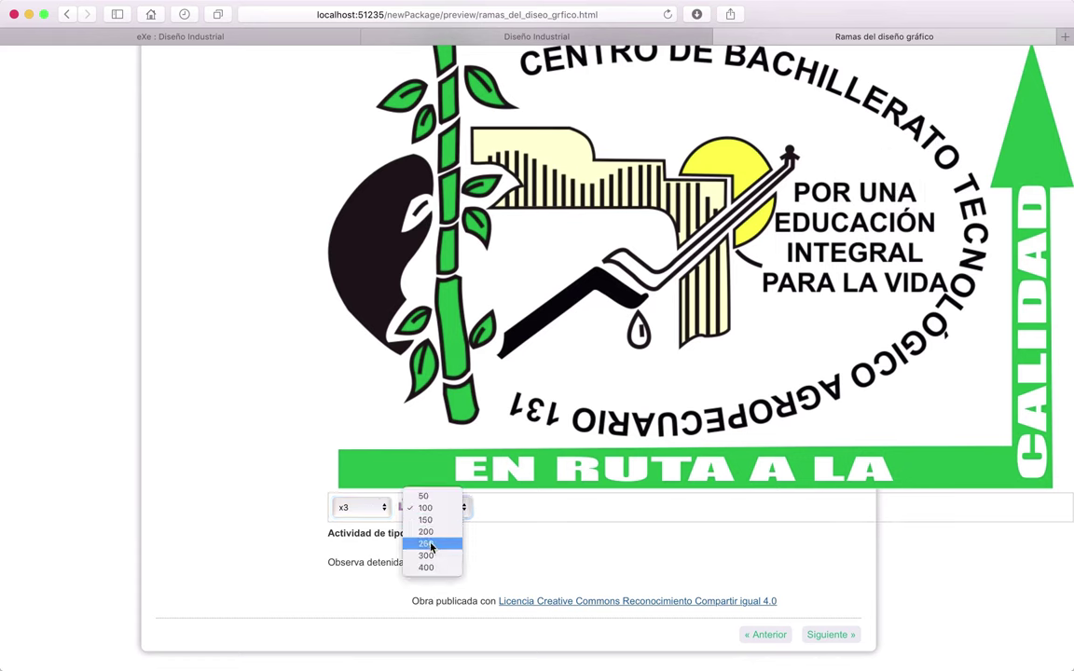
{"action": "left_click", "coordinate": [429, 545]}
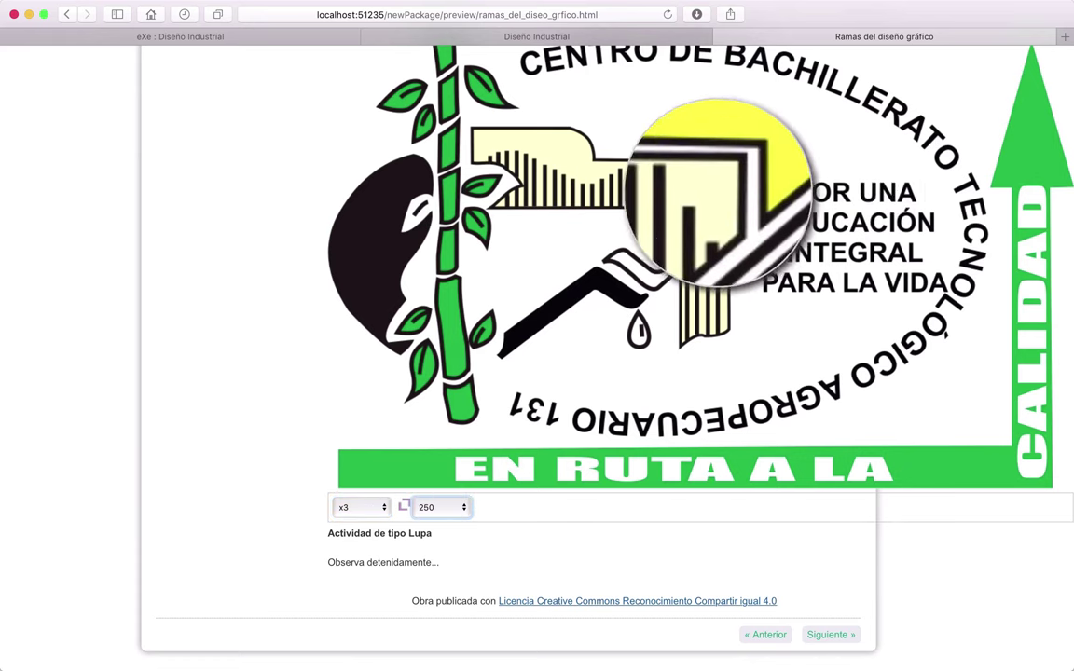
{"action": "scroll", "coordinate": [792, 102], "scroll_direction": "up", "scroll_amount": 5}
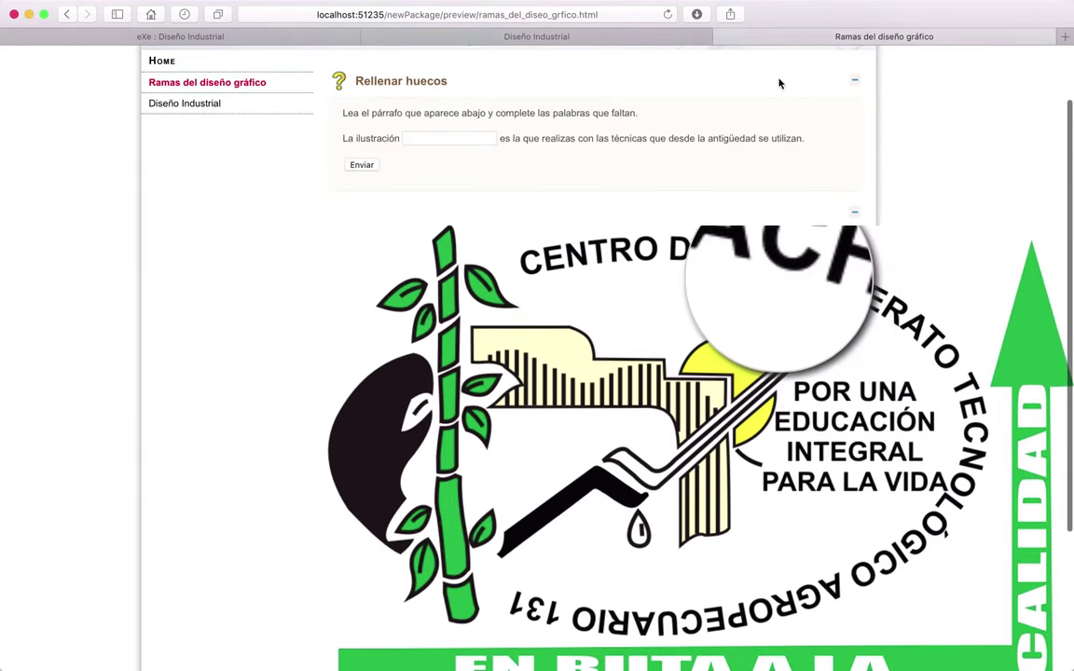
Step: Toggle the navigation menu in the Diseño Industrial preview and close the package previews to return to the authoring view
{"action": "scroll", "coordinate": [438, 326], "scroll_direction": "up", "scroll_amount": 2}
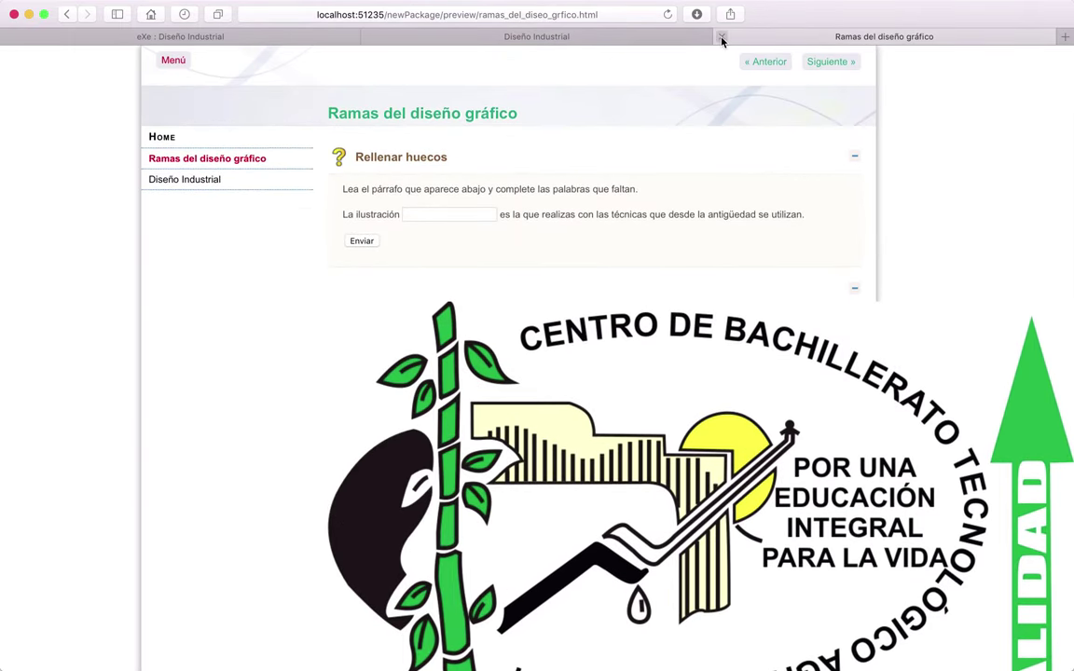
{"action": "left_click", "coordinate": [721, 38]}
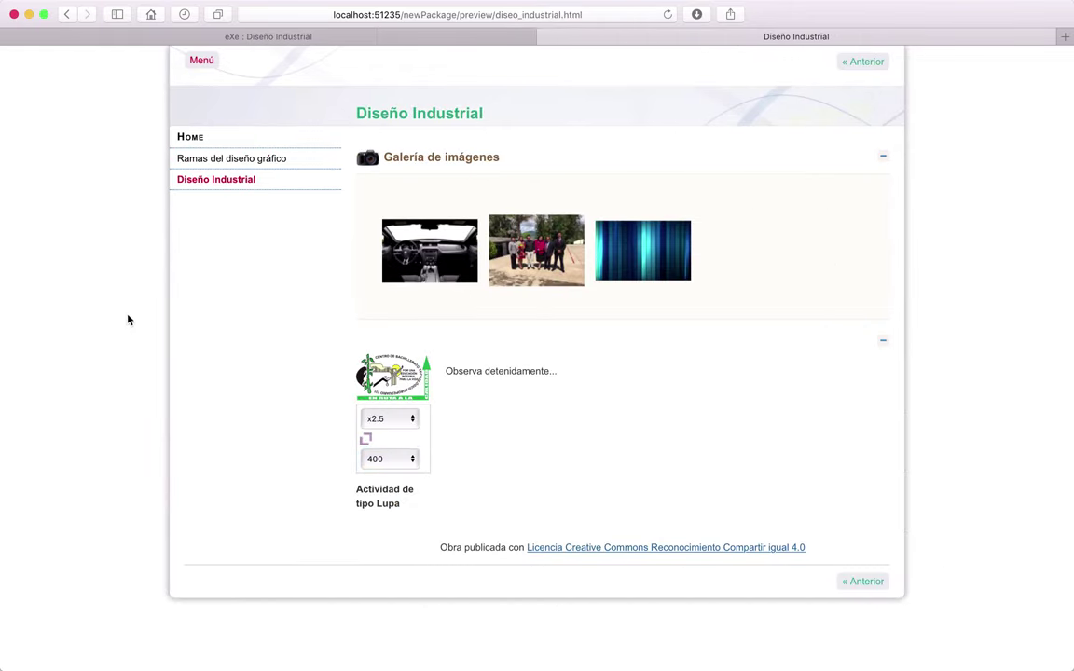
{"action": "left_click", "coordinate": [203, 61]}
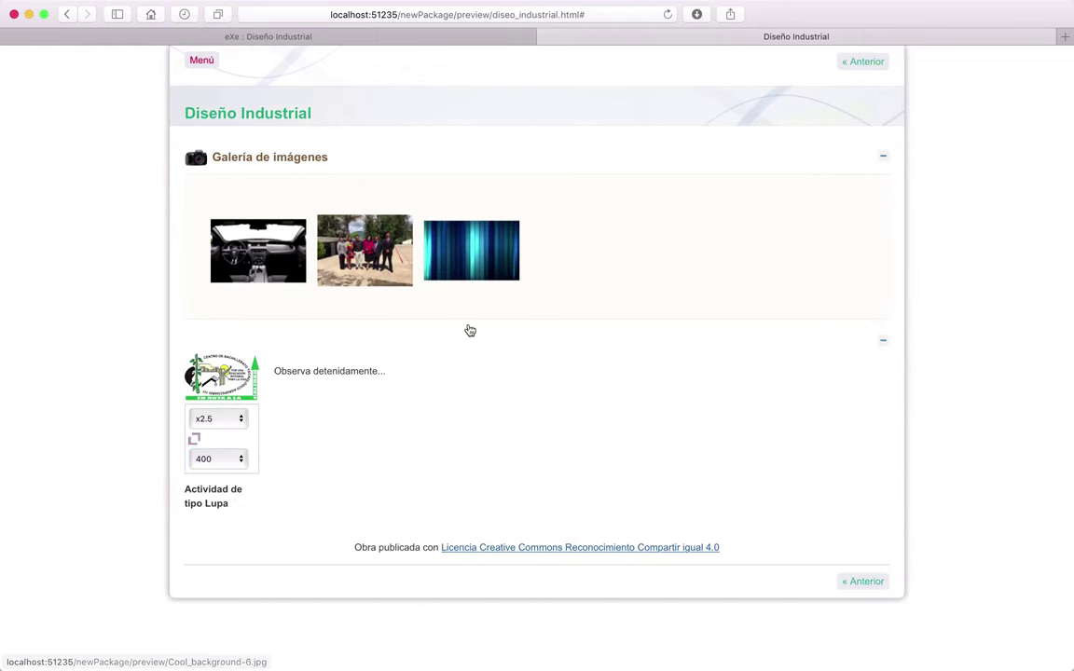
{"action": "left_click", "coordinate": [545, 37]}
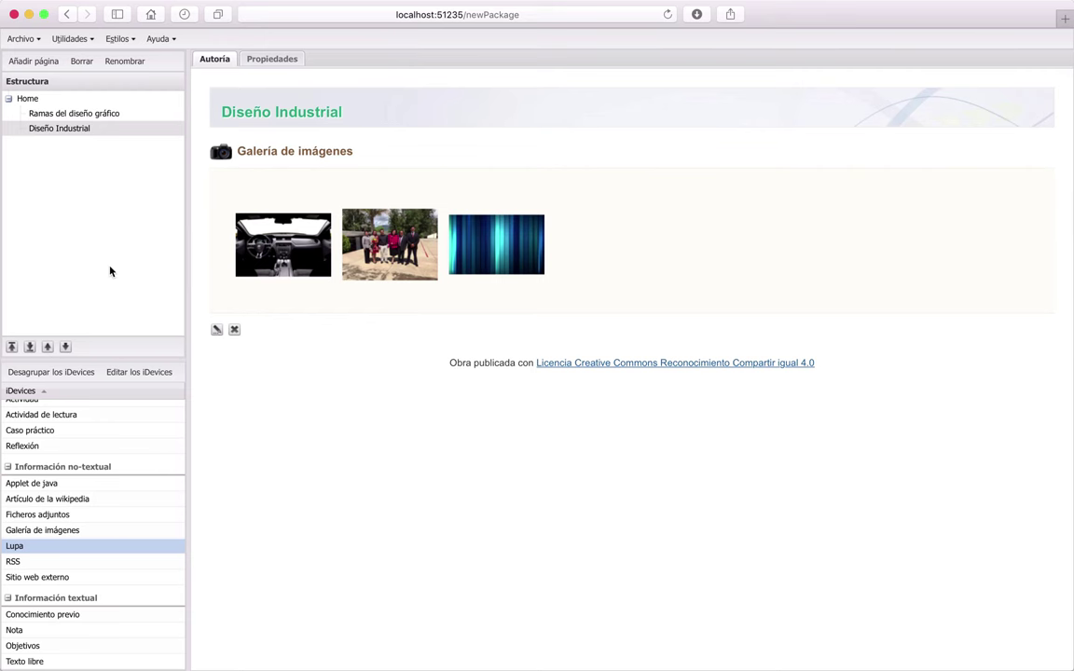
Step: Export the package as SCORM1.2 to the Documents folder under the name Mi Primer Scorm
{"action": "left_click", "coordinate": [32, 42]}
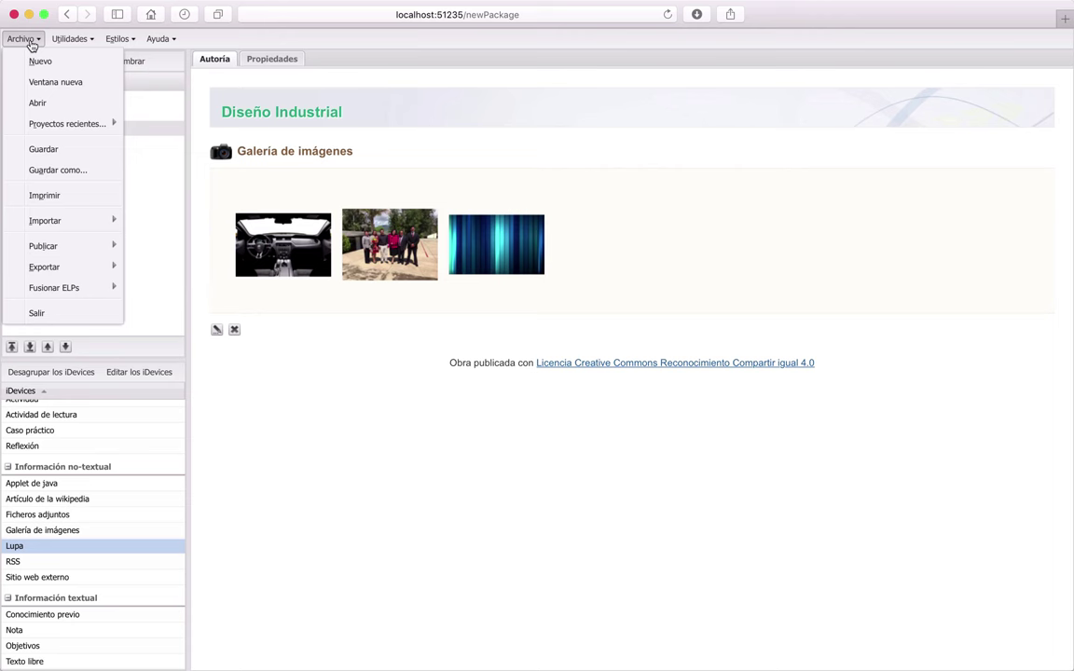
{"action": "mouse_move", "coordinate": [73, 258]}
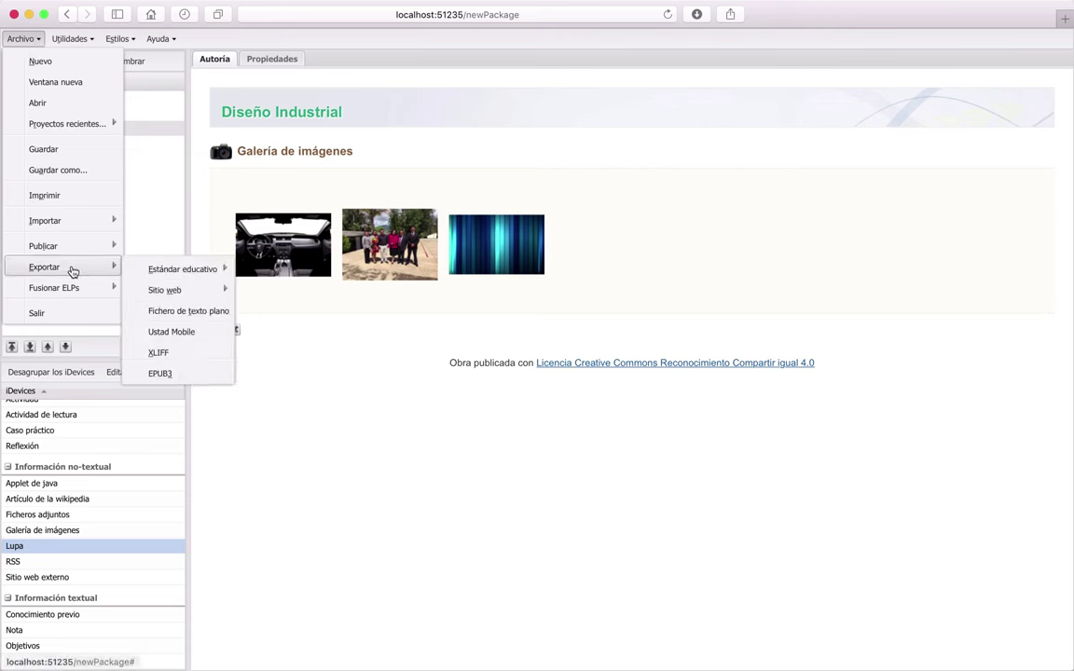
{"action": "mouse_move", "coordinate": [174, 271]}
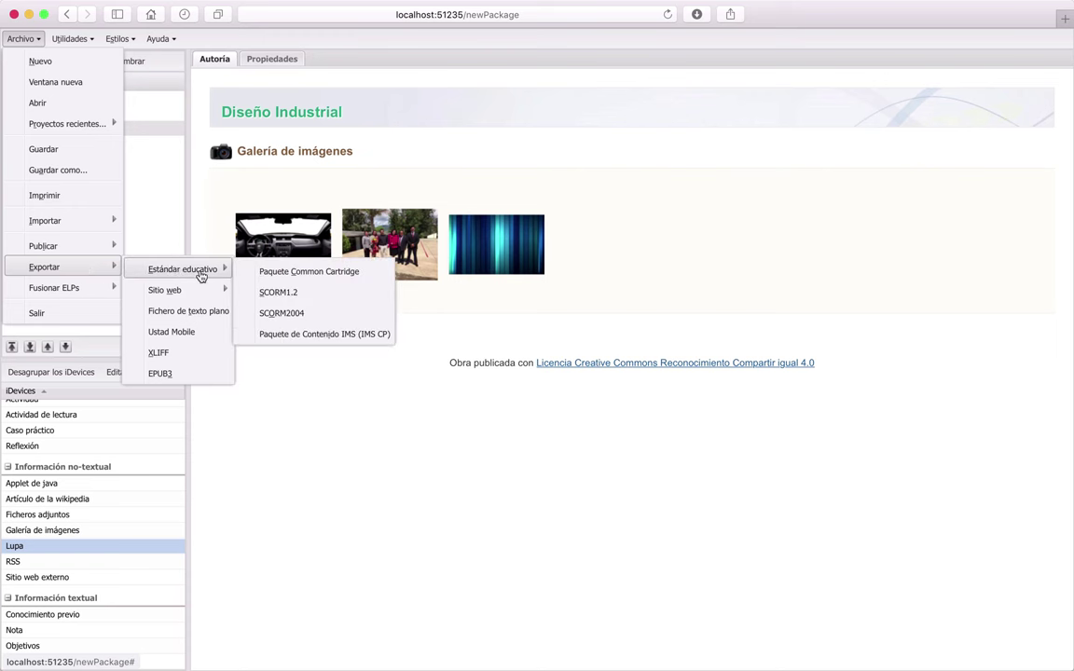
{"action": "left_click", "coordinate": [299, 294]}
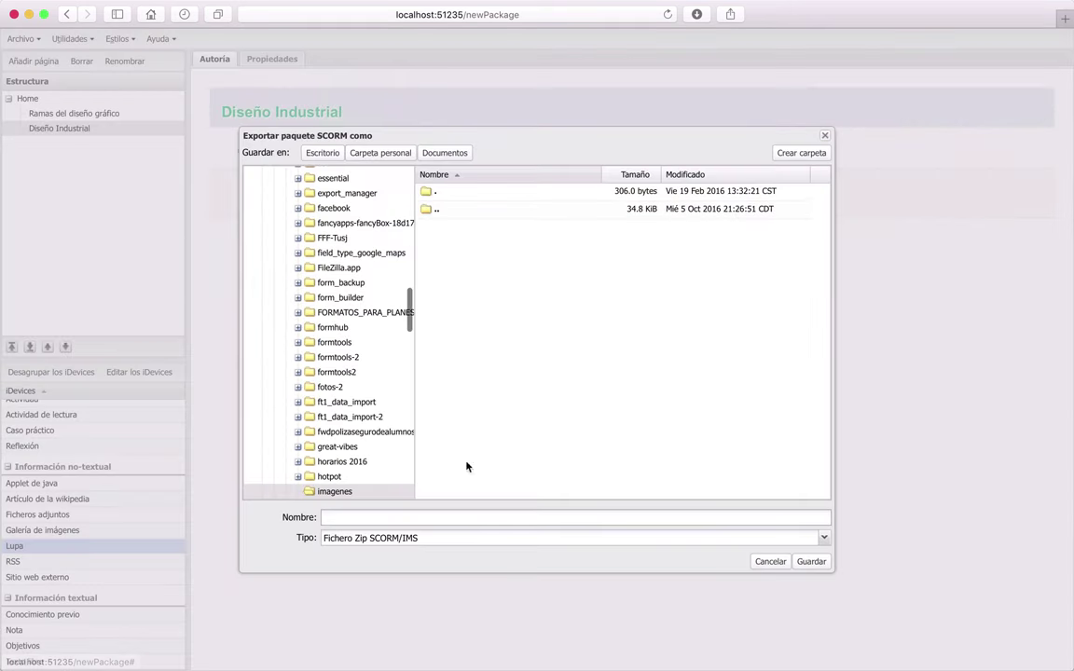
{"action": "left_click", "coordinate": [362, 520]}
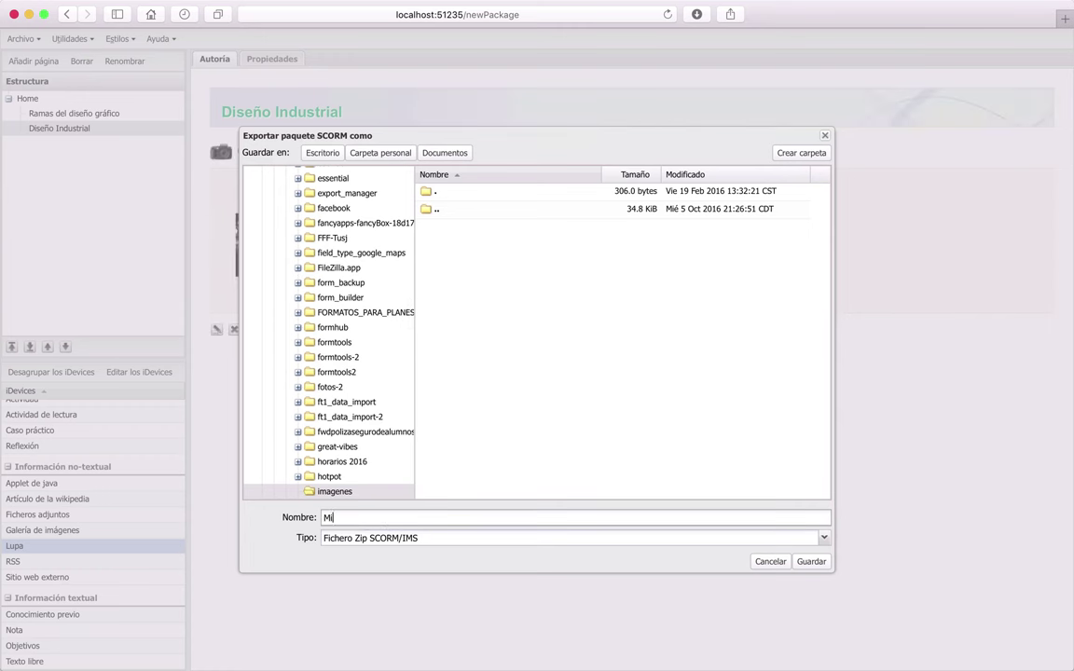
{"action": "type", "text": "Mi Primer Scorm"}
{"action": "left_click", "coordinate": [455, 157]}
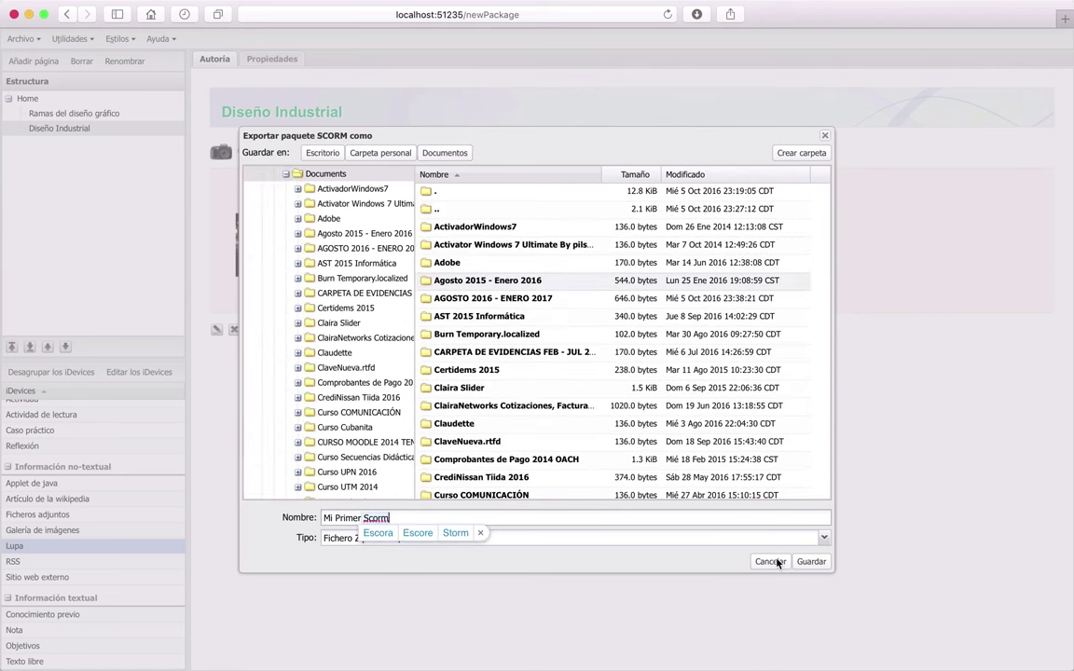
{"action": "left_click", "coordinate": [480, 532]}
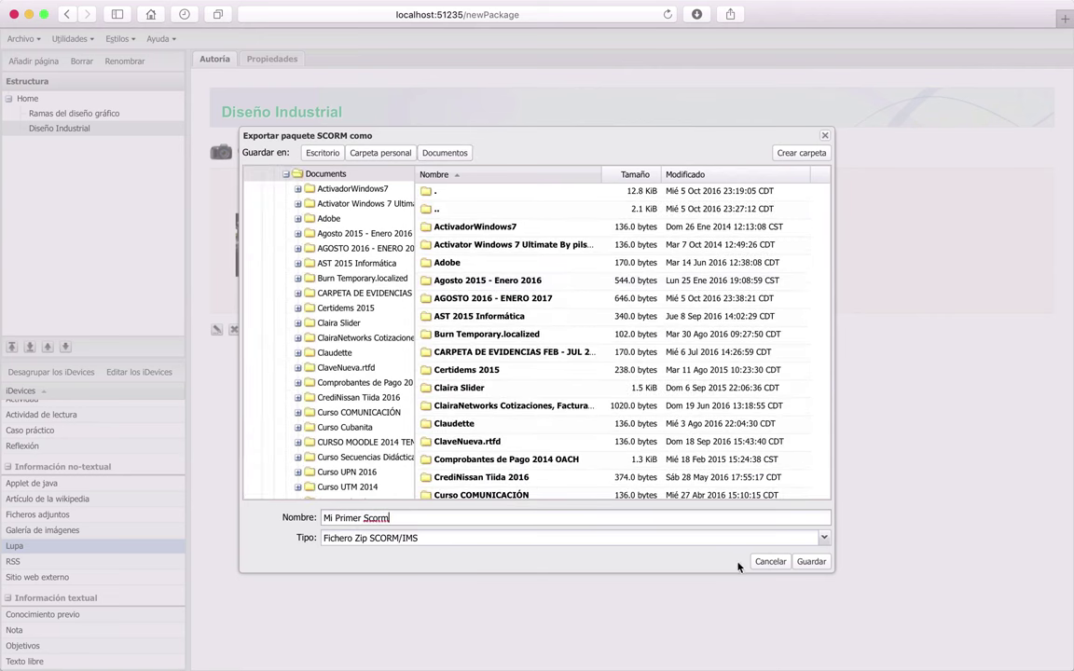
{"action": "left_click", "coordinate": [810, 562]}
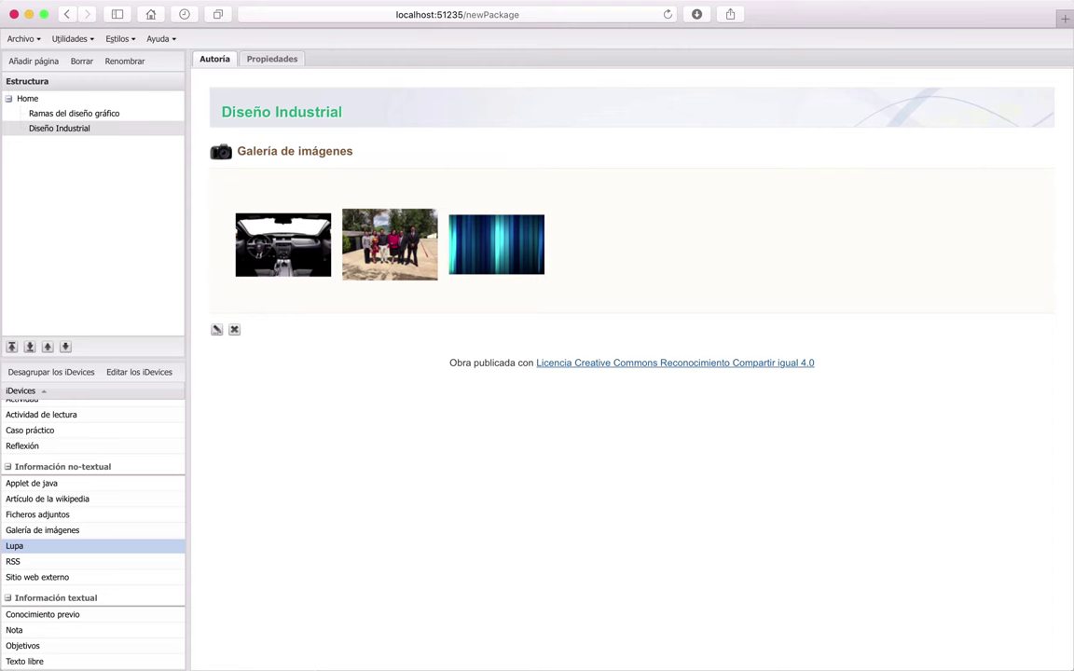
Step: Dismiss the export notice and leave the eXeLearning authoring page
{"action": "mouse_move", "coordinate": [201, 655]}
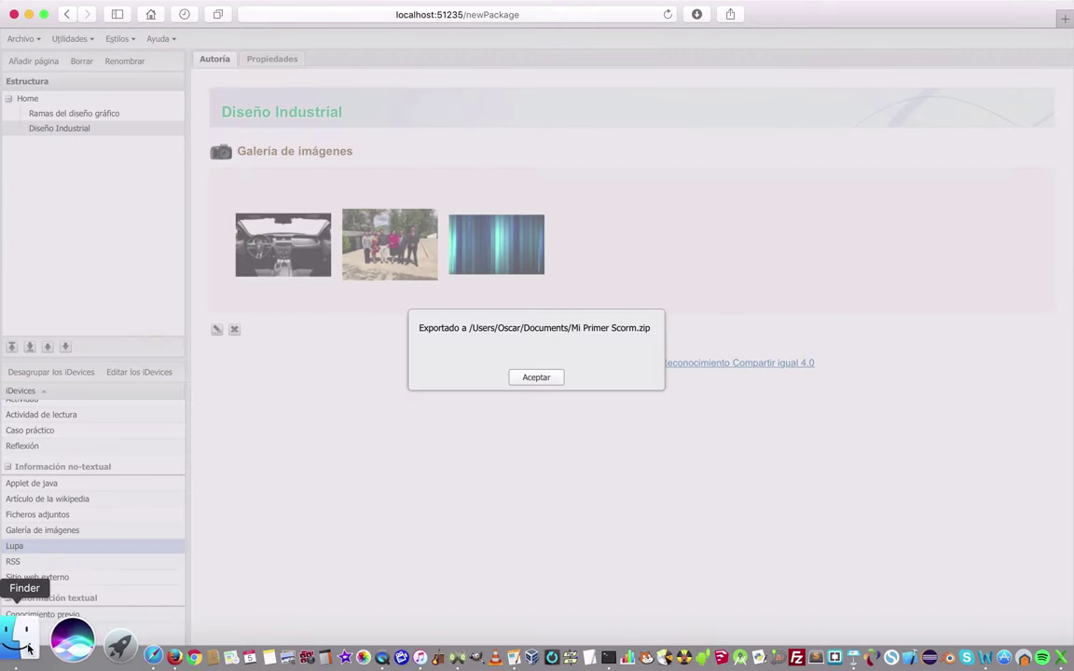
{"action": "left_click", "coordinate": [20, 649]}
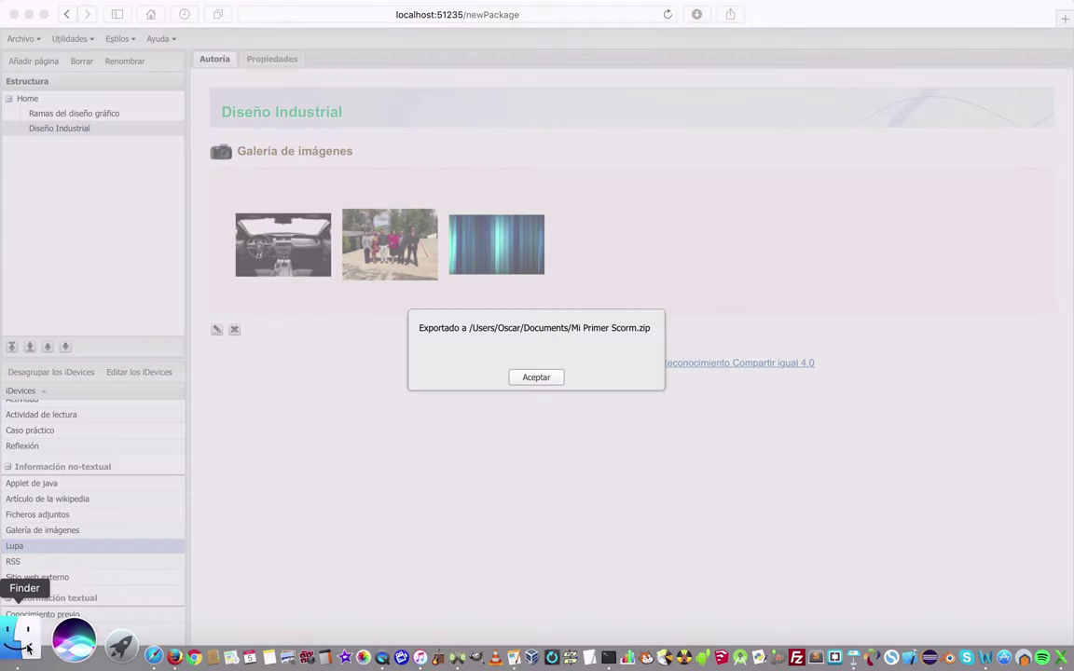
{"action": "left_click", "coordinate": [538, 380]}
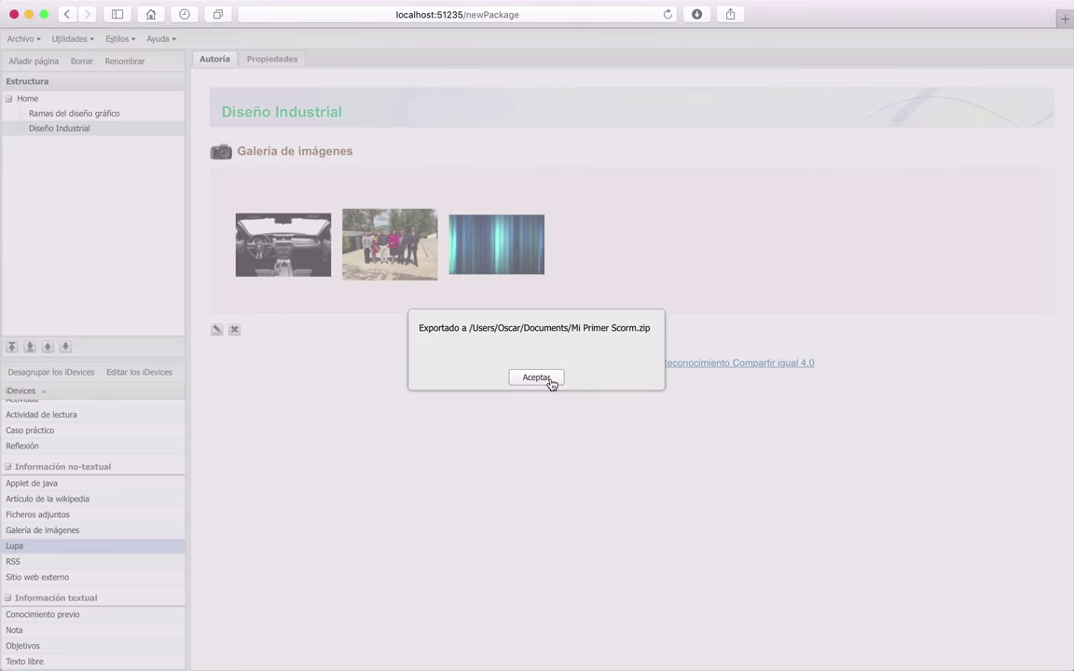
{"action": "left_click", "coordinate": [551, 383]}
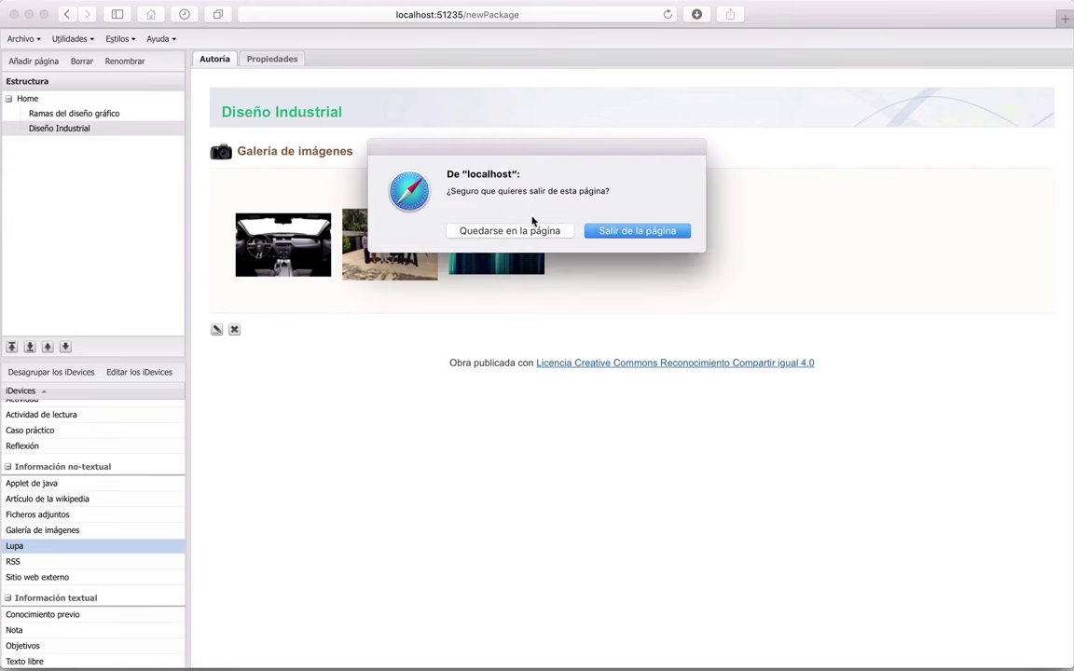
{"action": "left_click", "coordinate": [588, 231]}
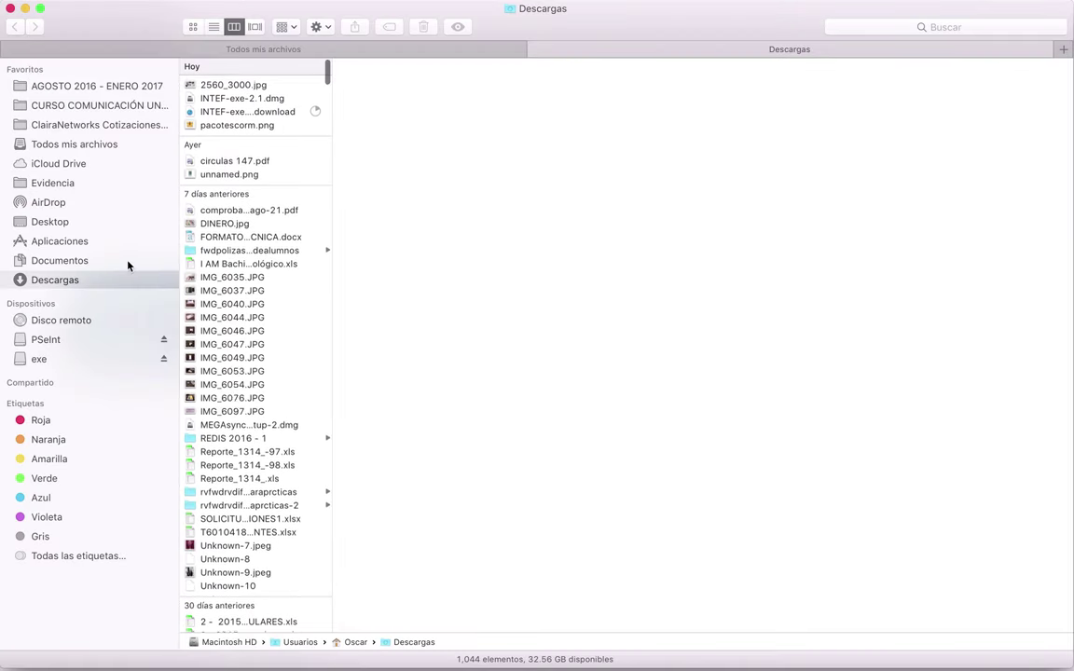
Step: In Finder, locate and select the exported Mi Primer Scorm.zip in the Documents folder
{"action": "left_click", "coordinate": [72, 244]}
{"action": "left_click", "coordinate": [70, 260]}
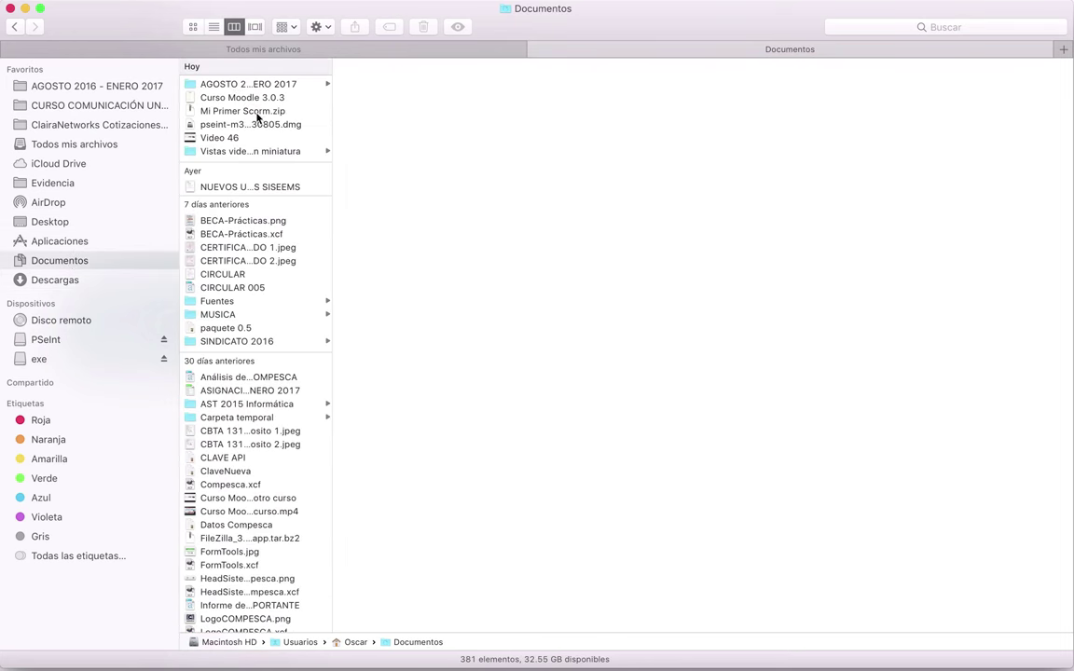
{"action": "left_click", "coordinate": [227, 112]}
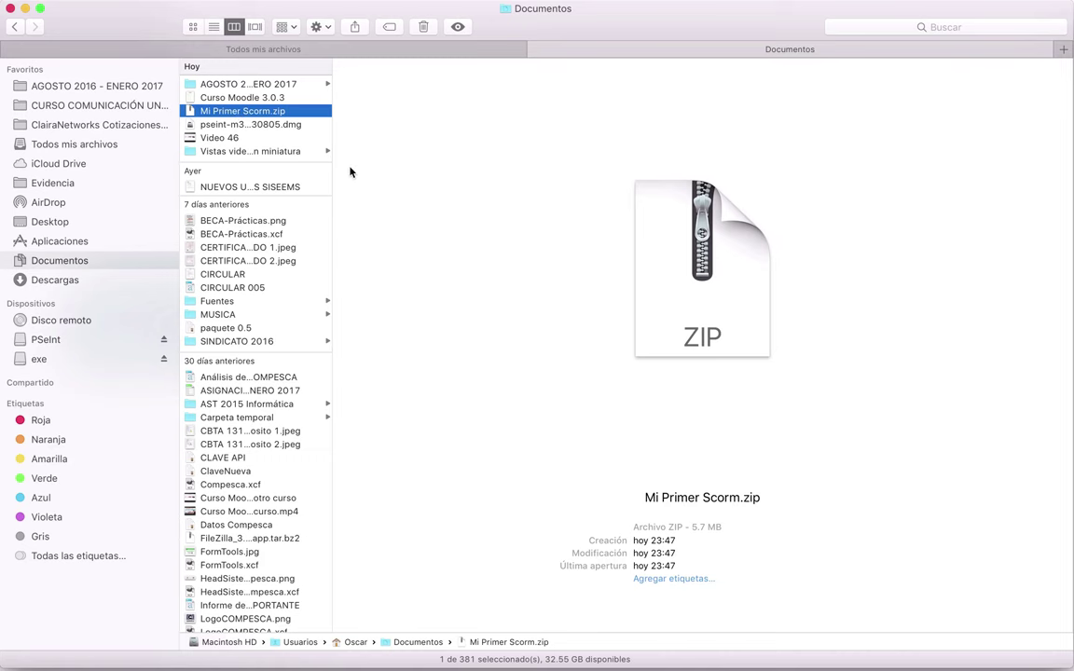
{"action": "key", "text": "ctrl+Up"}
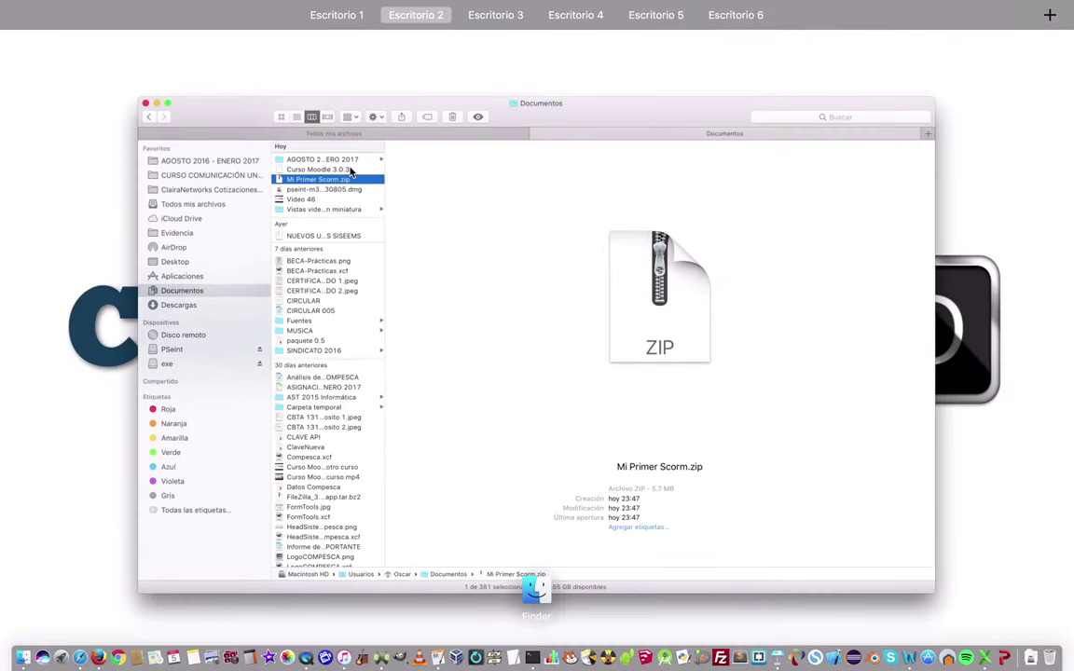
{"action": "left_click", "coordinate": [497, 220]}
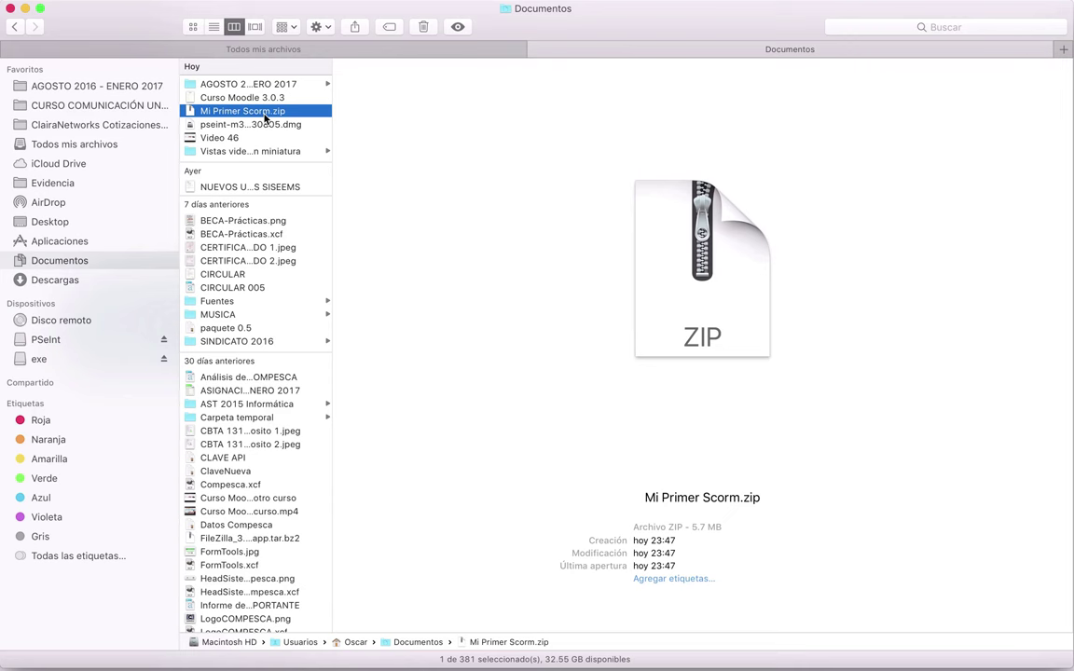
{"action": "mouse_move", "coordinate": [382, 652]}
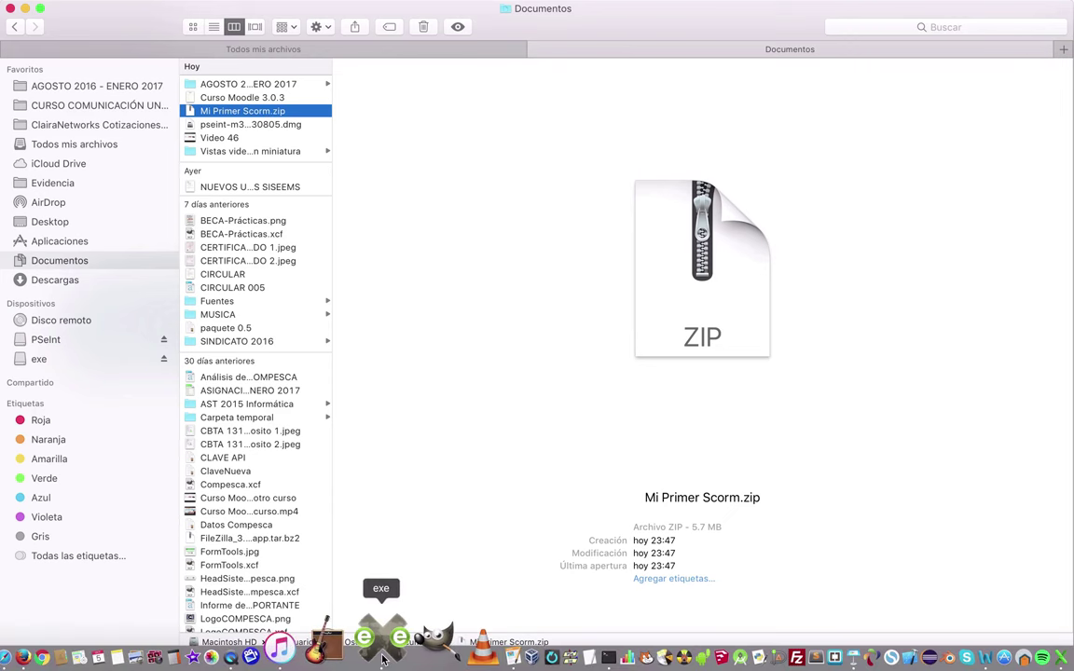